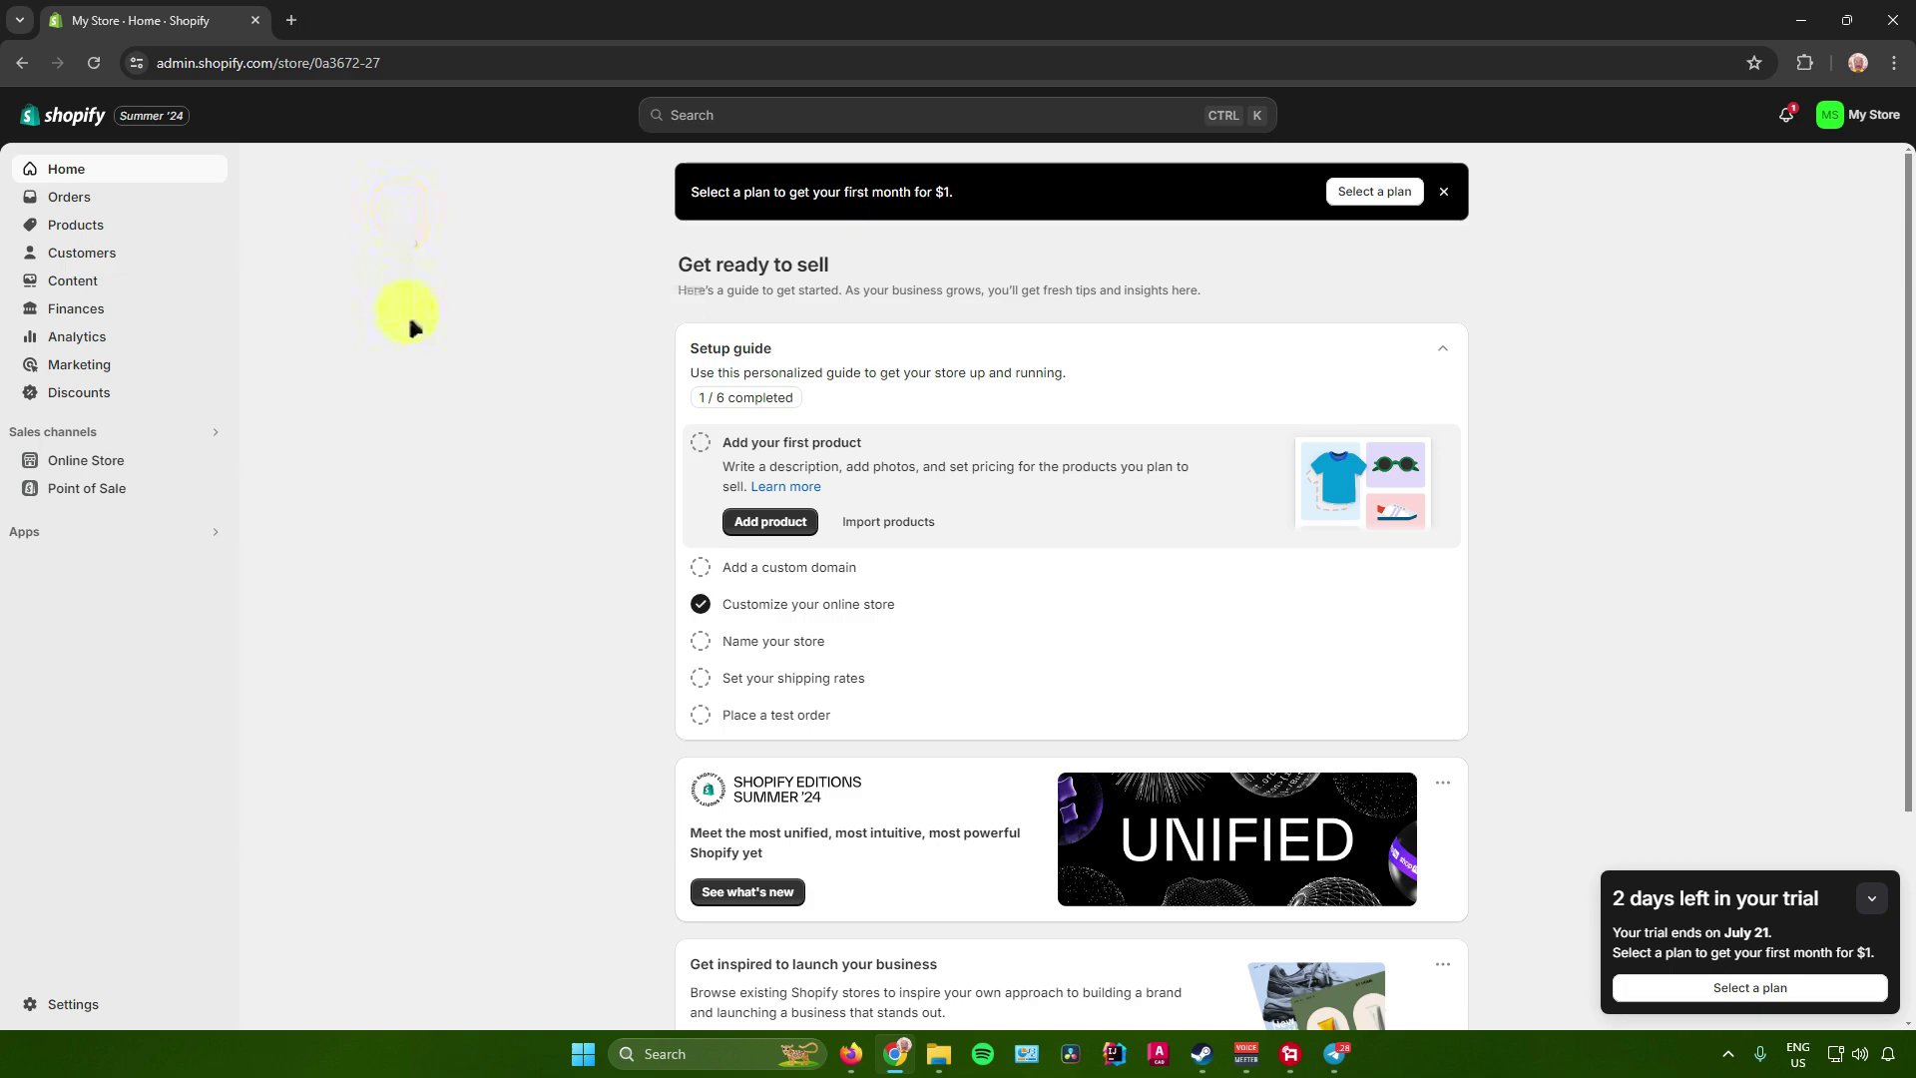
Open the full Shopify App Store in a new tab from the recommended apps list
{"action": "left_click", "coordinate": [27, 532]}
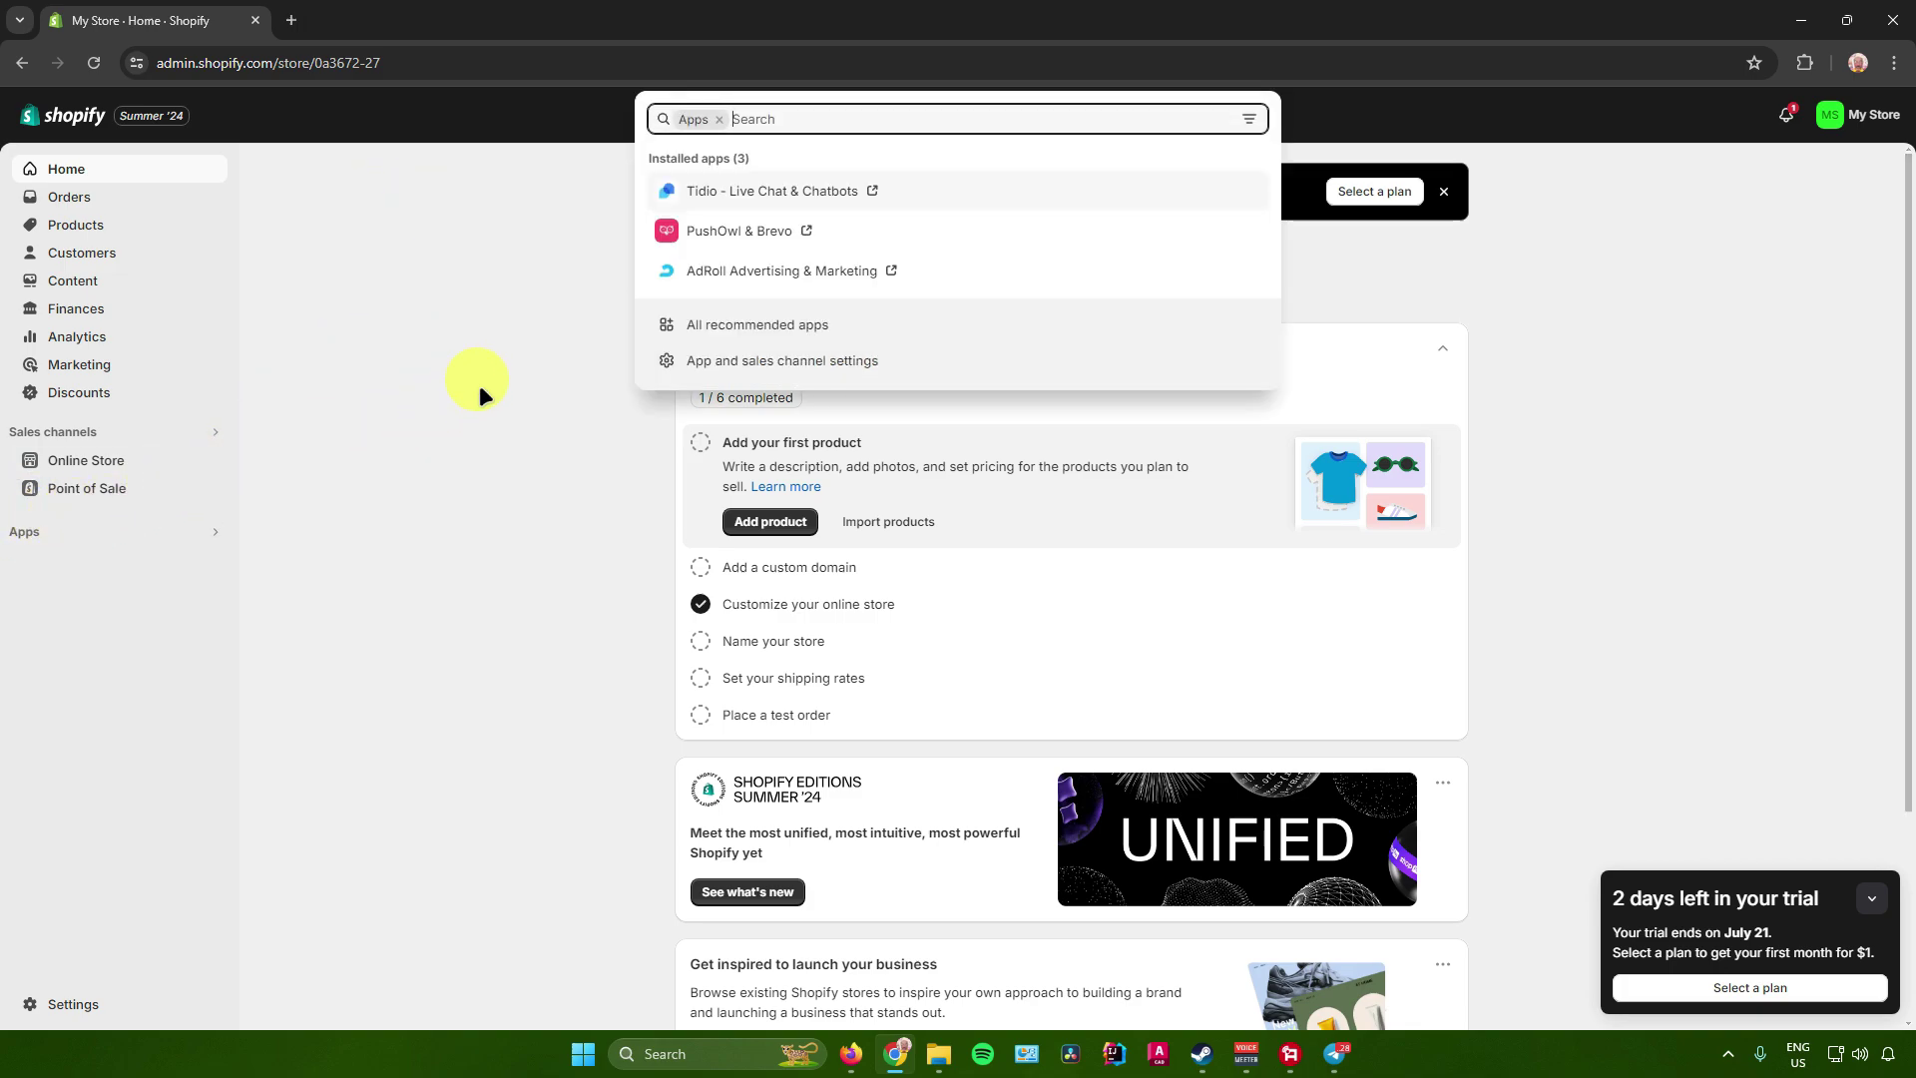
{"action": "left_click", "coordinate": [740, 325]}
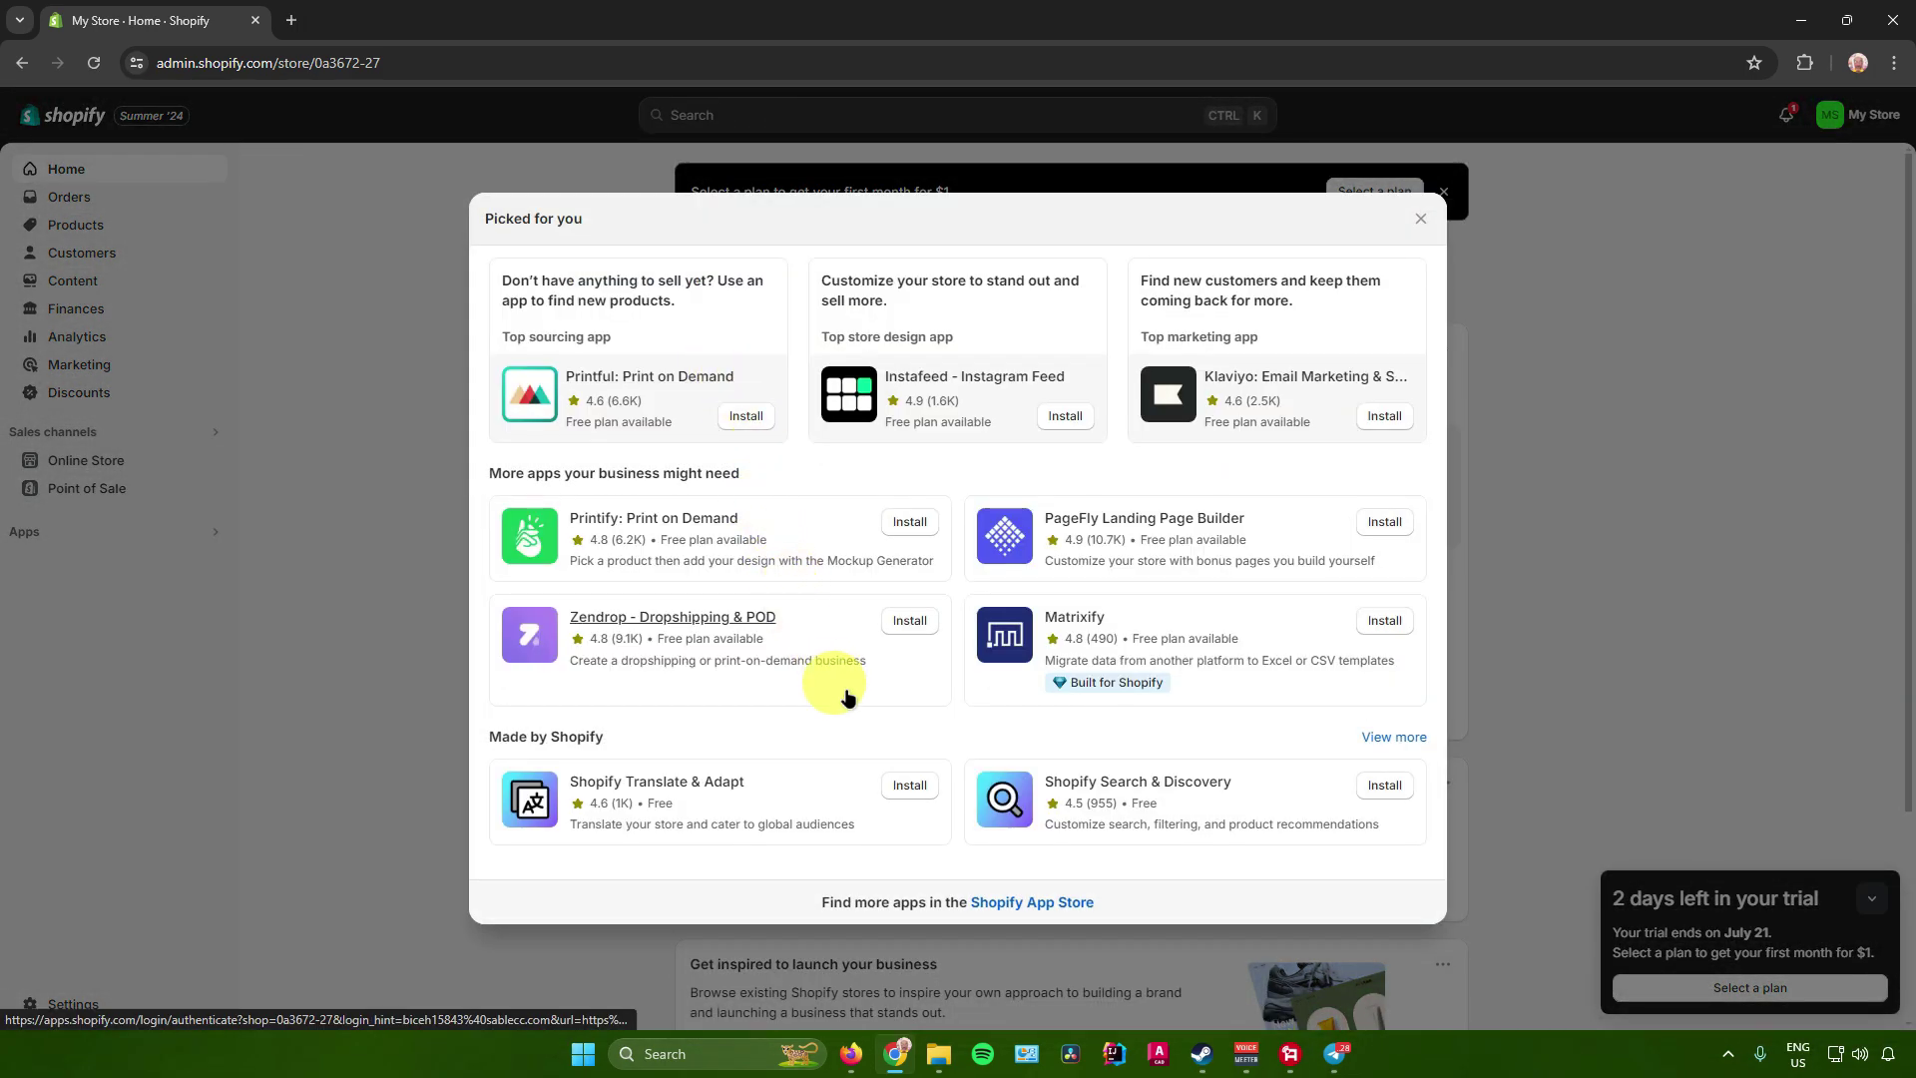
{"action": "left_click", "coordinate": [1009, 905]}
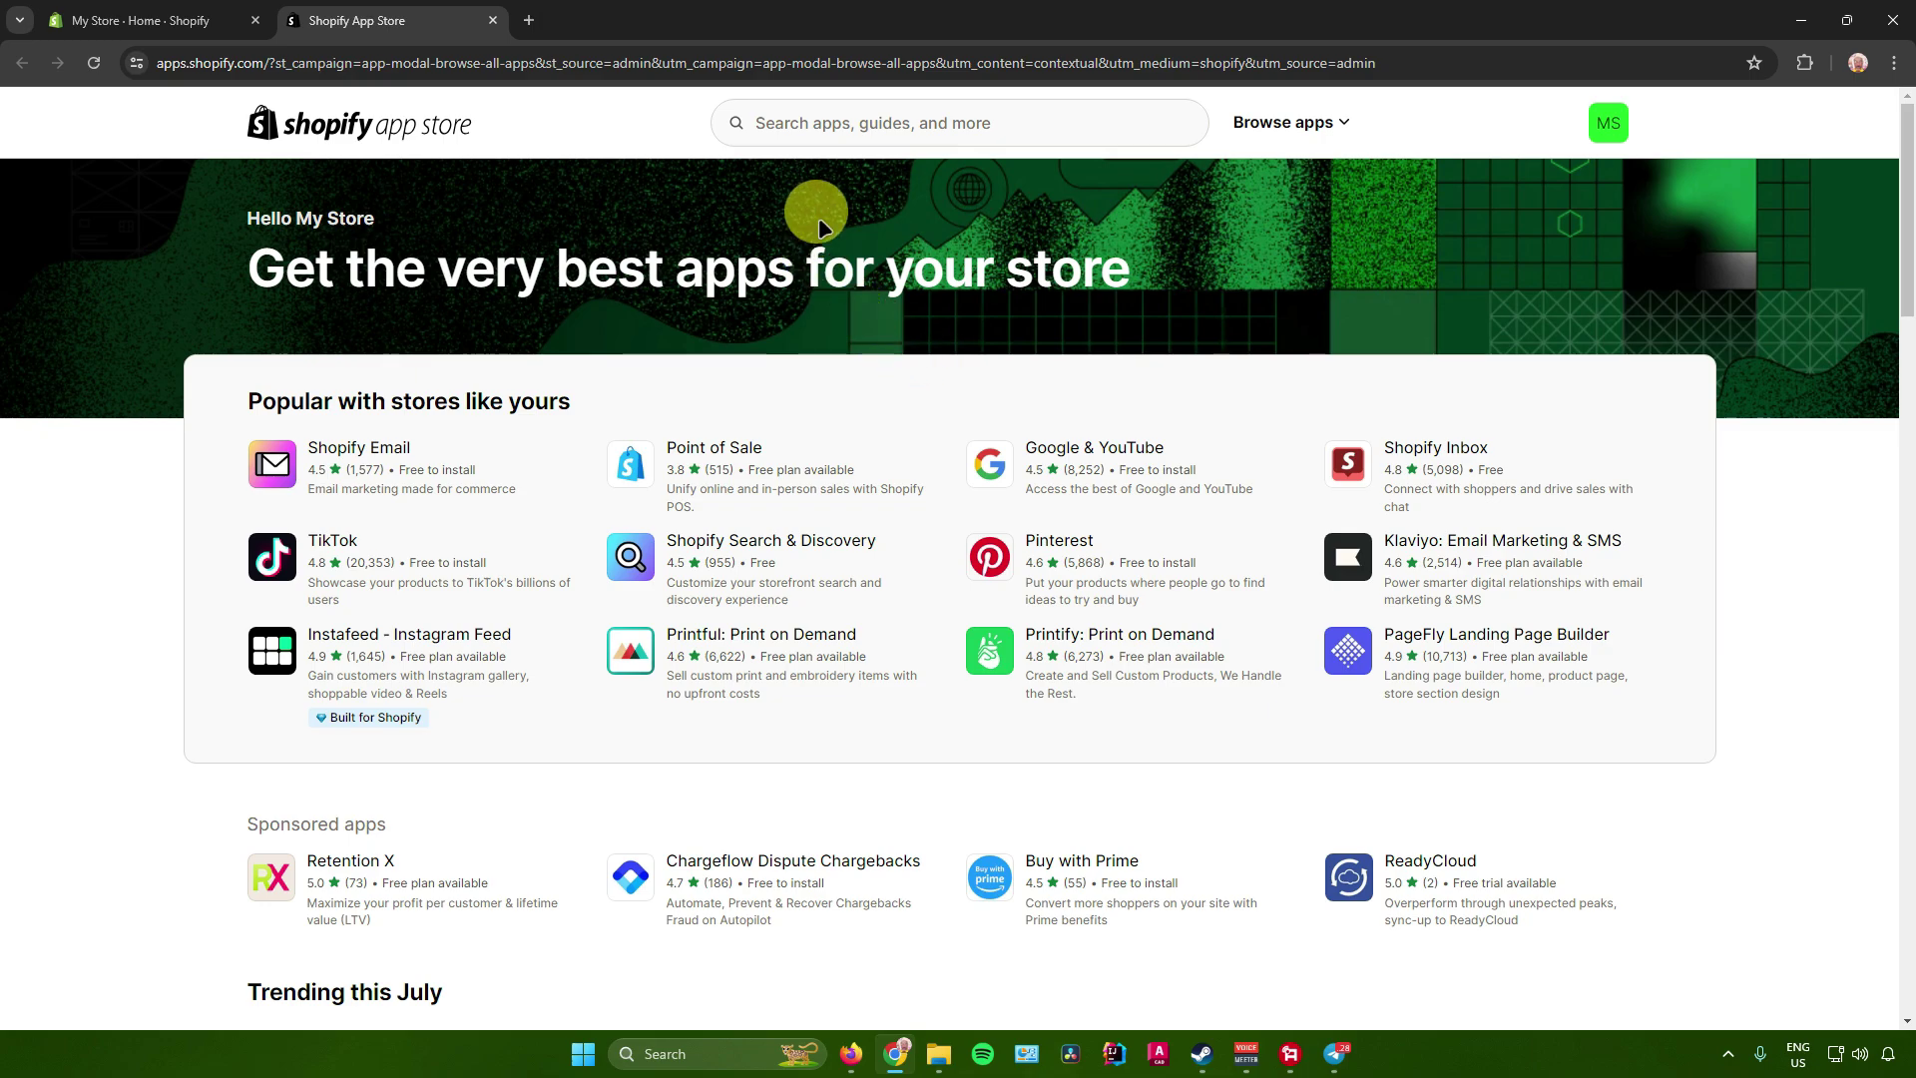
Search the App Store for 'cjdropshipping' and start installing CJdropshipping: Much Faster
{"action": "left_click", "coordinate": [813, 121]}
{"action": "type", "text": "cjdropsh"}
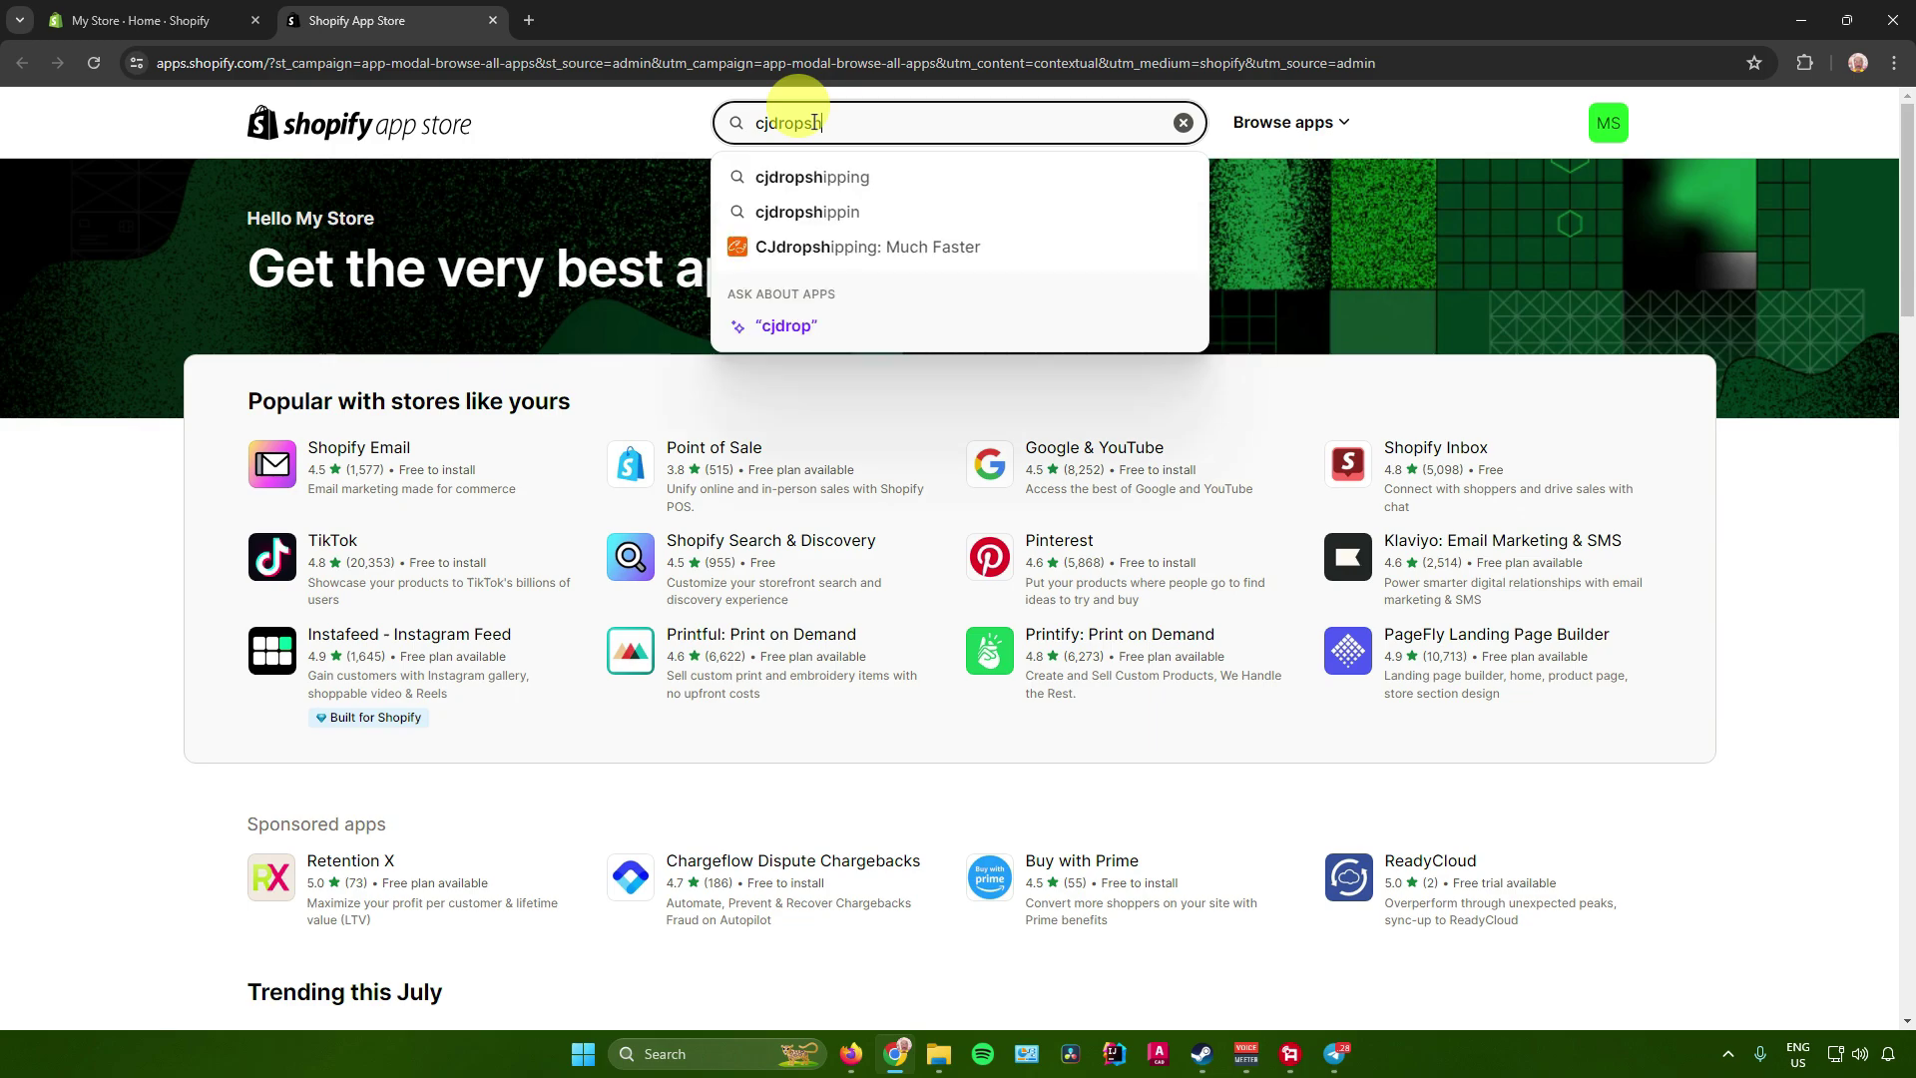
{"action": "left_click", "coordinate": [813, 176]}
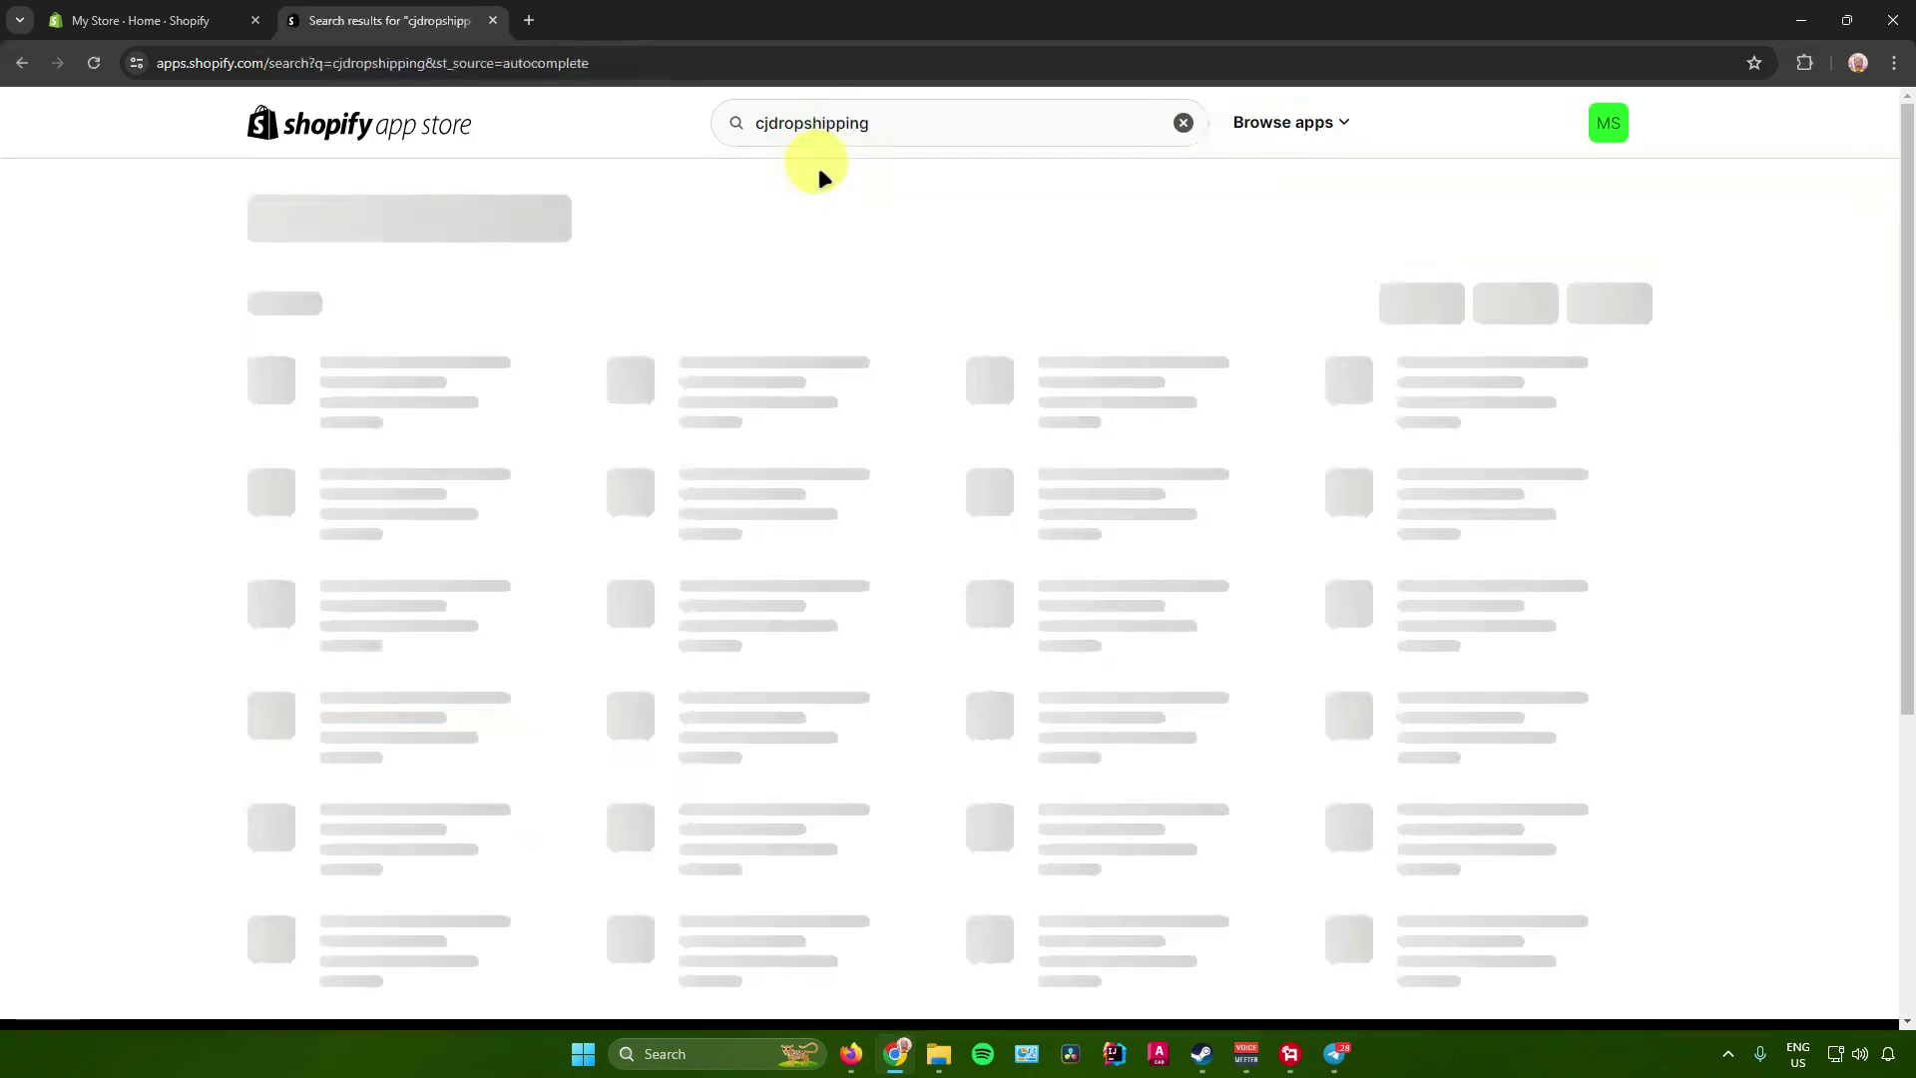
{"action": "left_click", "coordinate": [498, 371]}
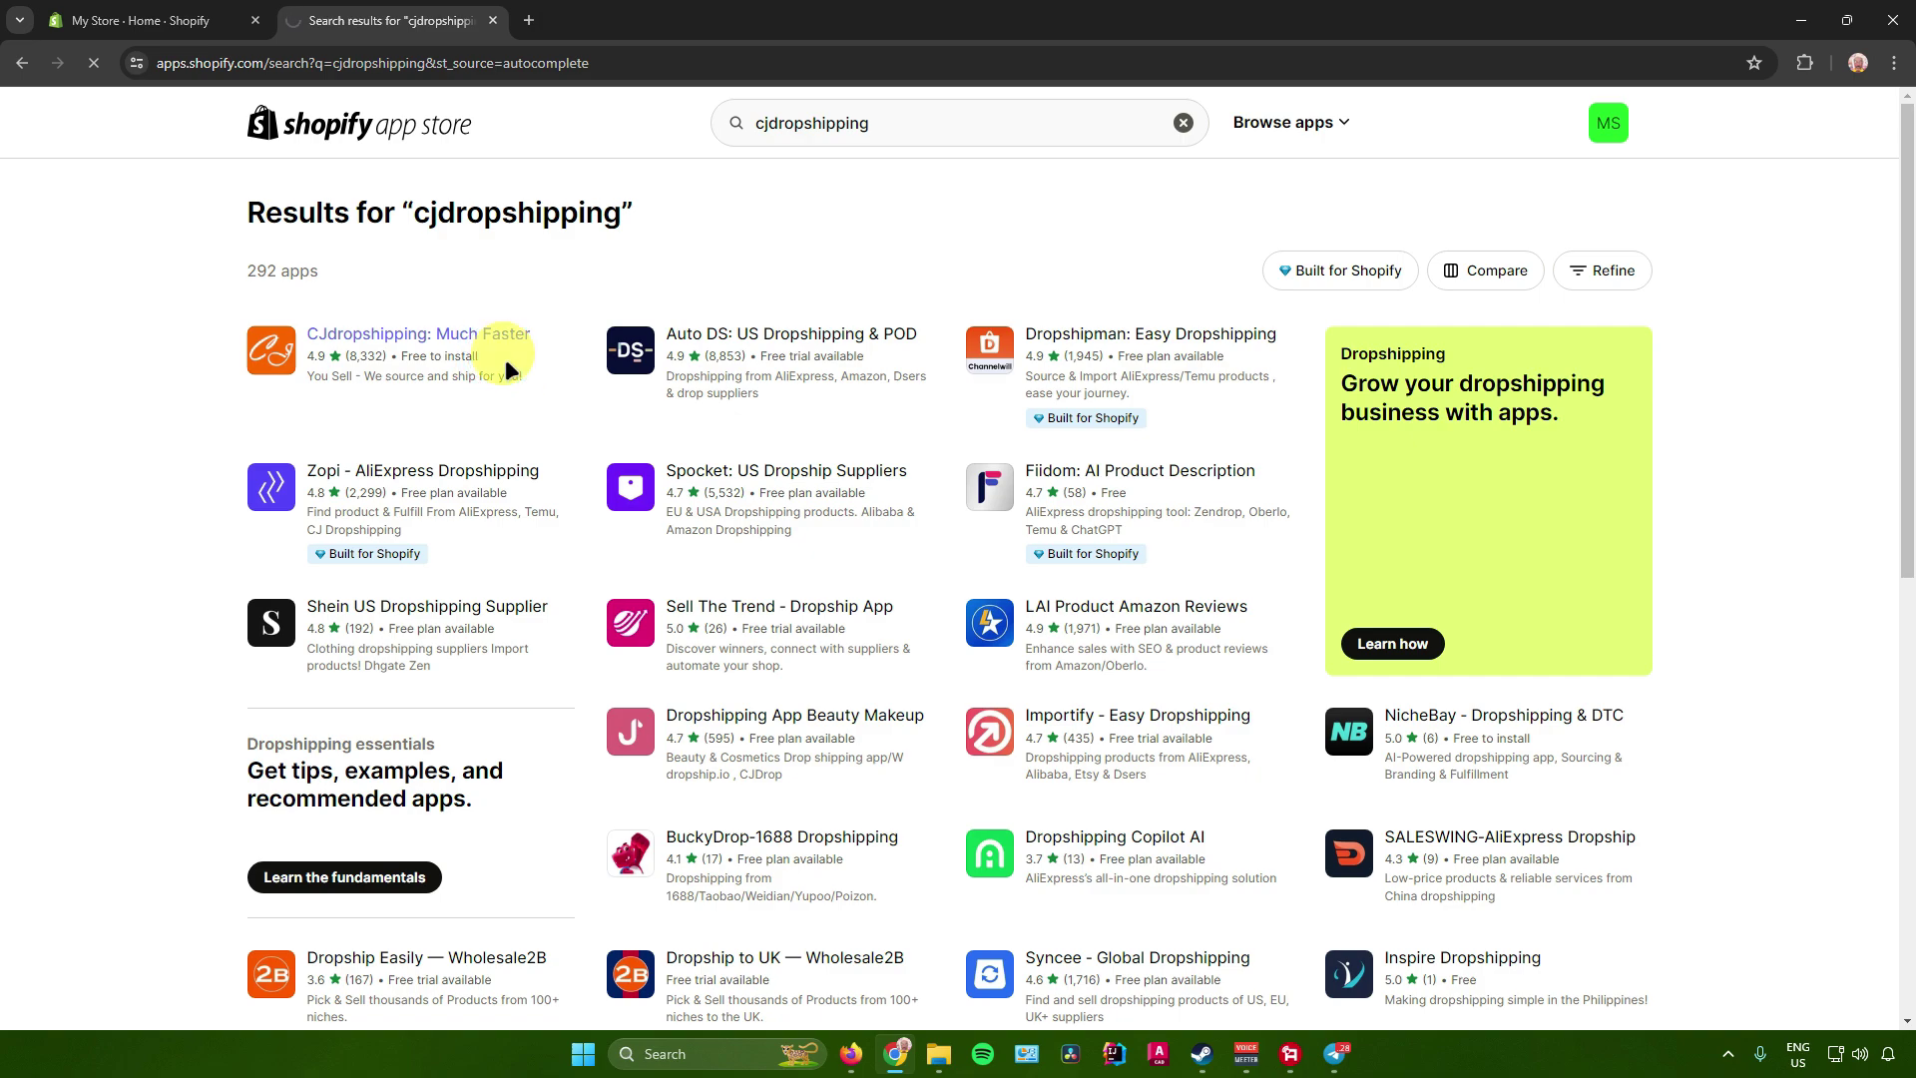
{"action": "left_click", "coordinate": [457, 610]}
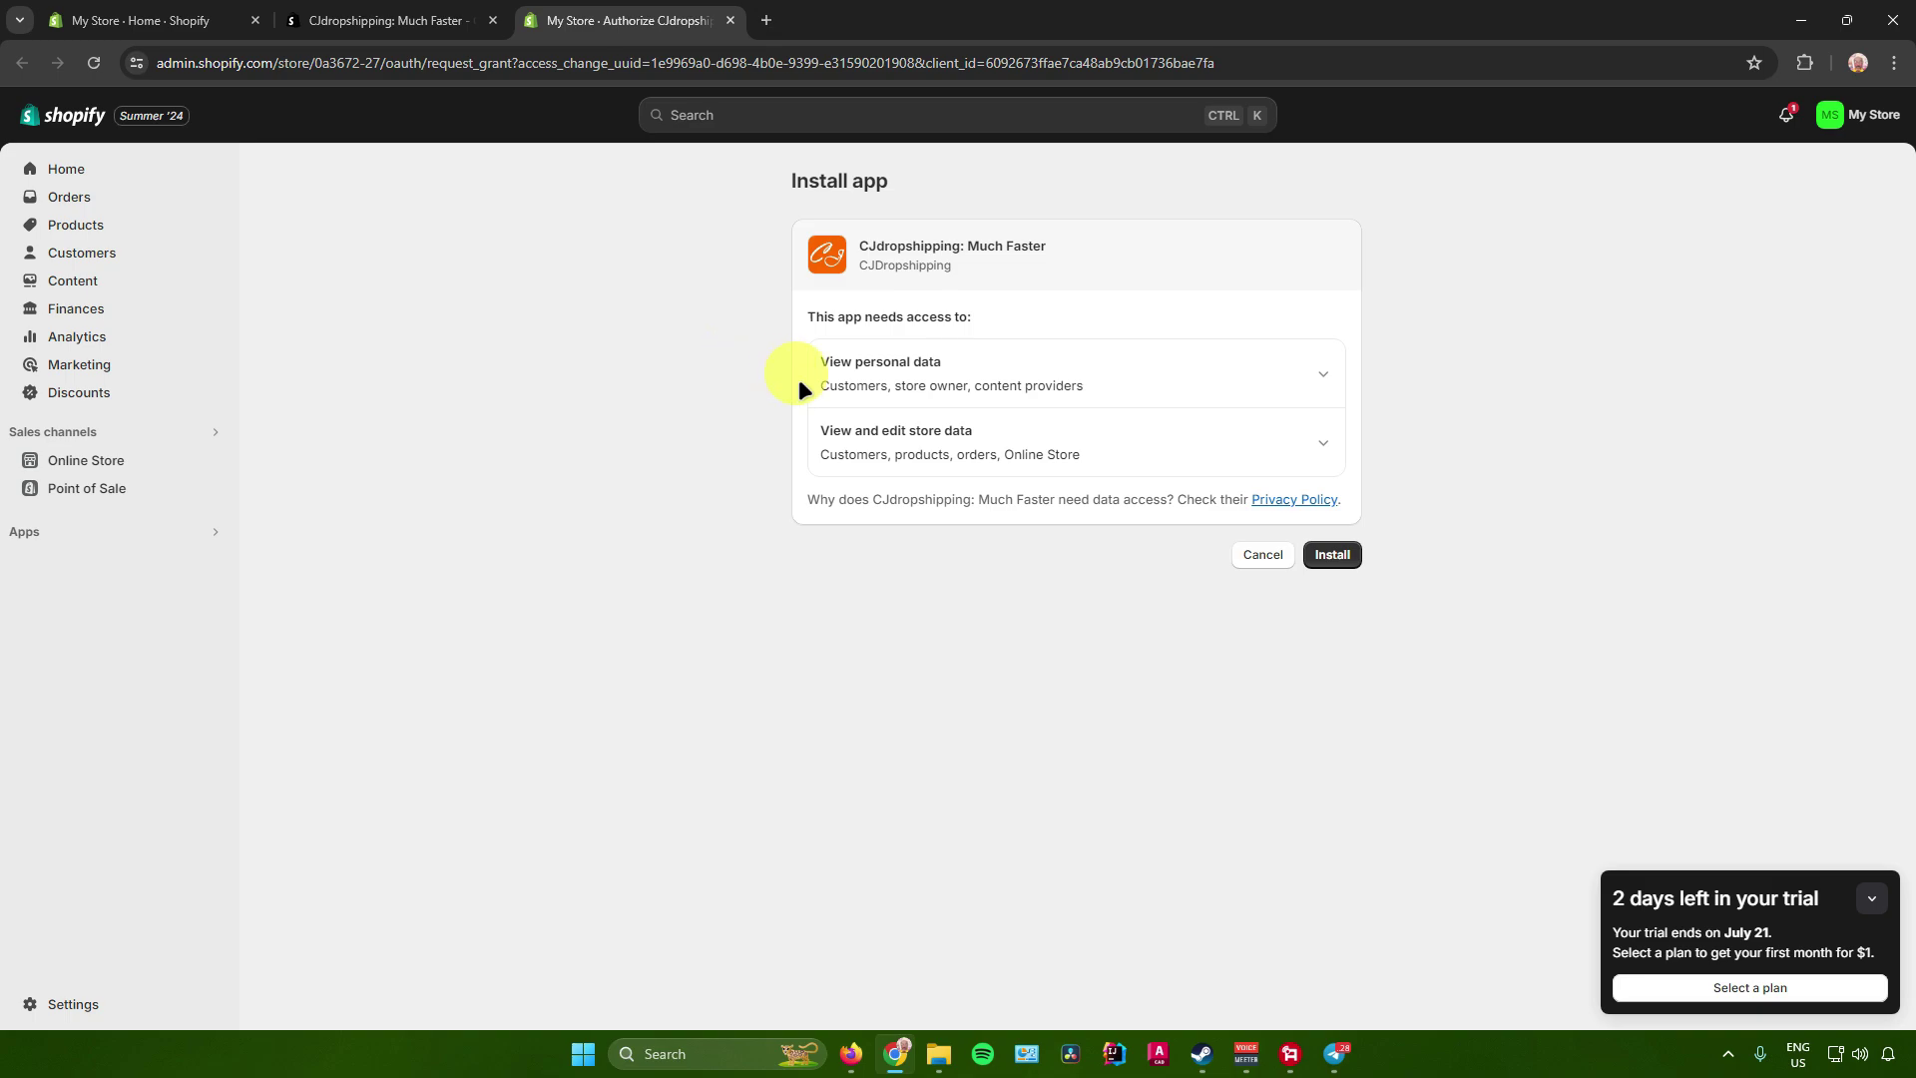
Grant CJdropshipping its requested data access and finish the install
{"action": "left_click", "coordinate": [1339, 559]}
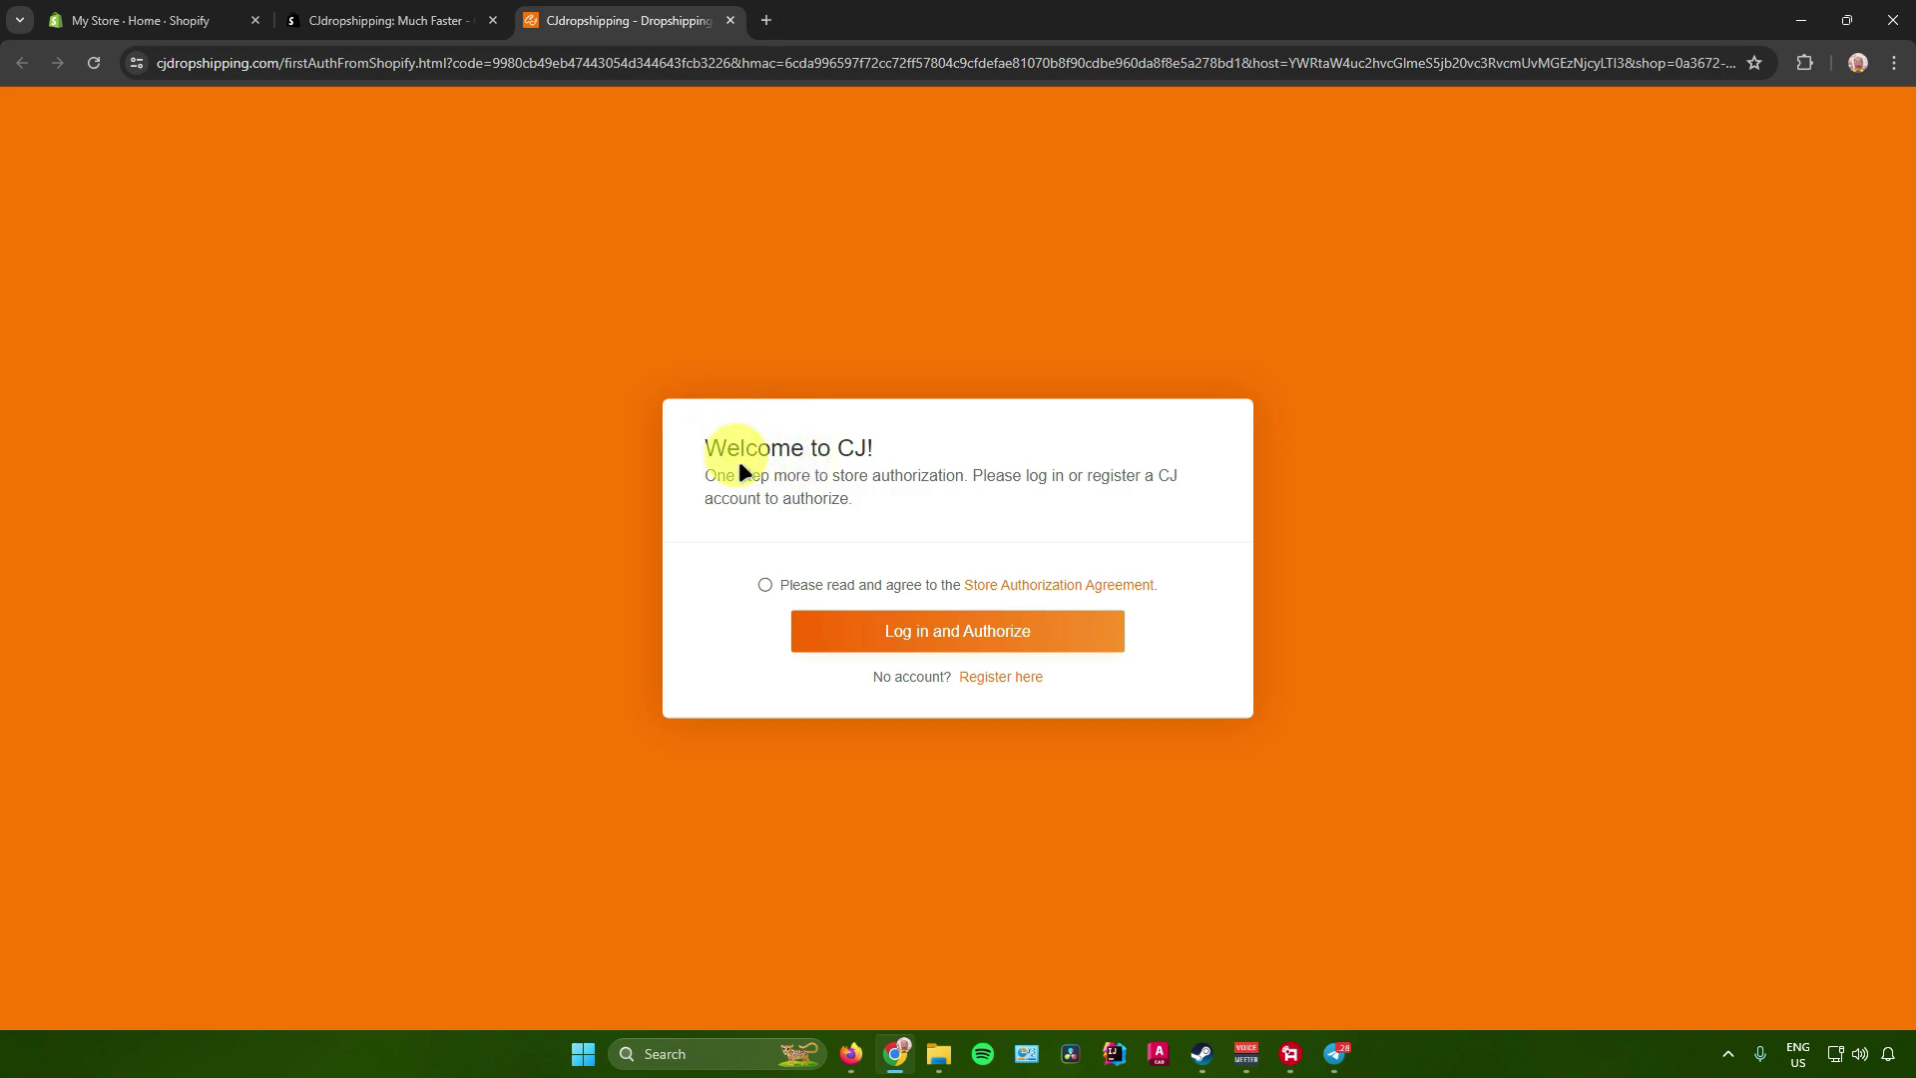
Accept the Store Authorization Agreement and register a CJ account through Shopify sign-up
{"action": "right_click", "coordinate": [1017, 675]}
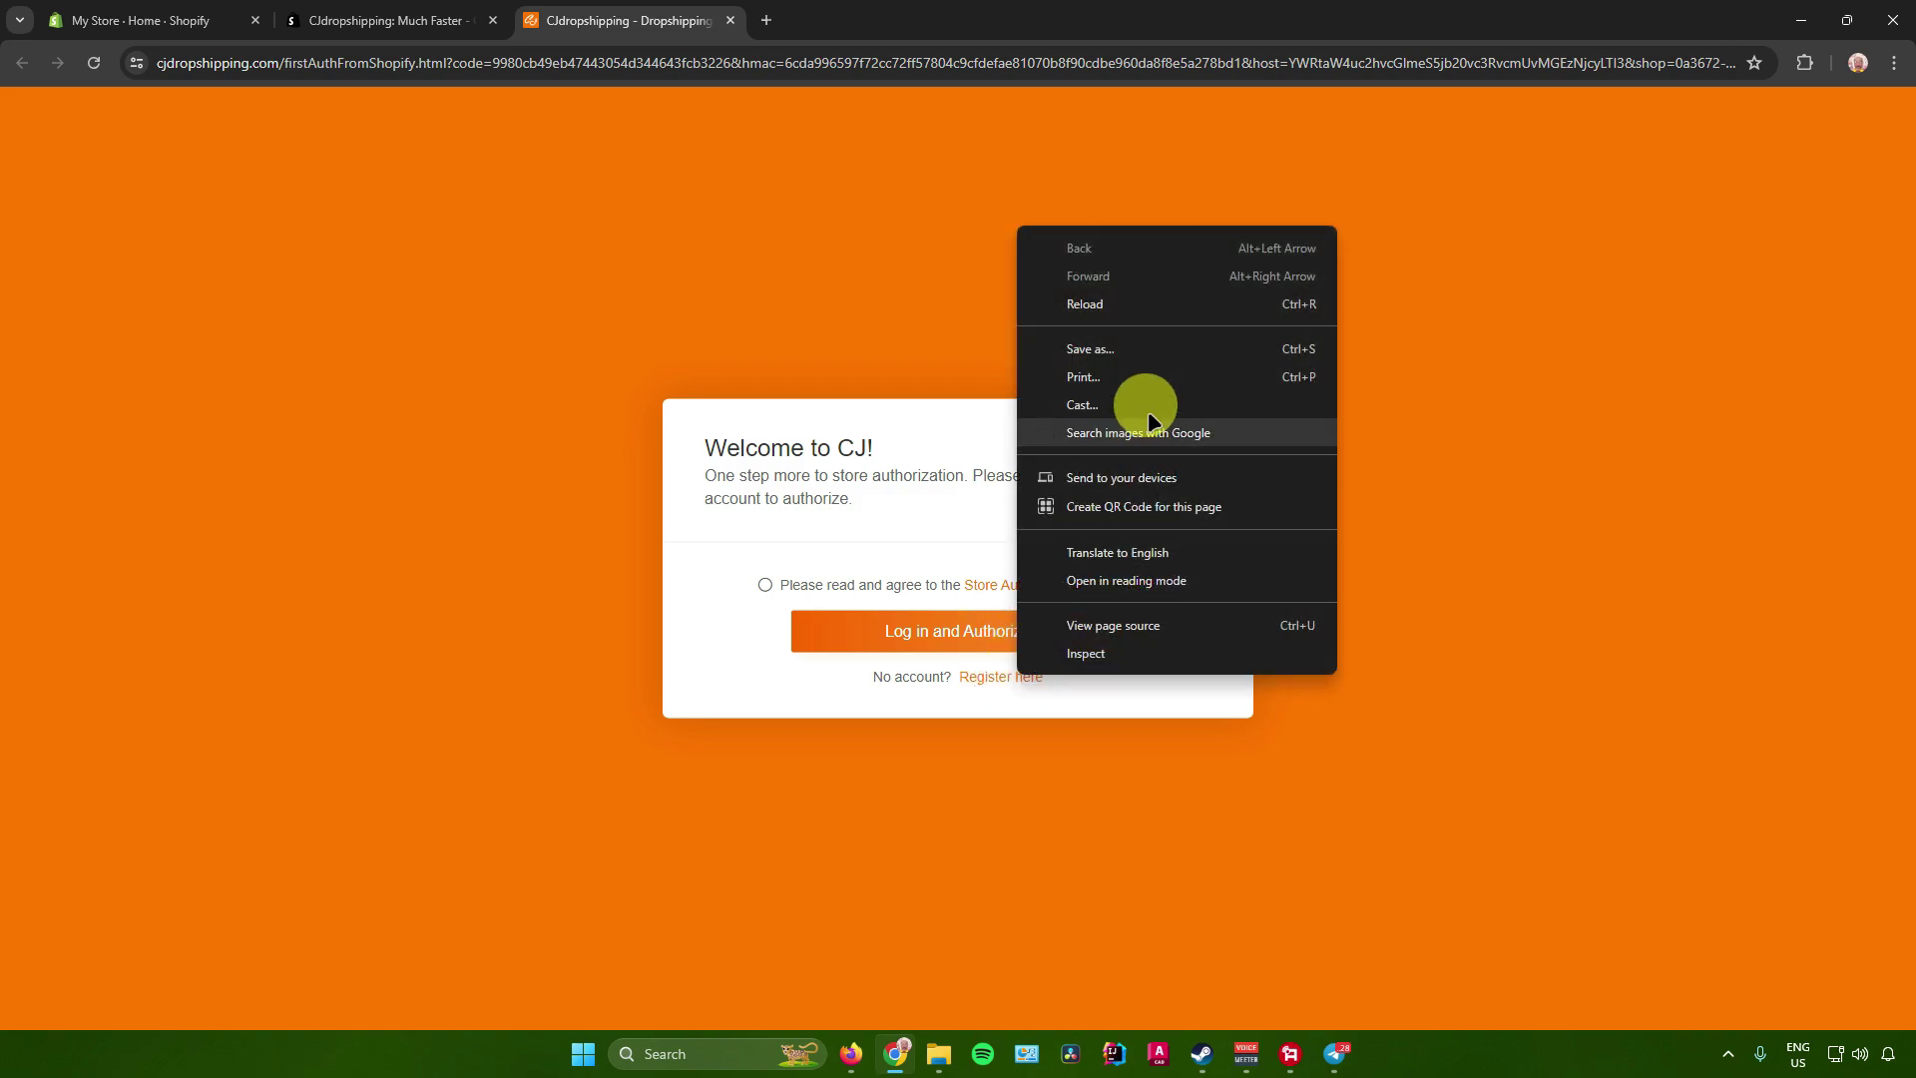
{"action": "left_click", "coordinate": [985, 676]}
{"action": "left_click", "coordinate": [993, 677]}
{"action": "left_click", "coordinate": [1109, 503]}
{"action": "left_click", "coordinate": [764, 585]}
{"action": "left_click", "coordinate": [934, 638]}
{"action": "left_click", "coordinate": [1013, 677]}
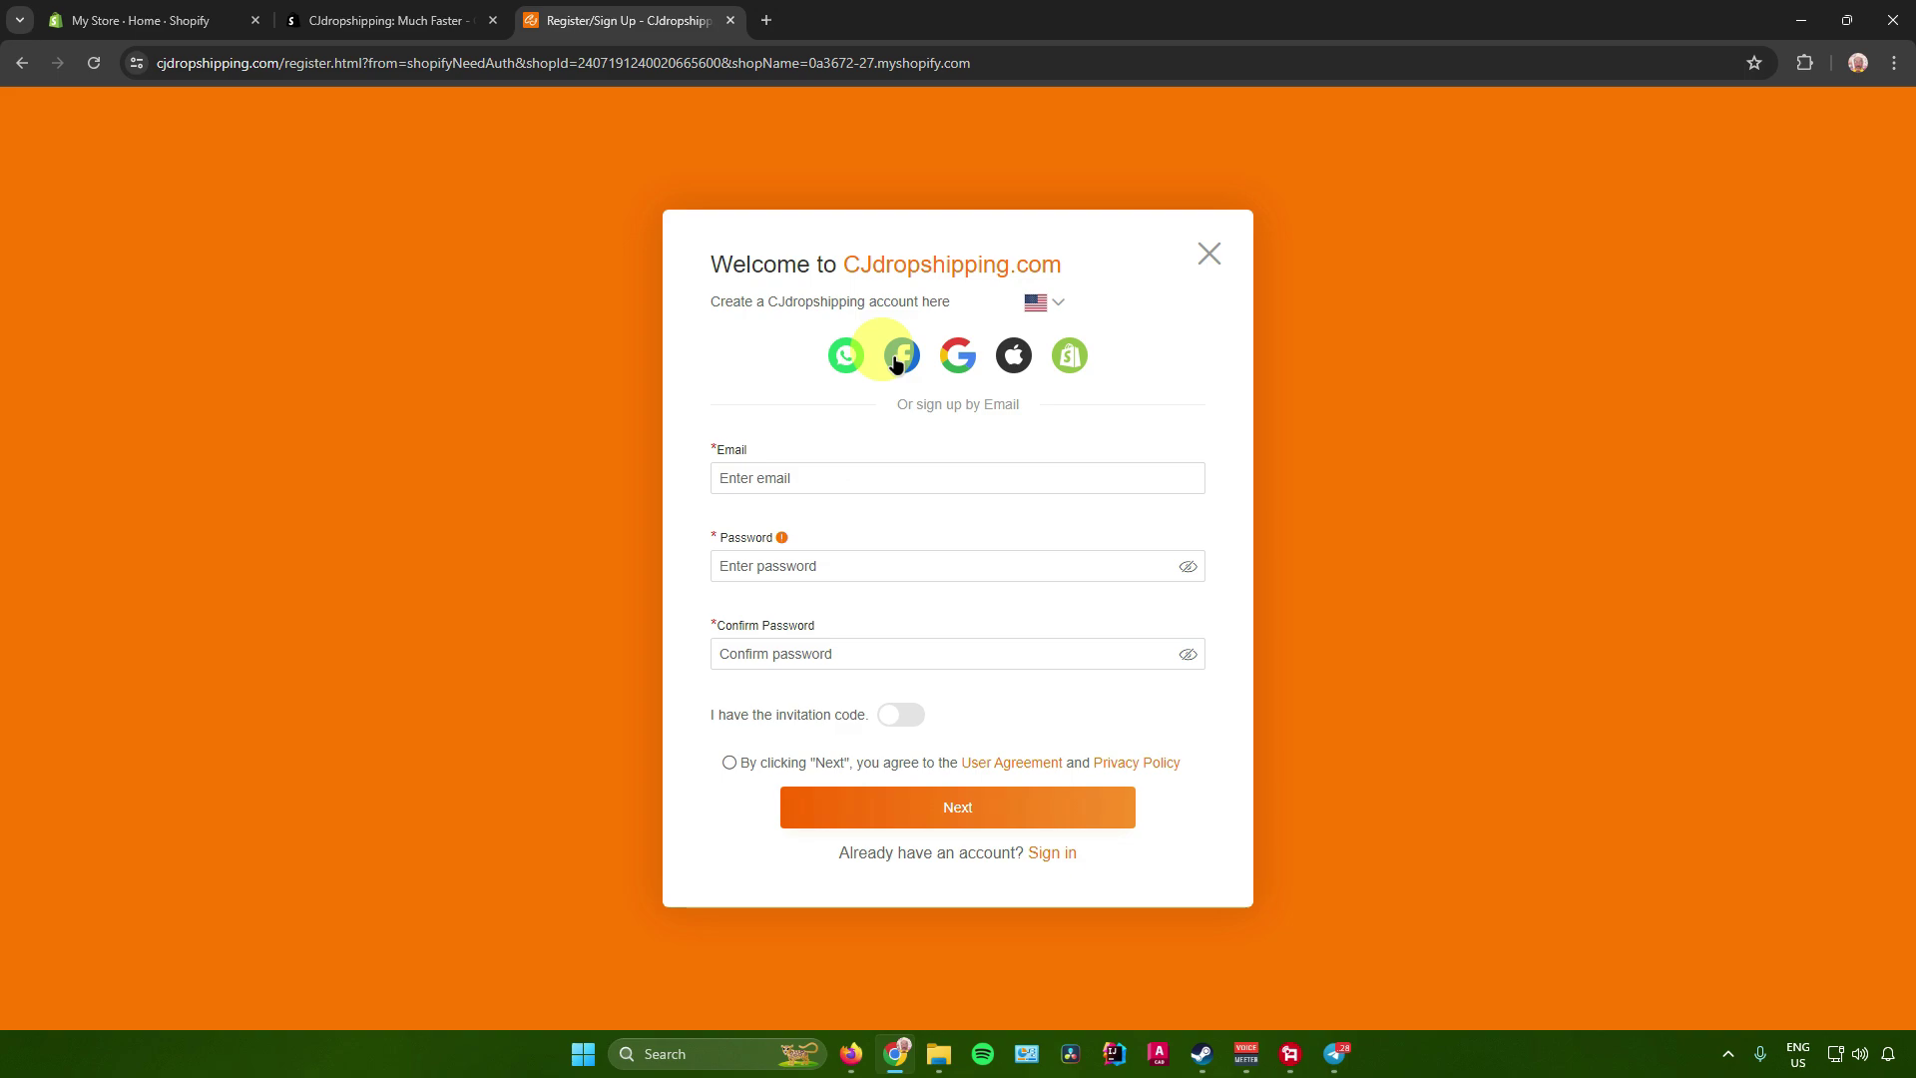
{"action": "left_click", "coordinate": [1068, 357]}
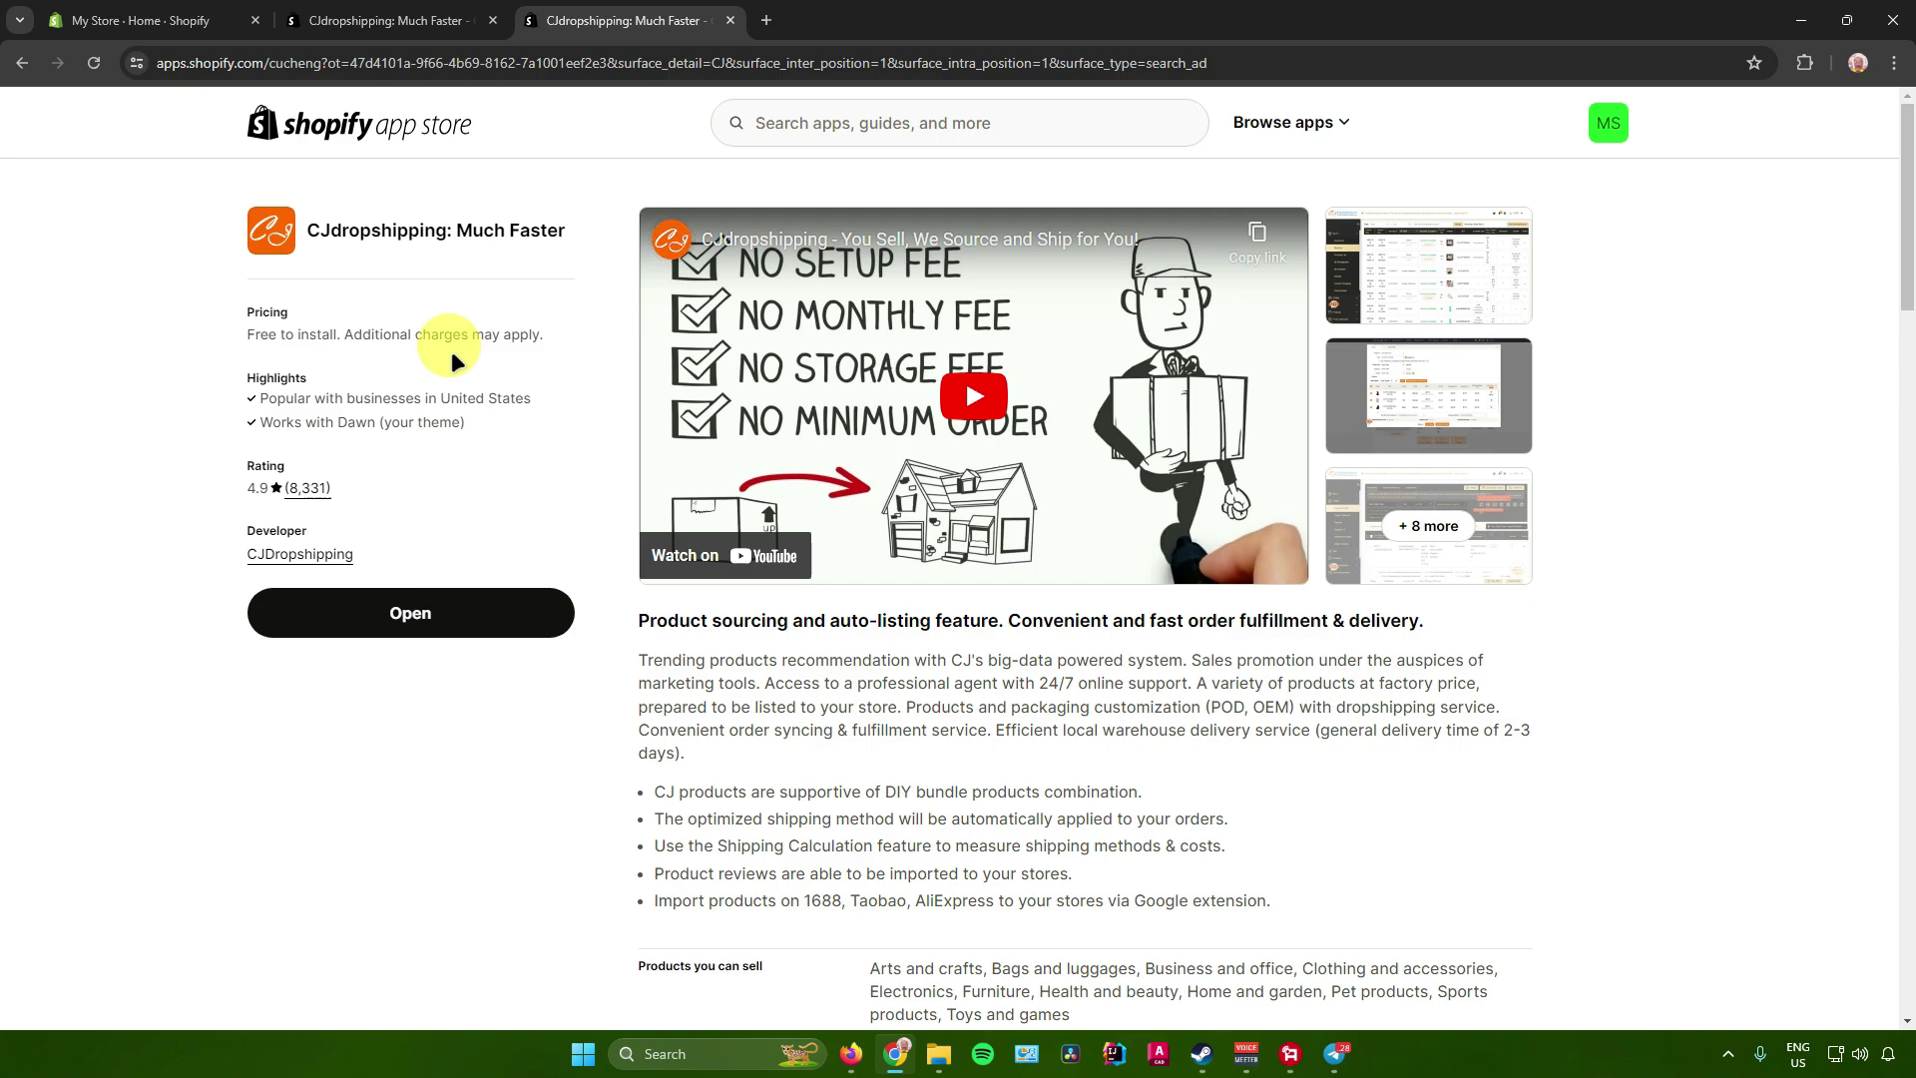
Close the App Store tab and go back to the CJdropshipping tab
{"action": "key", "text": "ctrl+w"}
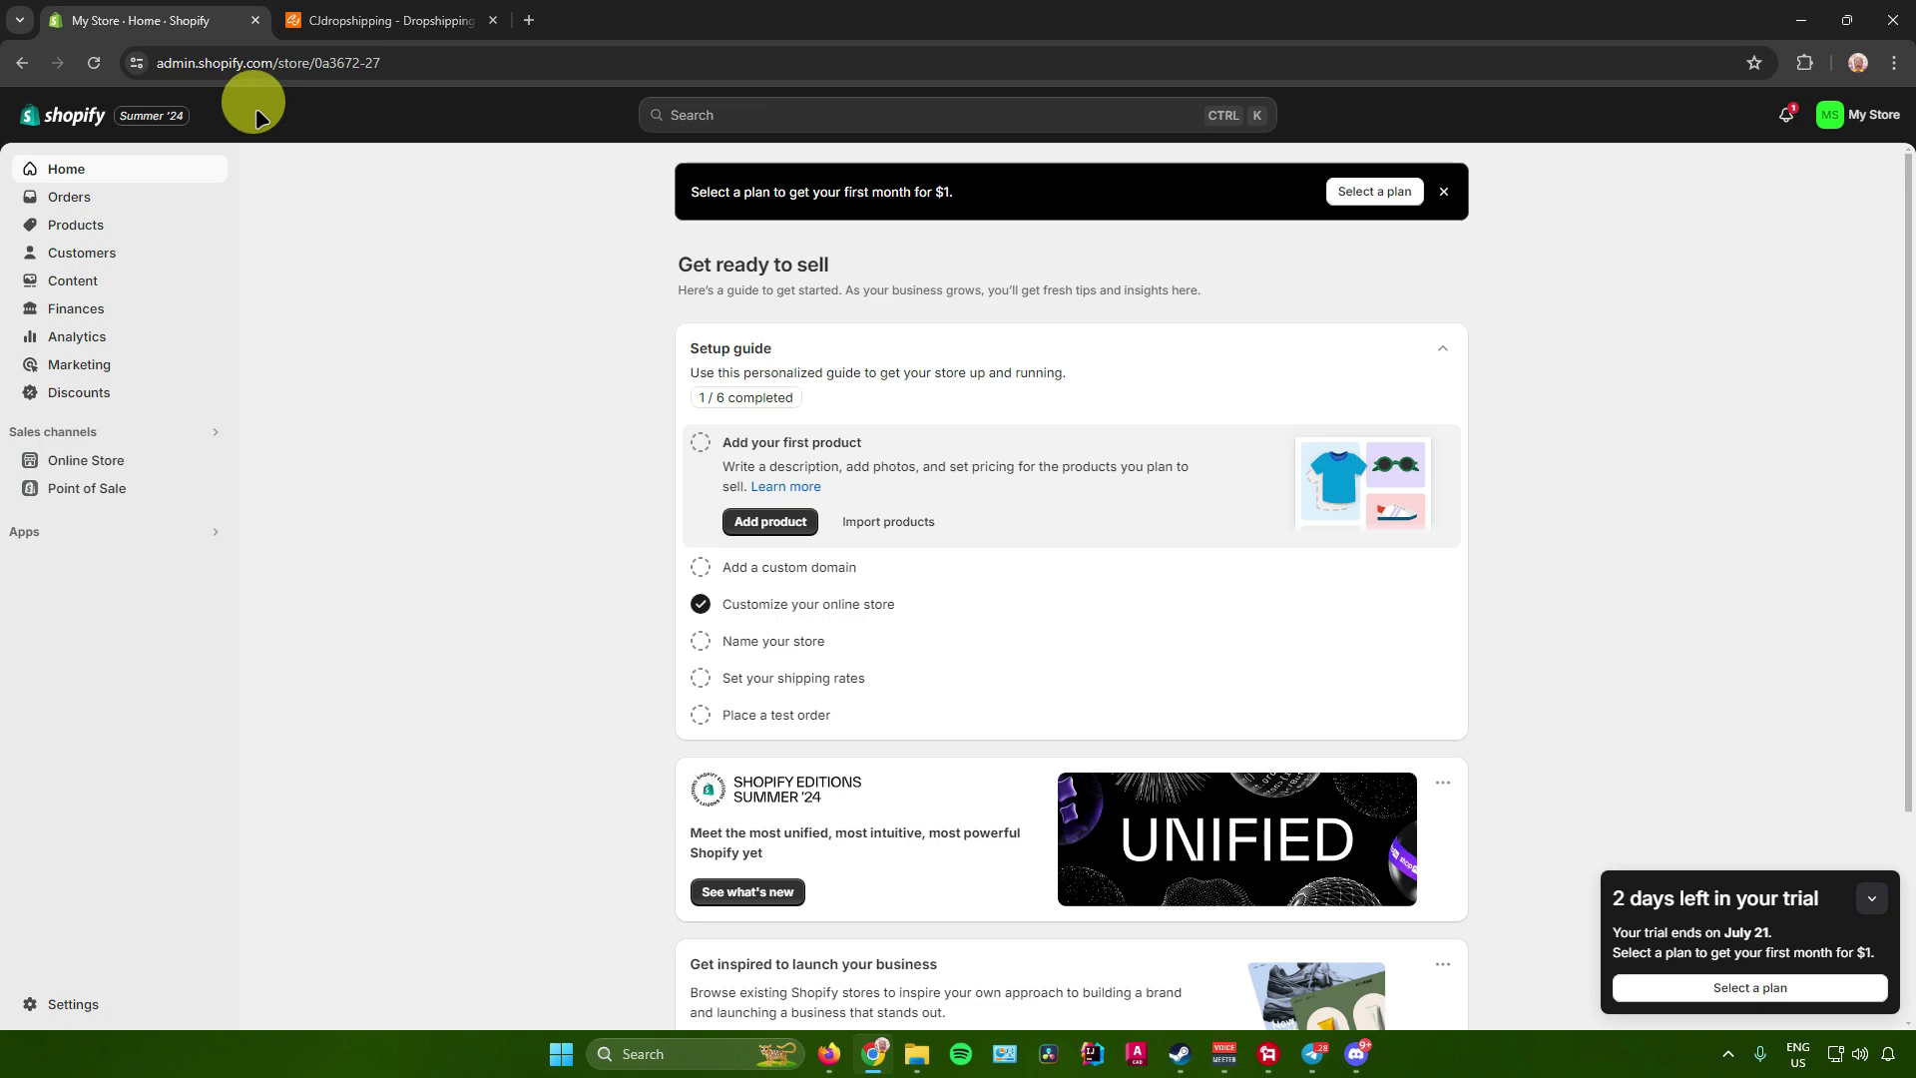
{"action": "left_click", "coordinate": [384, 20]}
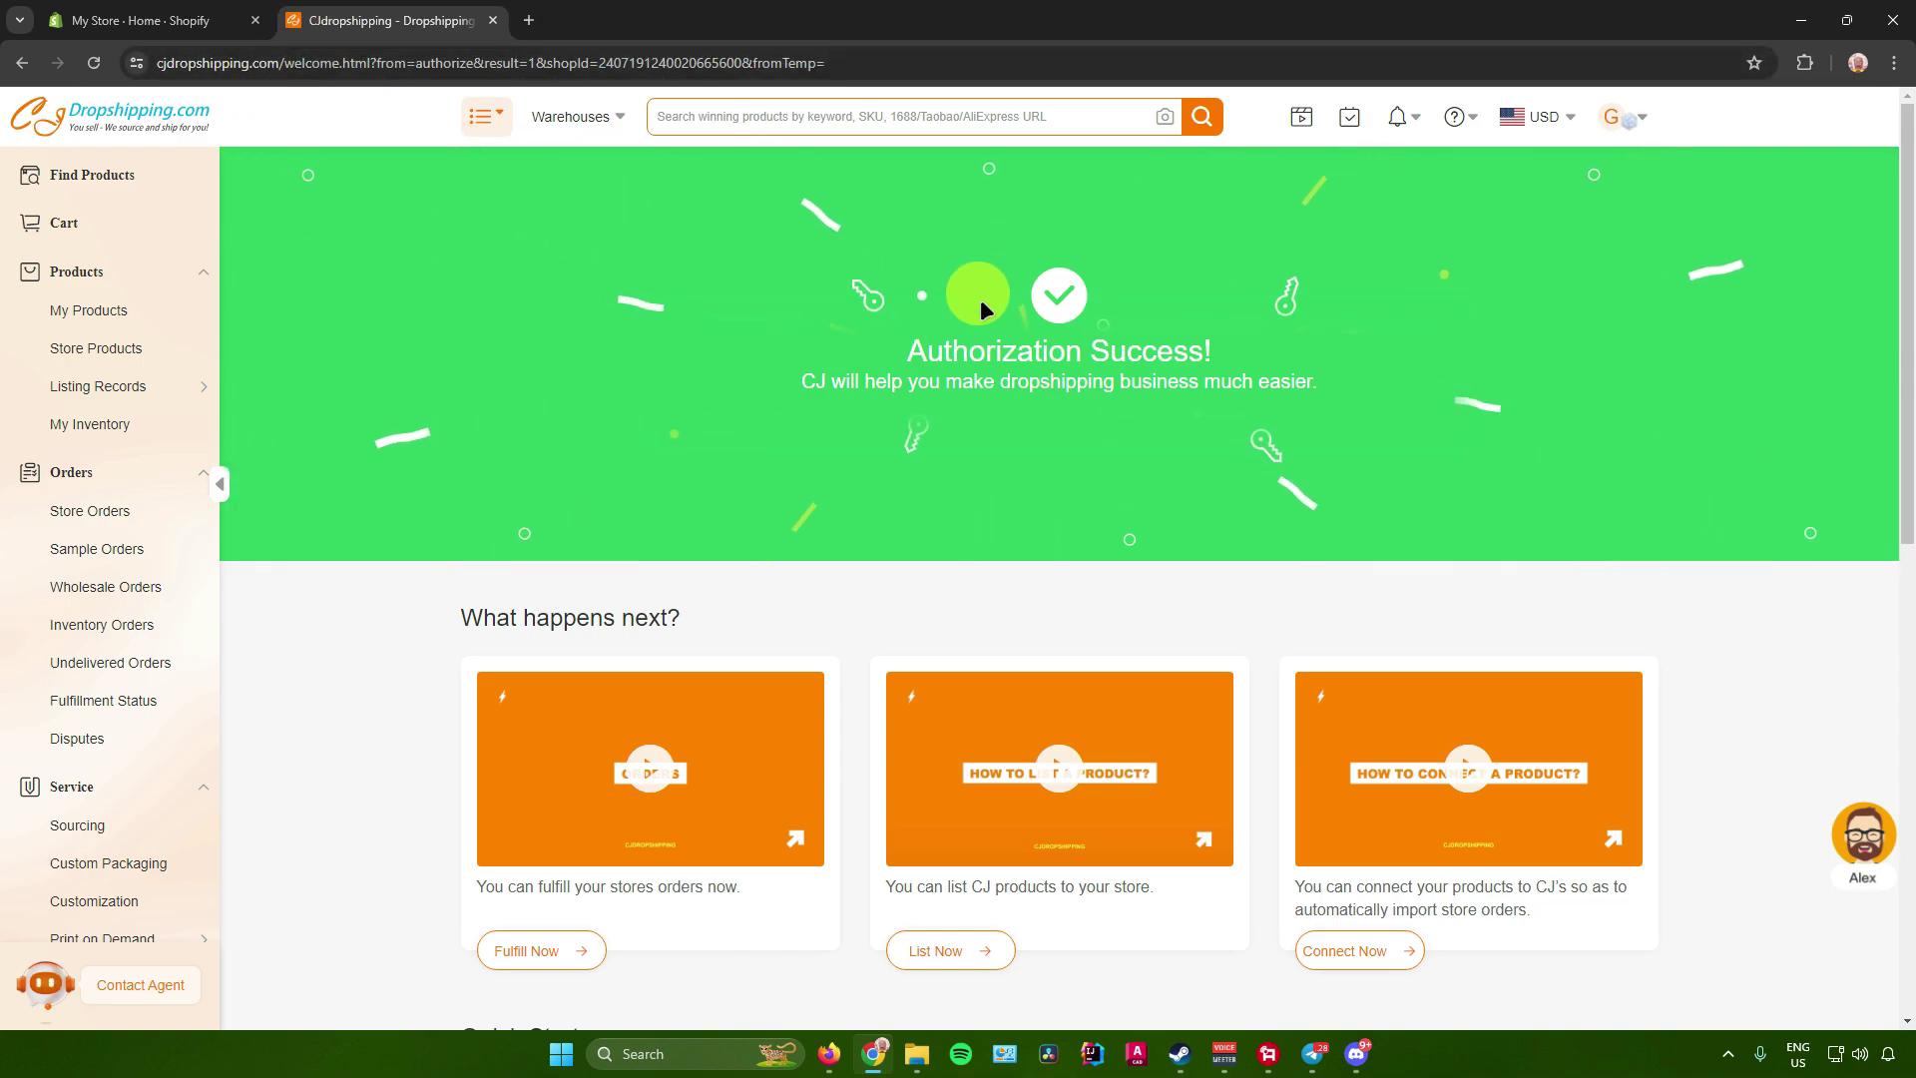
Use List Now on the Authorization Success page to reach CJ's Trending Products catalog
{"action": "scroll", "coordinate": [1002, 319], "scroll_direction": "down", "scroll_amount": 2}
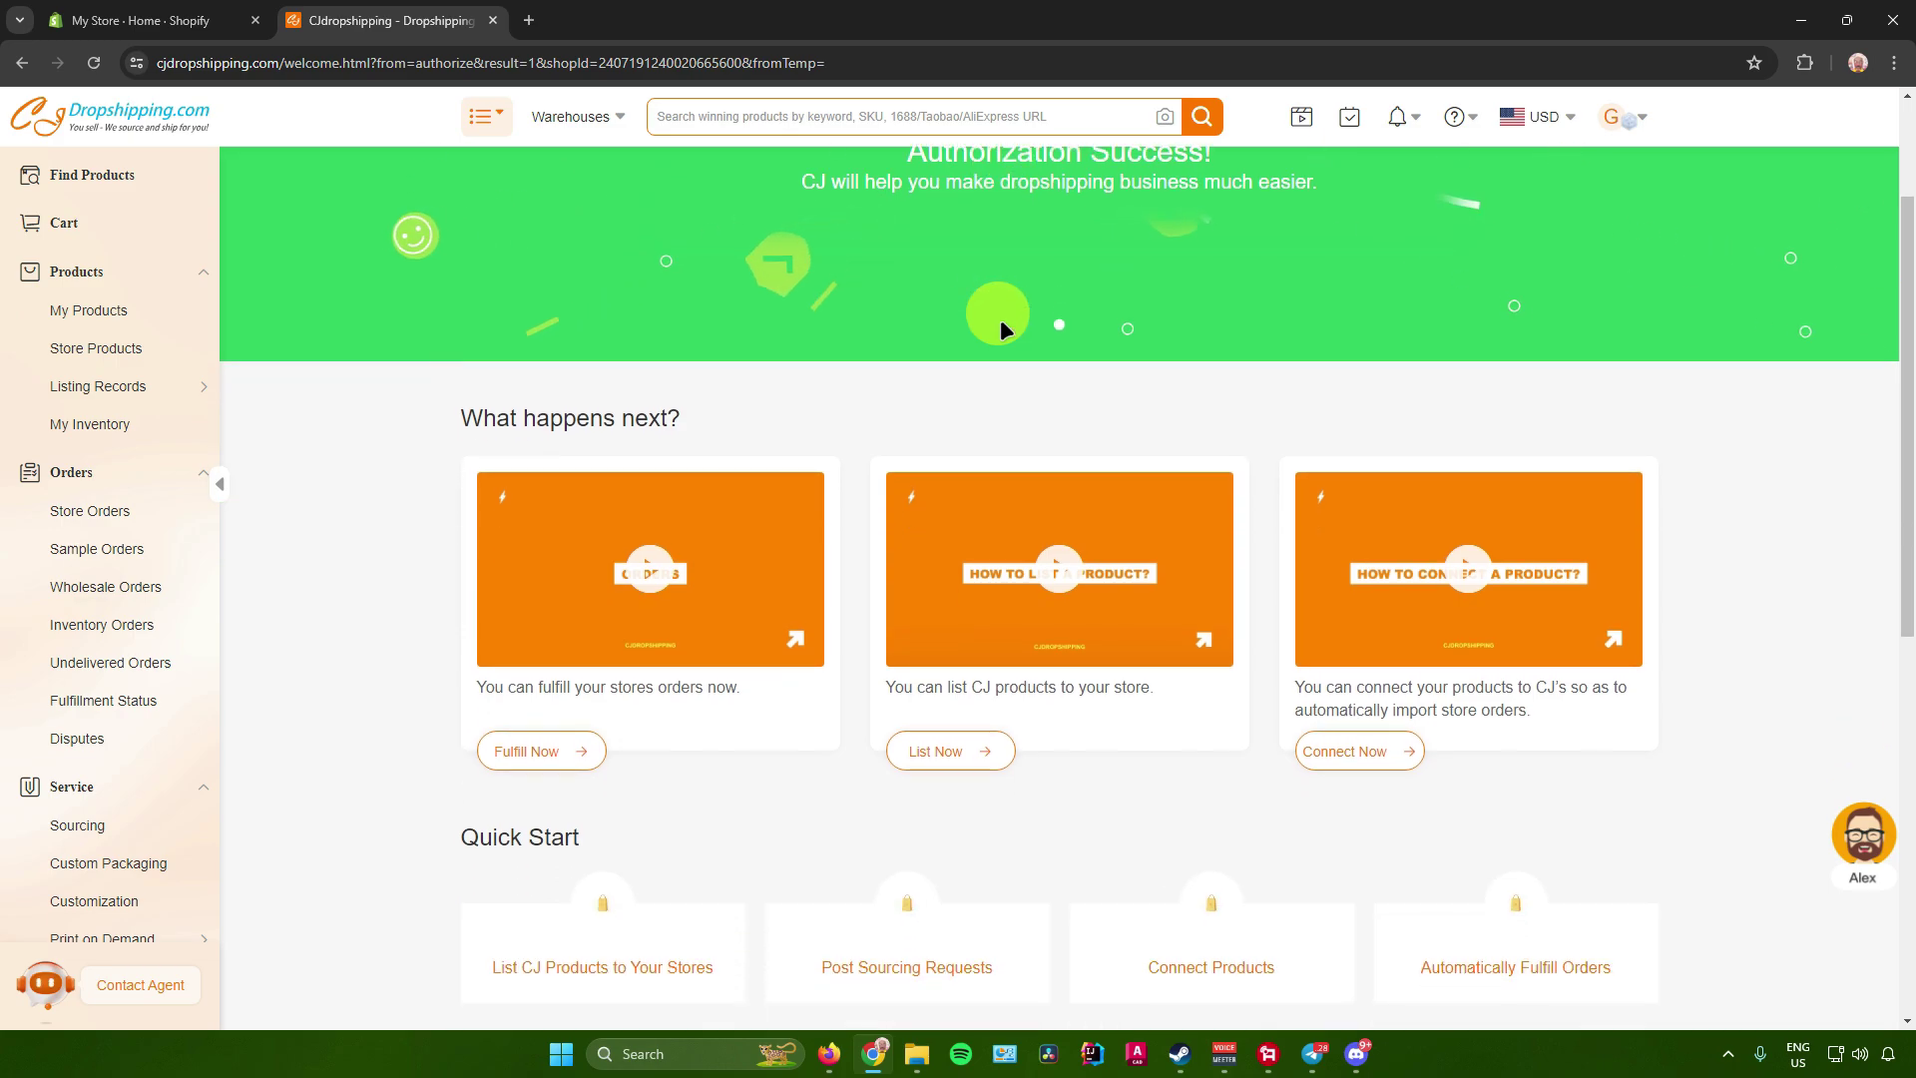
{"action": "scroll", "coordinate": [1001, 321], "scroll_direction": "down", "scroll_amount": 3}
{"action": "scroll", "coordinate": [816, 454], "scroll_direction": "up", "scroll_amount": 3}
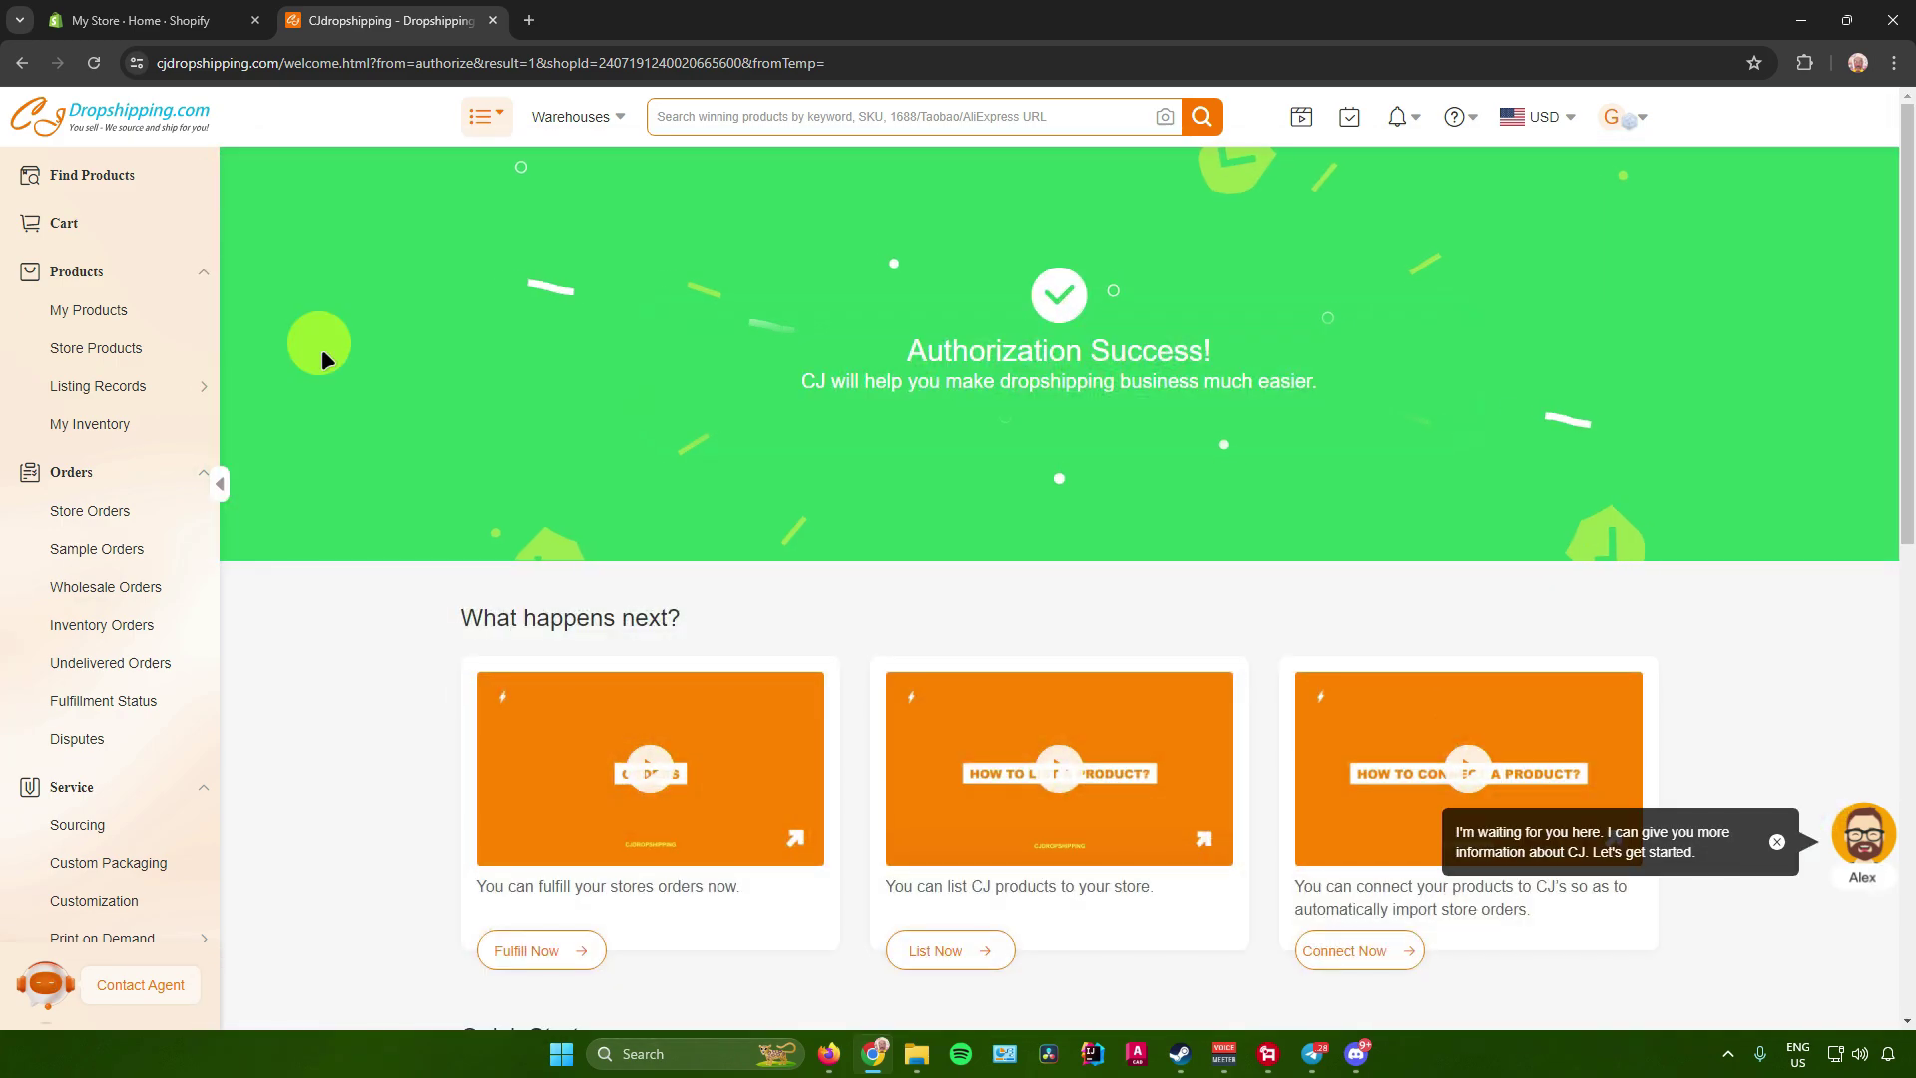
{"action": "scroll", "coordinate": [357, 369], "scroll_direction": "down", "scroll_amount": 1}
{"action": "scroll", "coordinate": [719, 612], "scroll_direction": "down", "scroll_amount": 2}
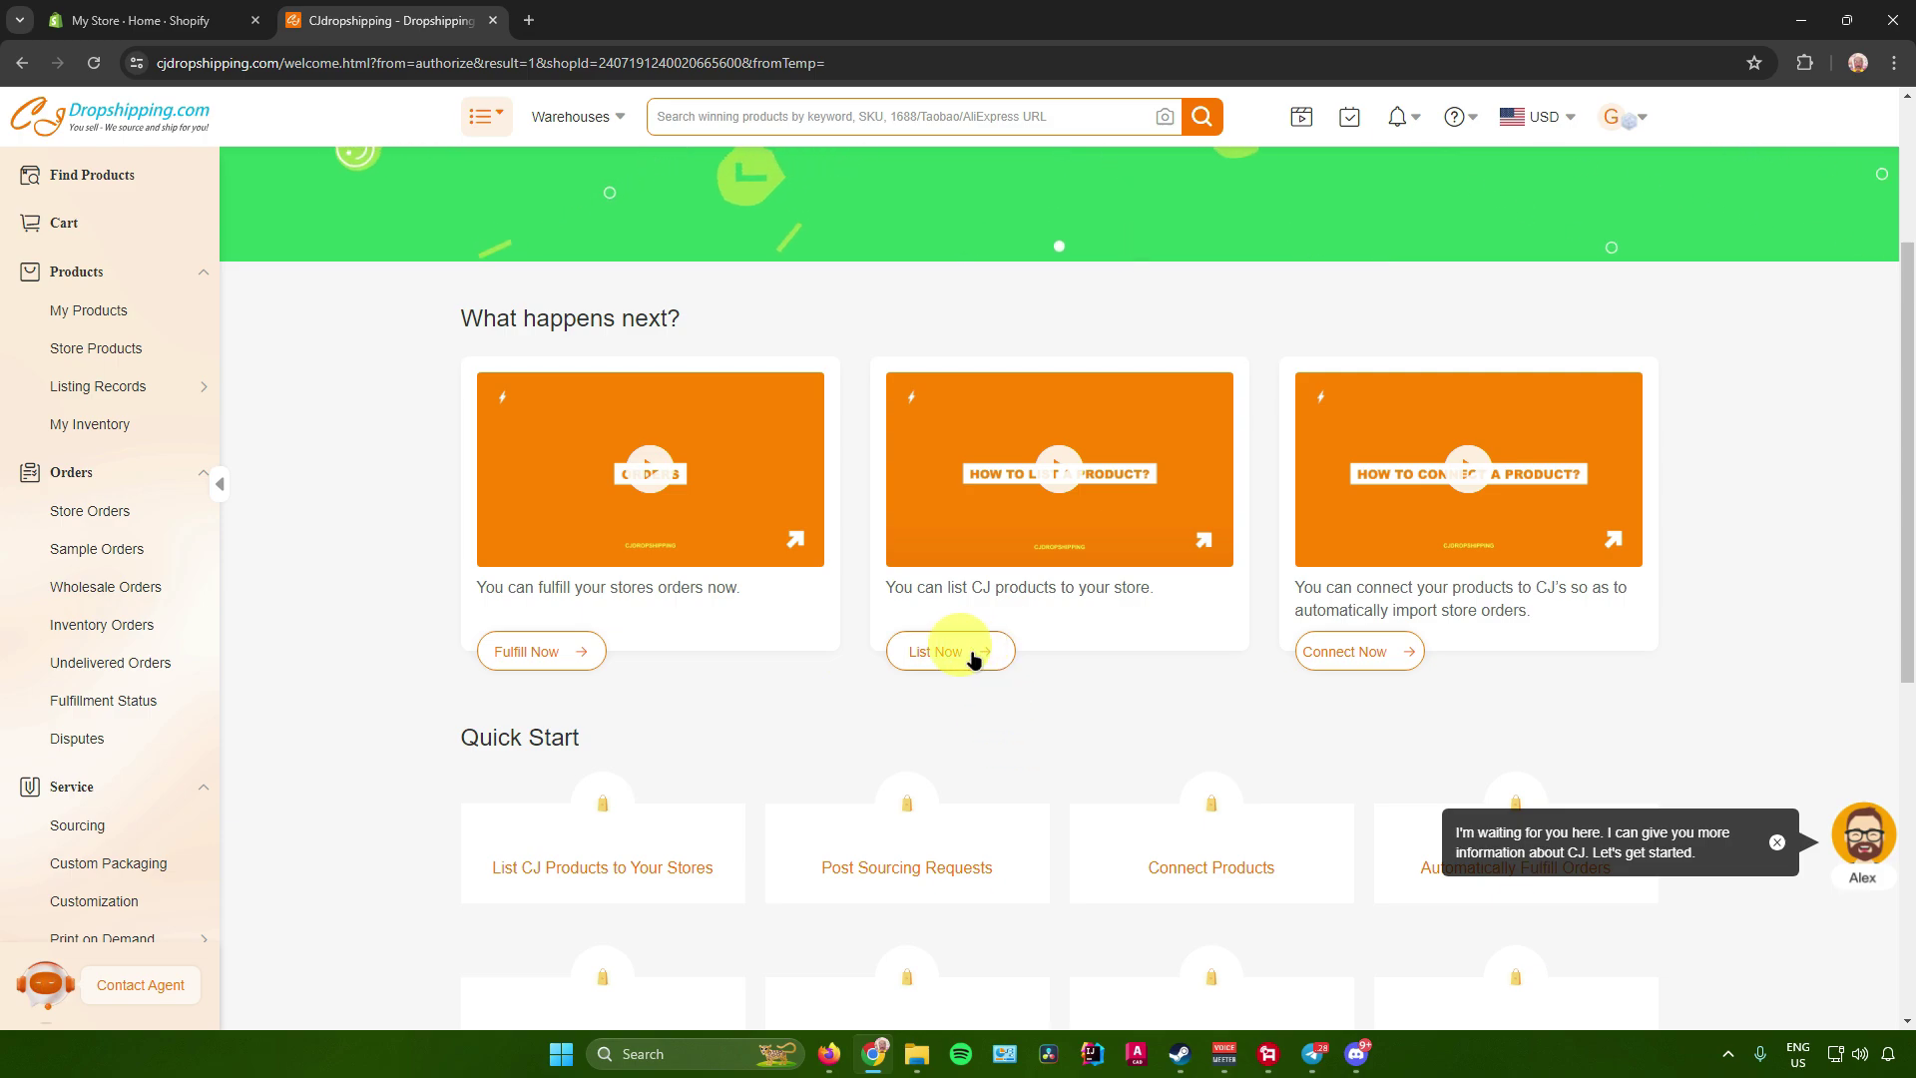
{"action": "left_click", "coordinate": [973, 655]}
{"action": "scroll", "coordinate": [564, 439], "scroll_direction": "down", "scroll_amount": 5}
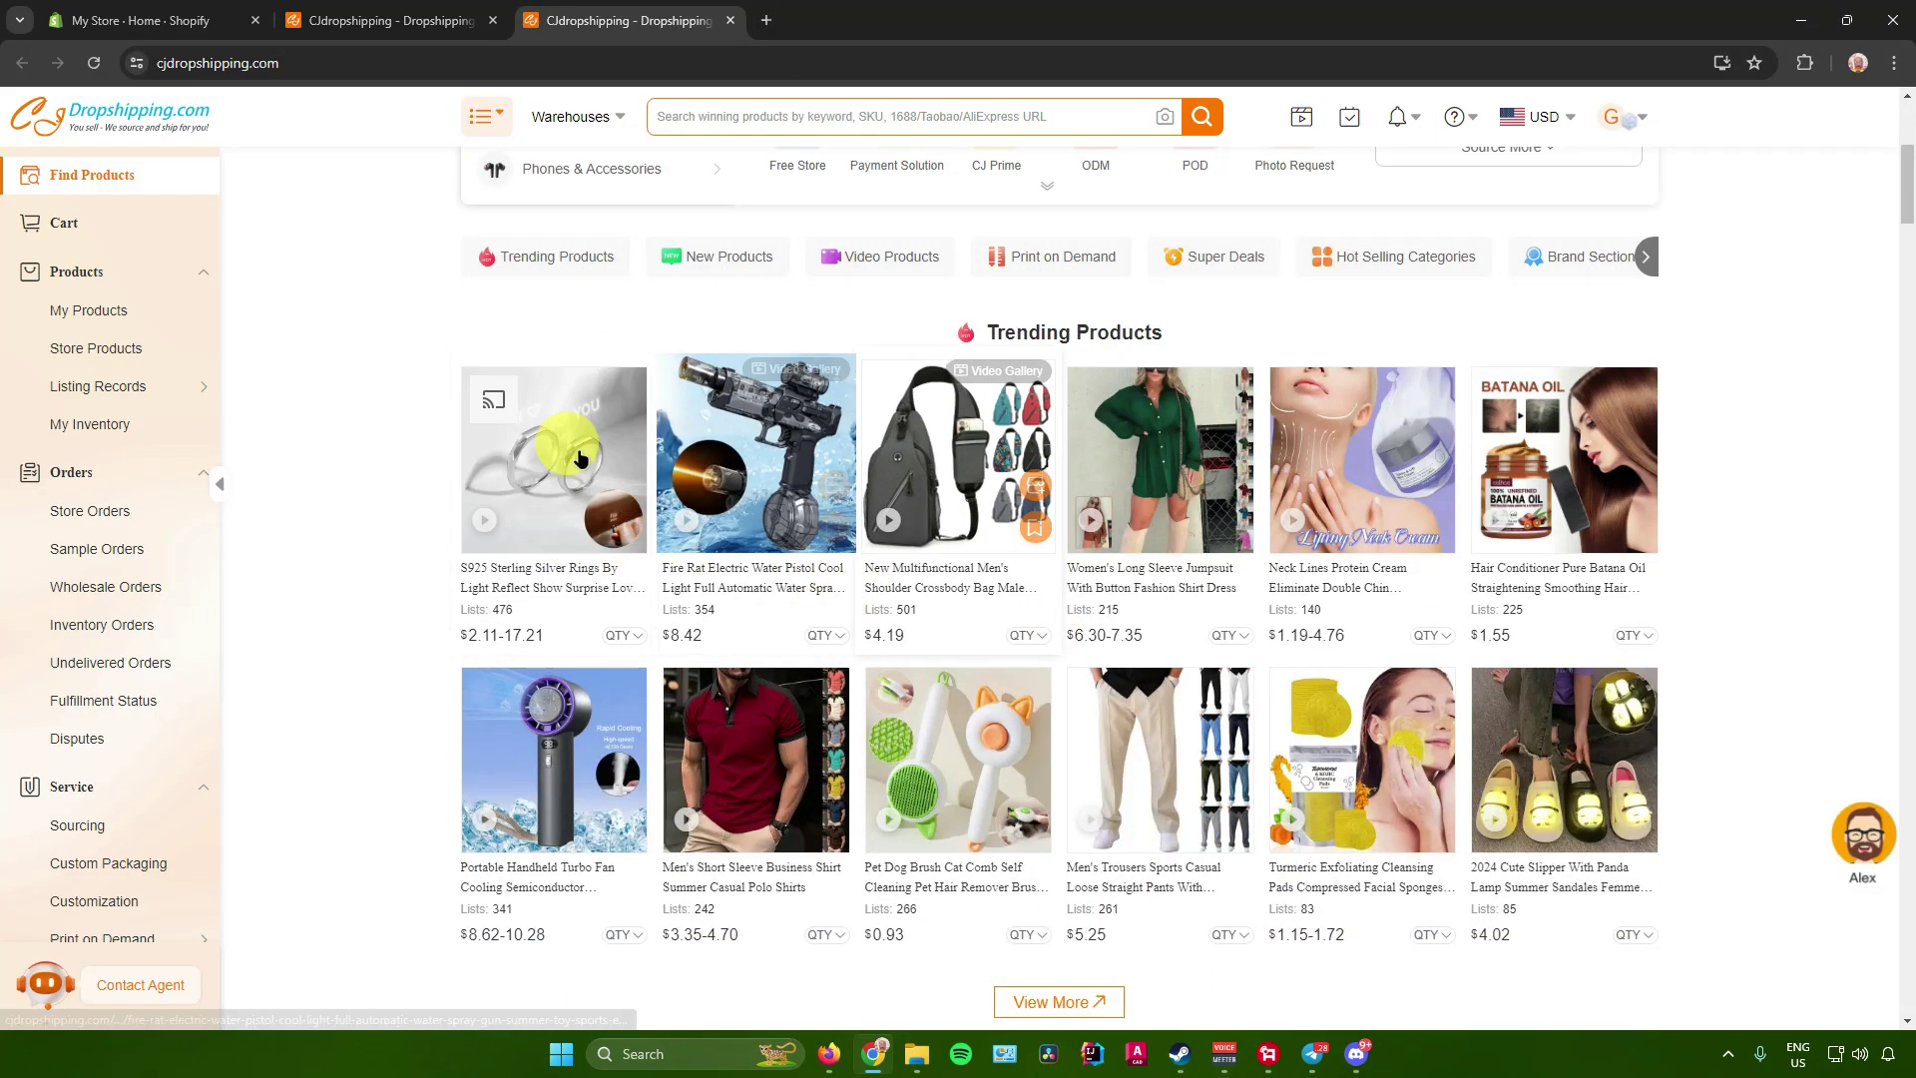
Add the crossbody bag, short-sleeve business shirt, casual trousers and linen T-shirt to My Products
{"action": "scroll", "coordinate": [642, 437], "scroll_direction": "down", "scroll_amount": 3}
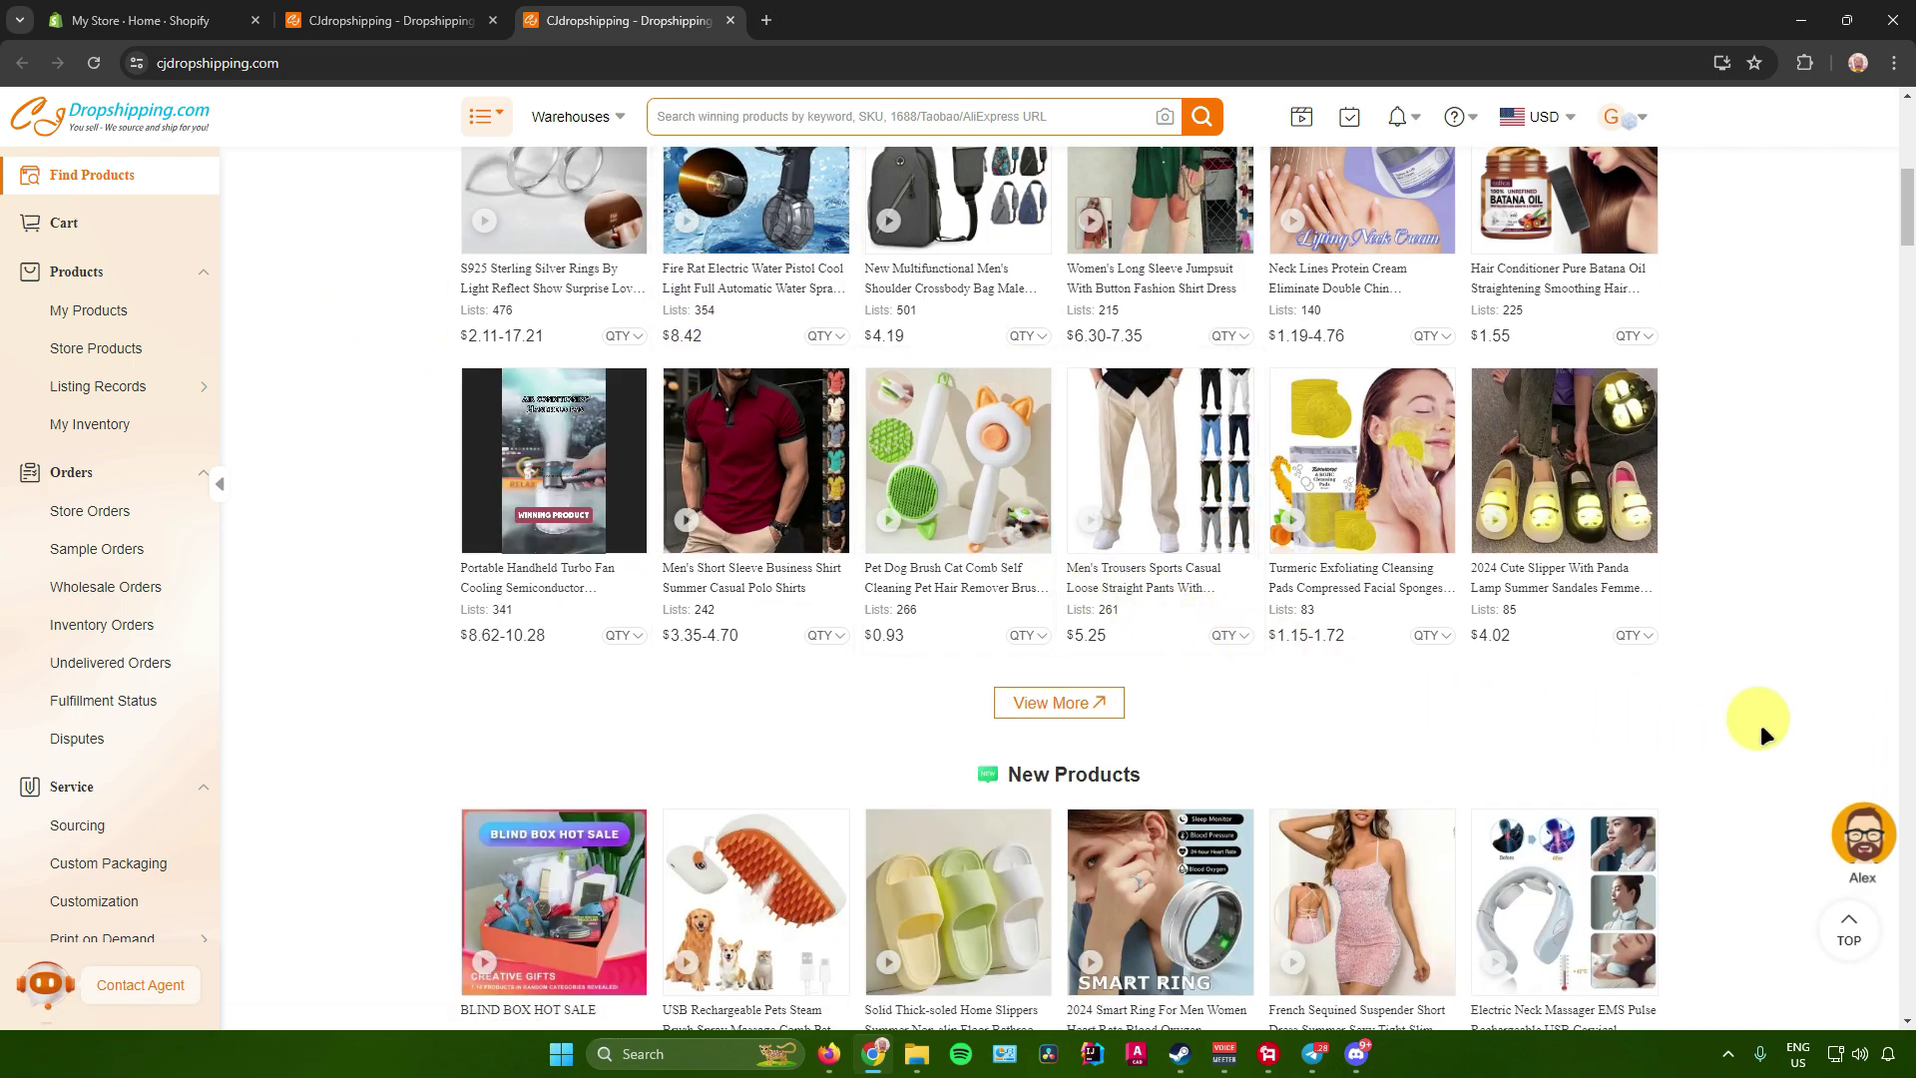
{"action": "scroll", "coordinate": [1757, 731], "scroll_direction": "up", "scroll_amount": 2}
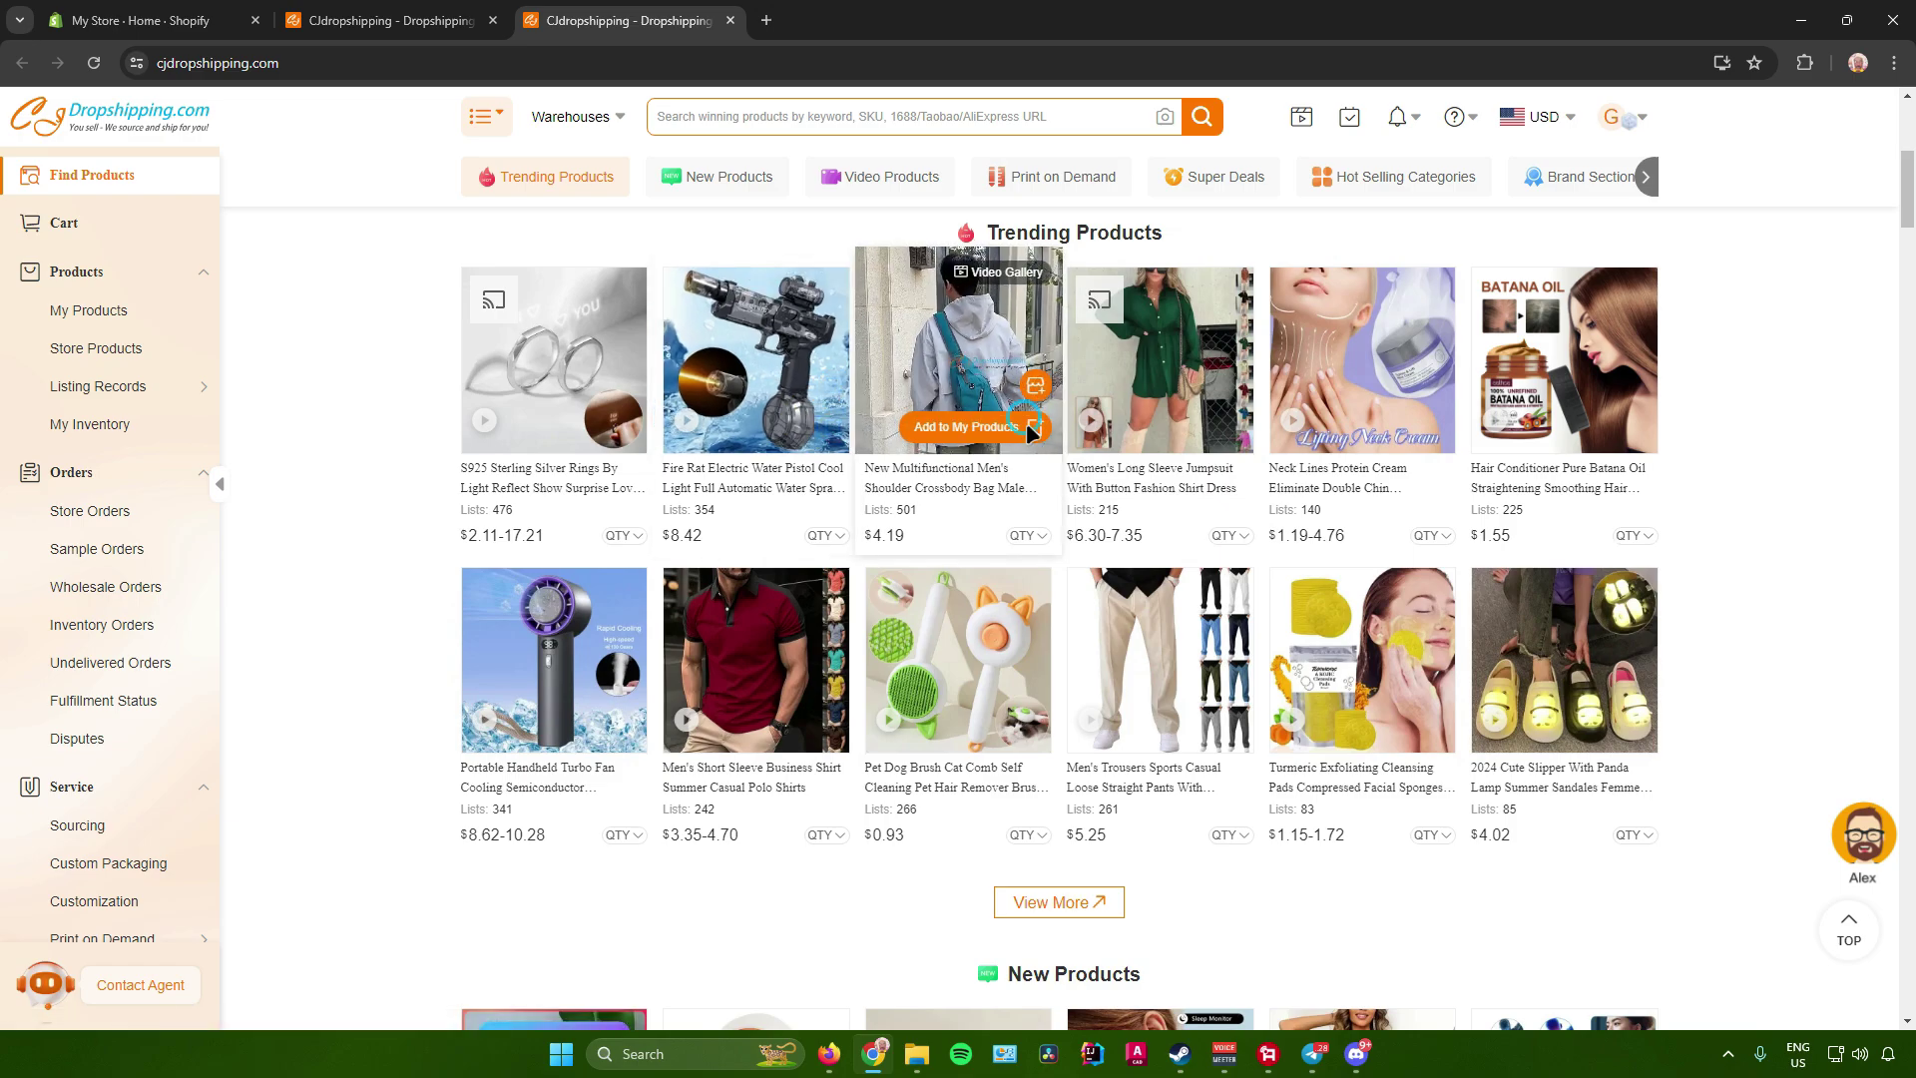
{"action": "left_click", "coordinate": [1028, 429]}
{"action": "scroll", "coordinate": [1227, 517], "scroll_direction": "down", "scroll_amount": 5}
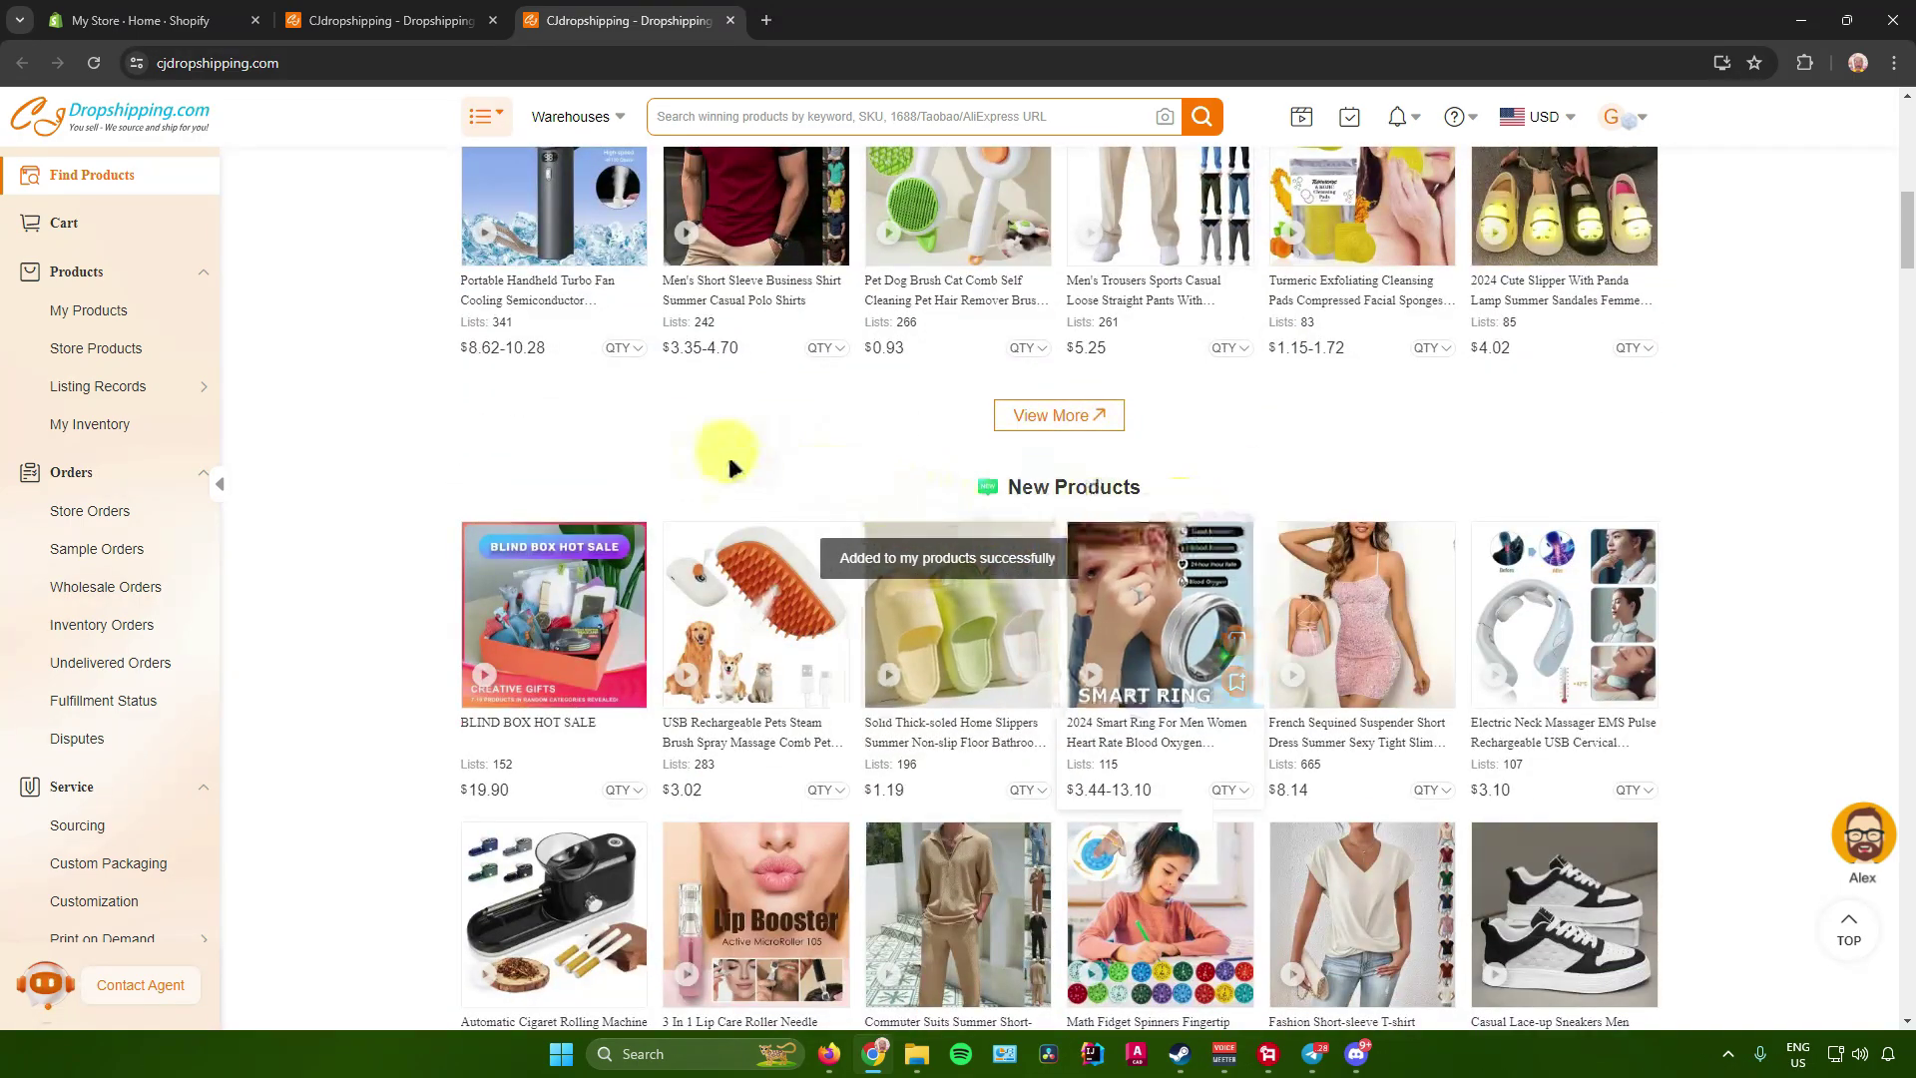
{"action": "scroll", "coordinate": [698, 444], "scroll_direction": "down", "scroll_amount": 3}
{"action": "scroll", "coordinate": [689, 444], "scroll_direction": "up", "scroll_amount": 8}
{"action": "left_click", "coordinate": [831, 743]}
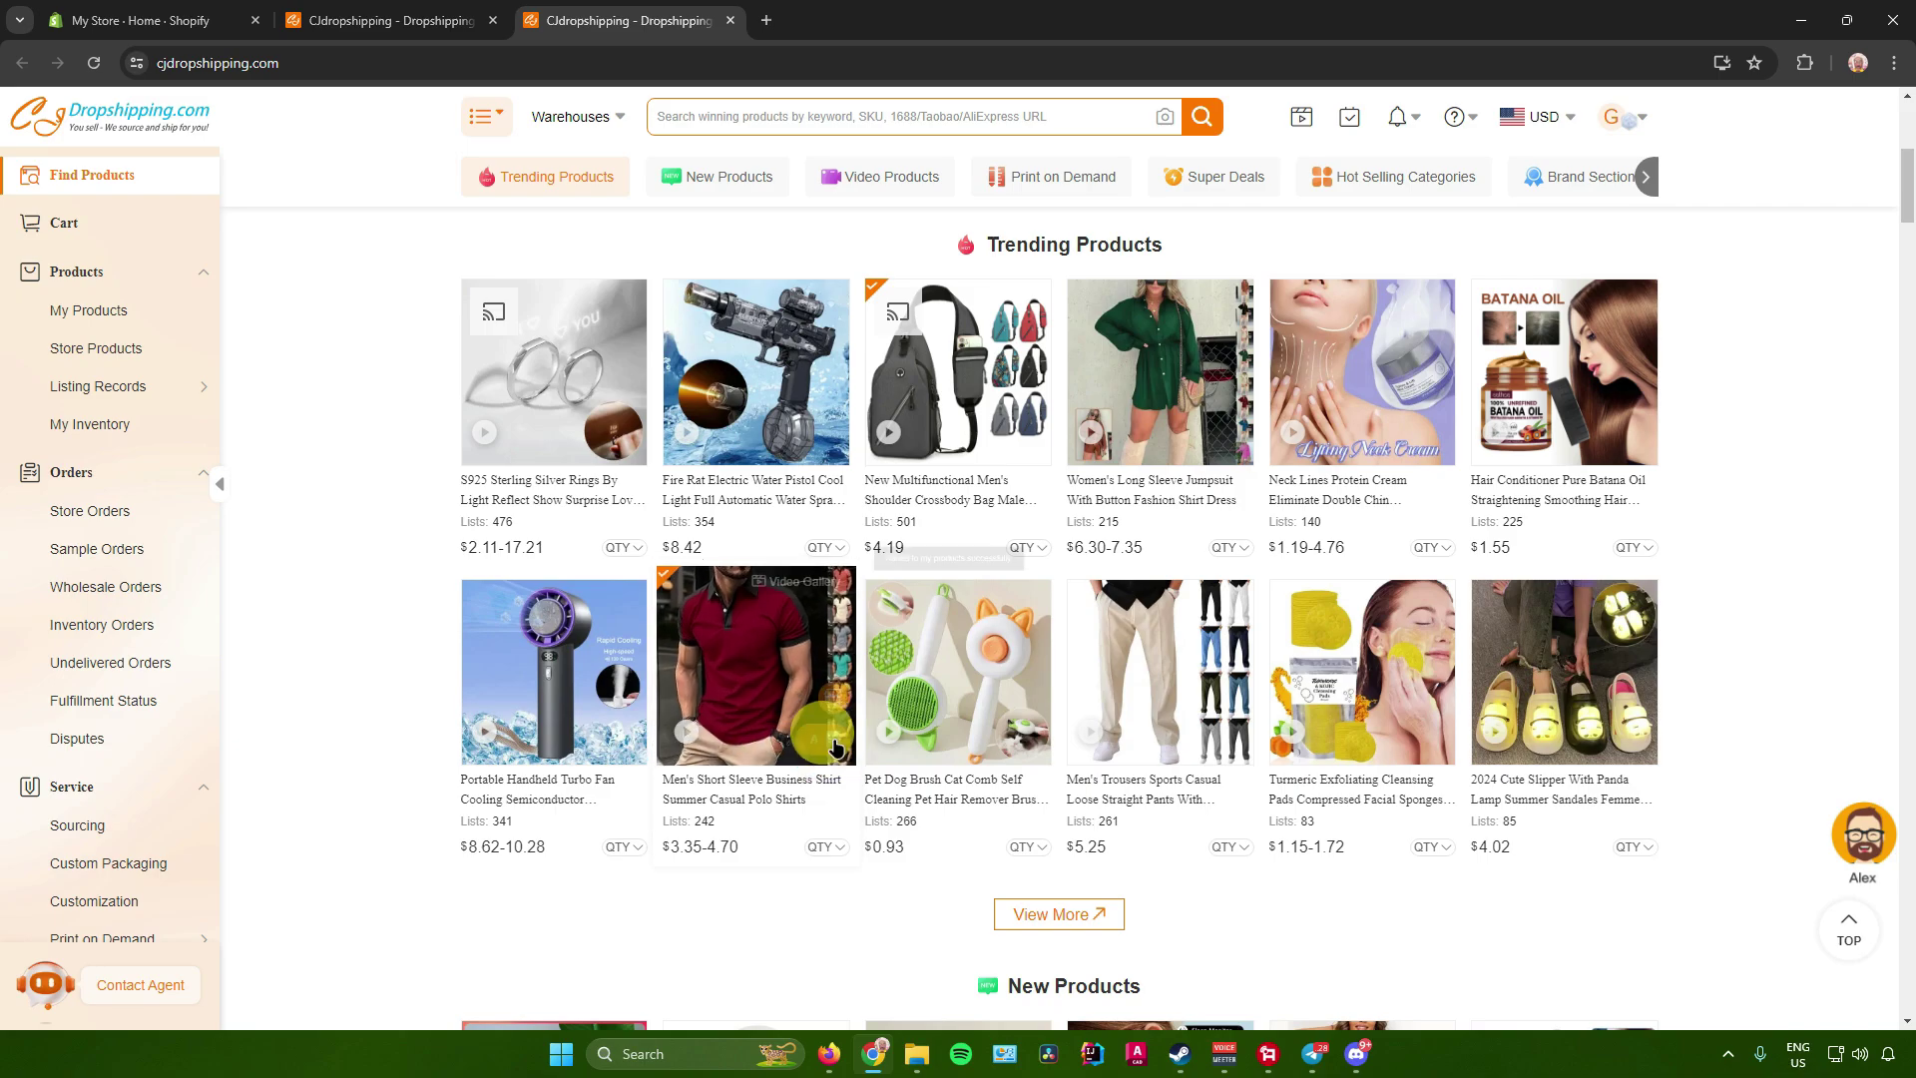
{"action": "left_click", "coordinate": [1235, 750]}
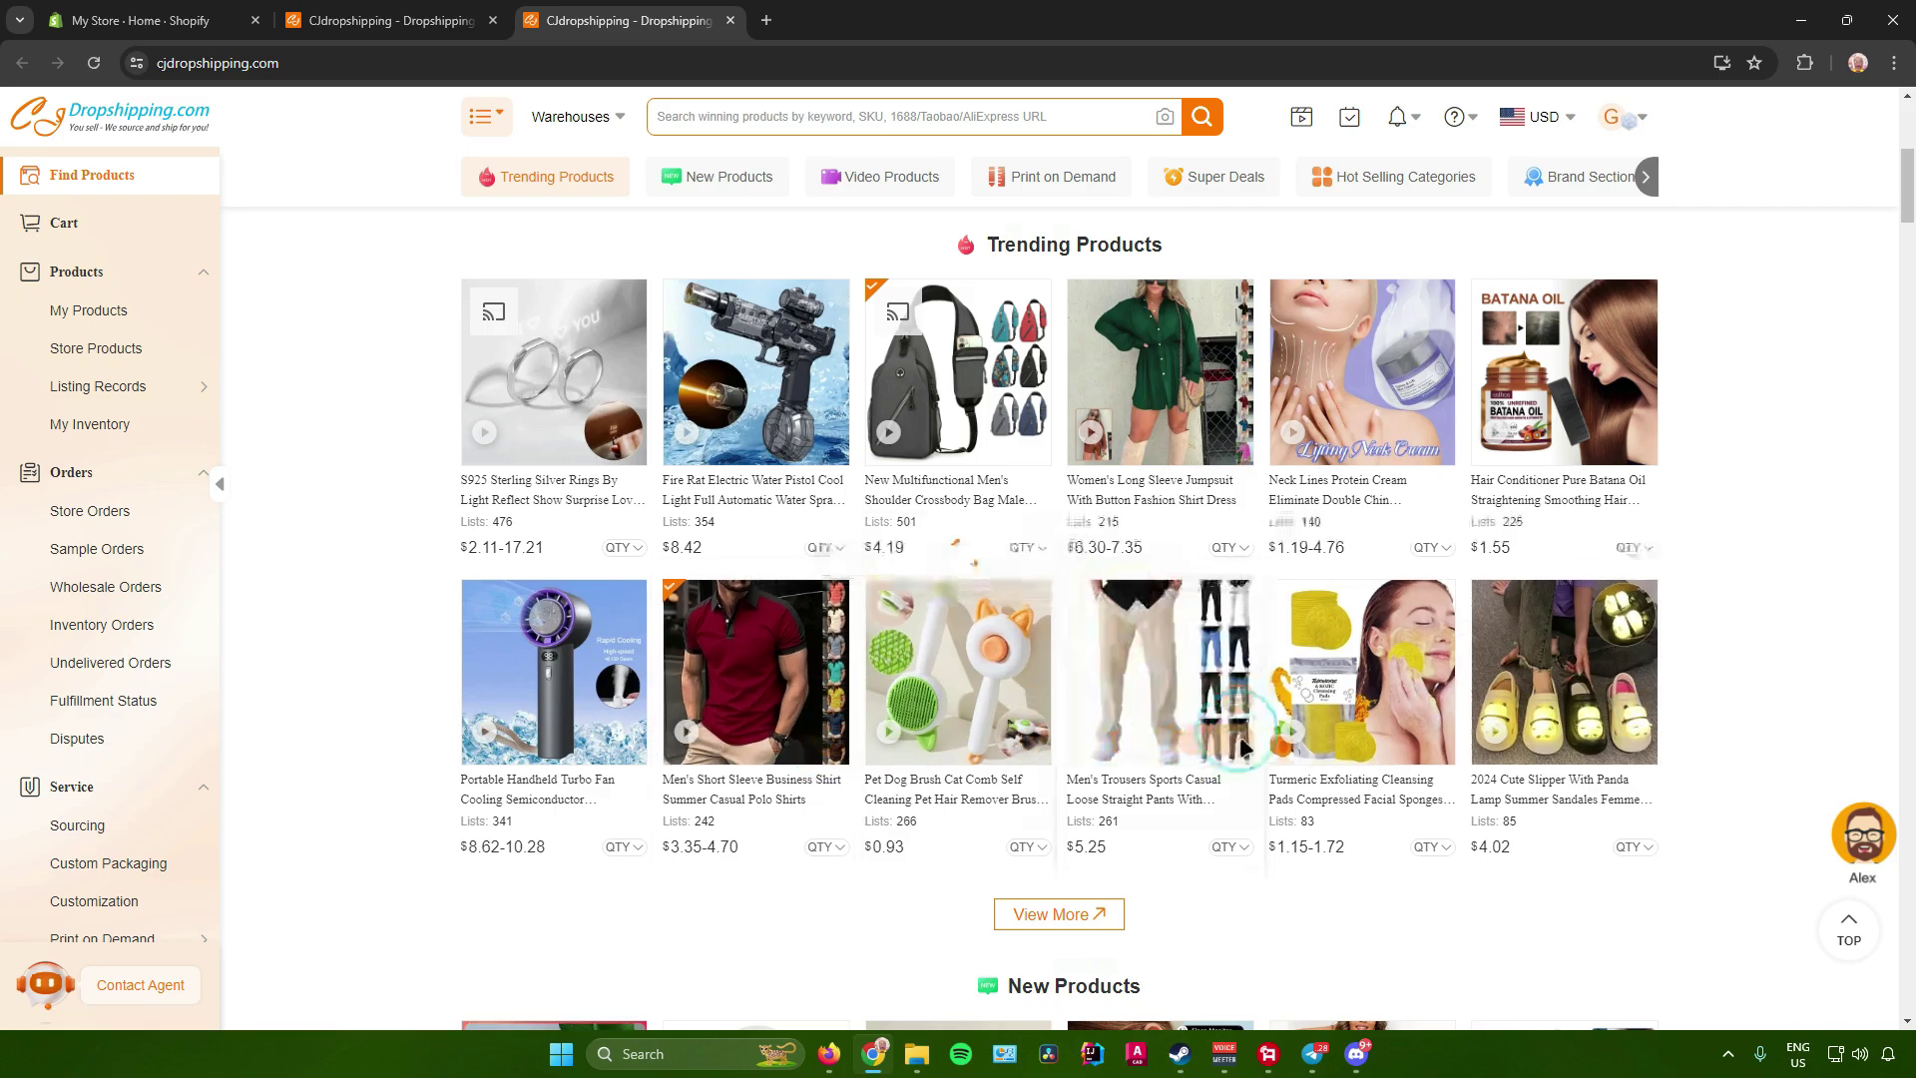
{"action": "scroll", "coordinate": [1767, 611], "scroll_direction": "down", "scroll_amount": 15}
{"action": "scroll", "coordinate": [1762, 611], "scroll_direction": "down", "scroll_amount": 10}
{"action": "left_click", "coordinate": [1234, 691]}
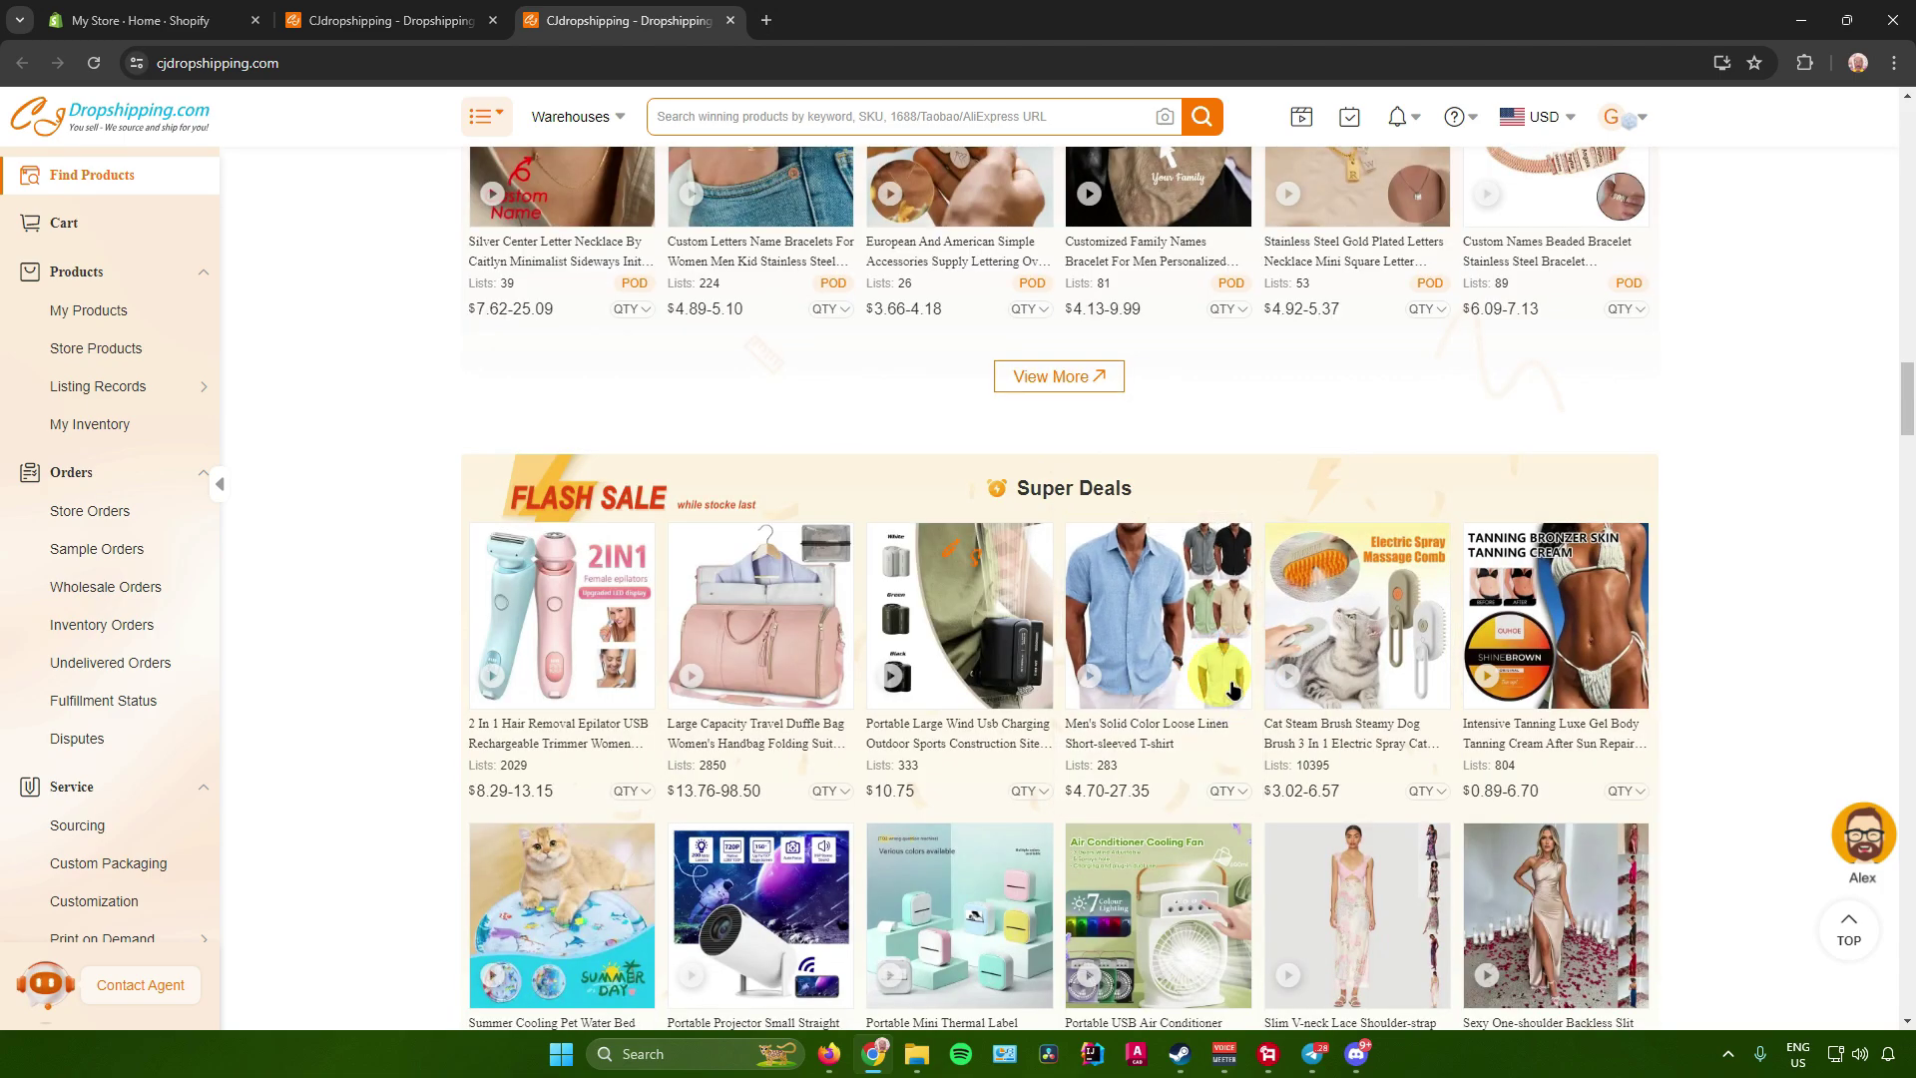
Open the My Products list from the sidebar
{"action": "scroll", "coordinate": [769, 556], "scroll_direction": "up", "scroll_amount": 8}
{"action": "scroll", "coordinate": [519, 539], "scroll_direction": "up", "scroll_amount": 7}
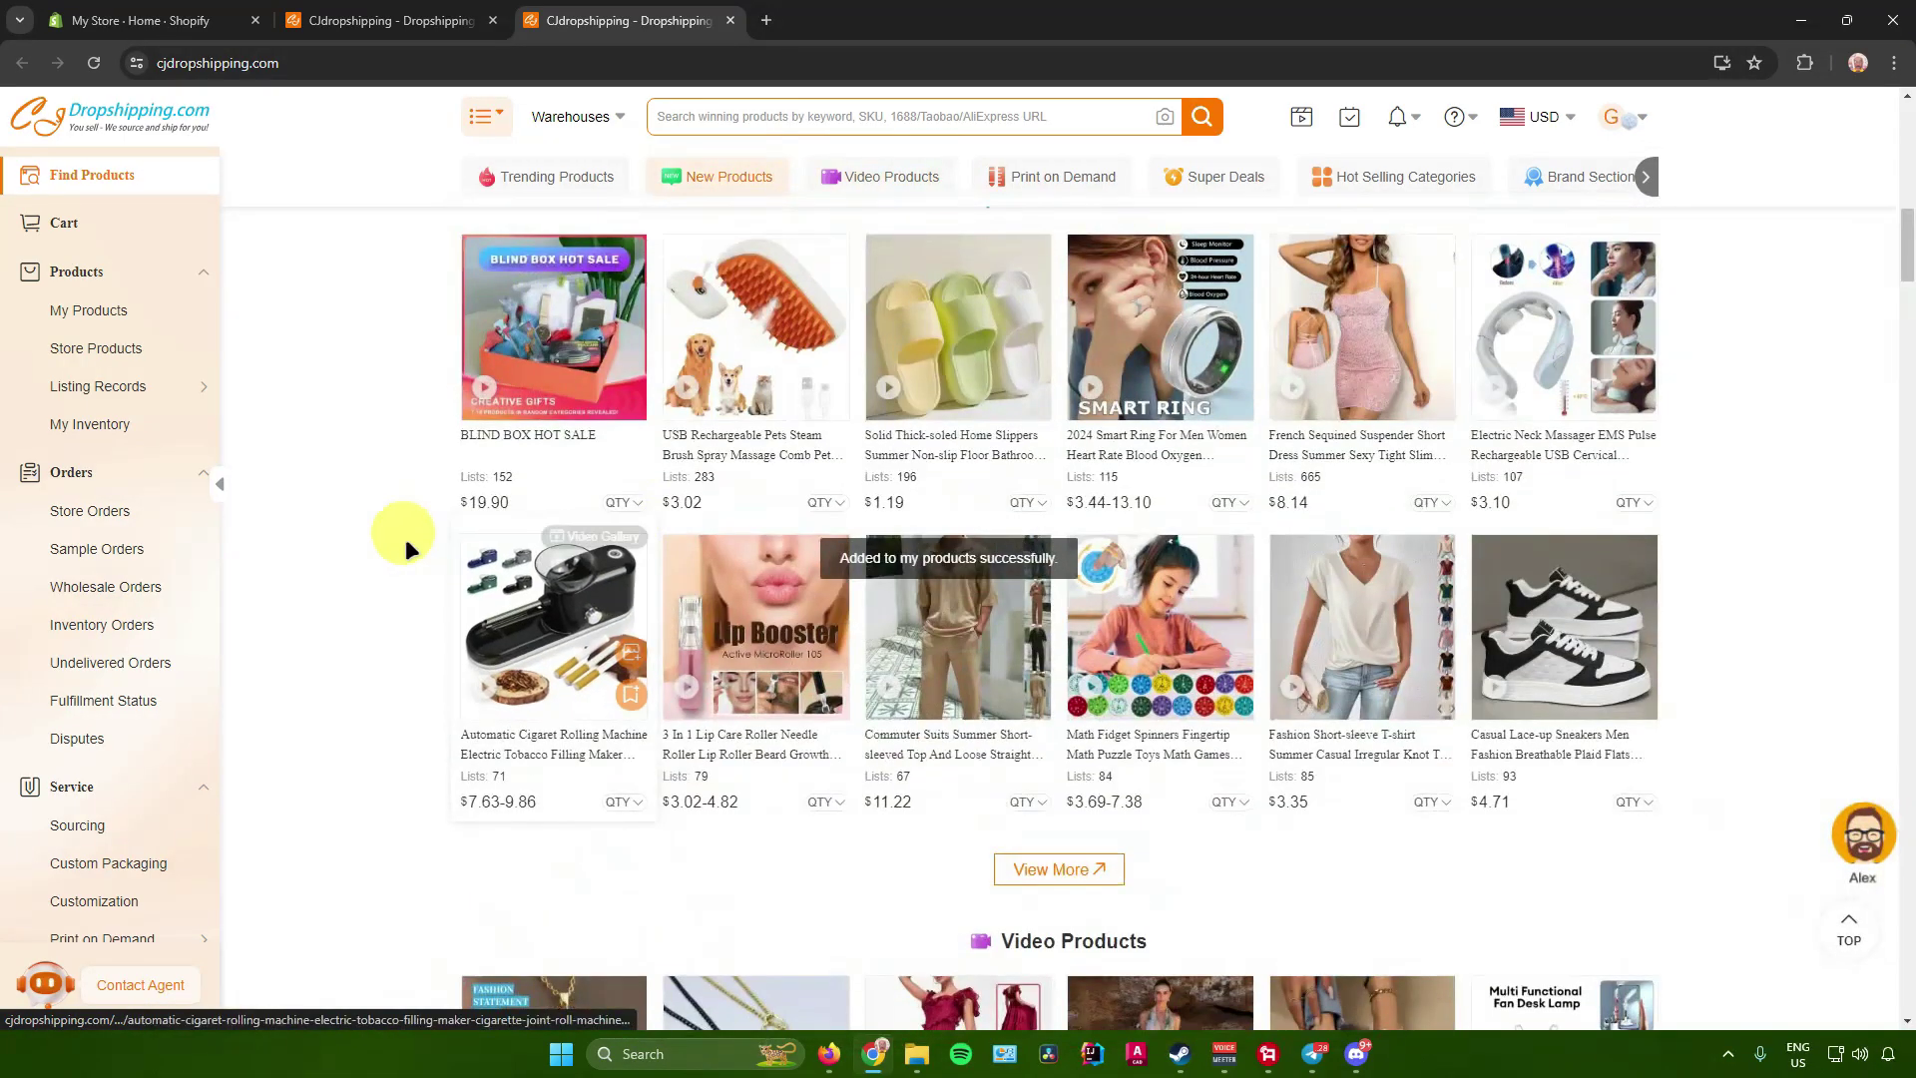
{"action": "scroll", "coordinate": [359, 399], "scroll_direction": "up", "scroll_amount": 2}
{"action": "scroll", "coordinate": [393, 411], "scroll_direction": "up", "scroll_amount": 3}
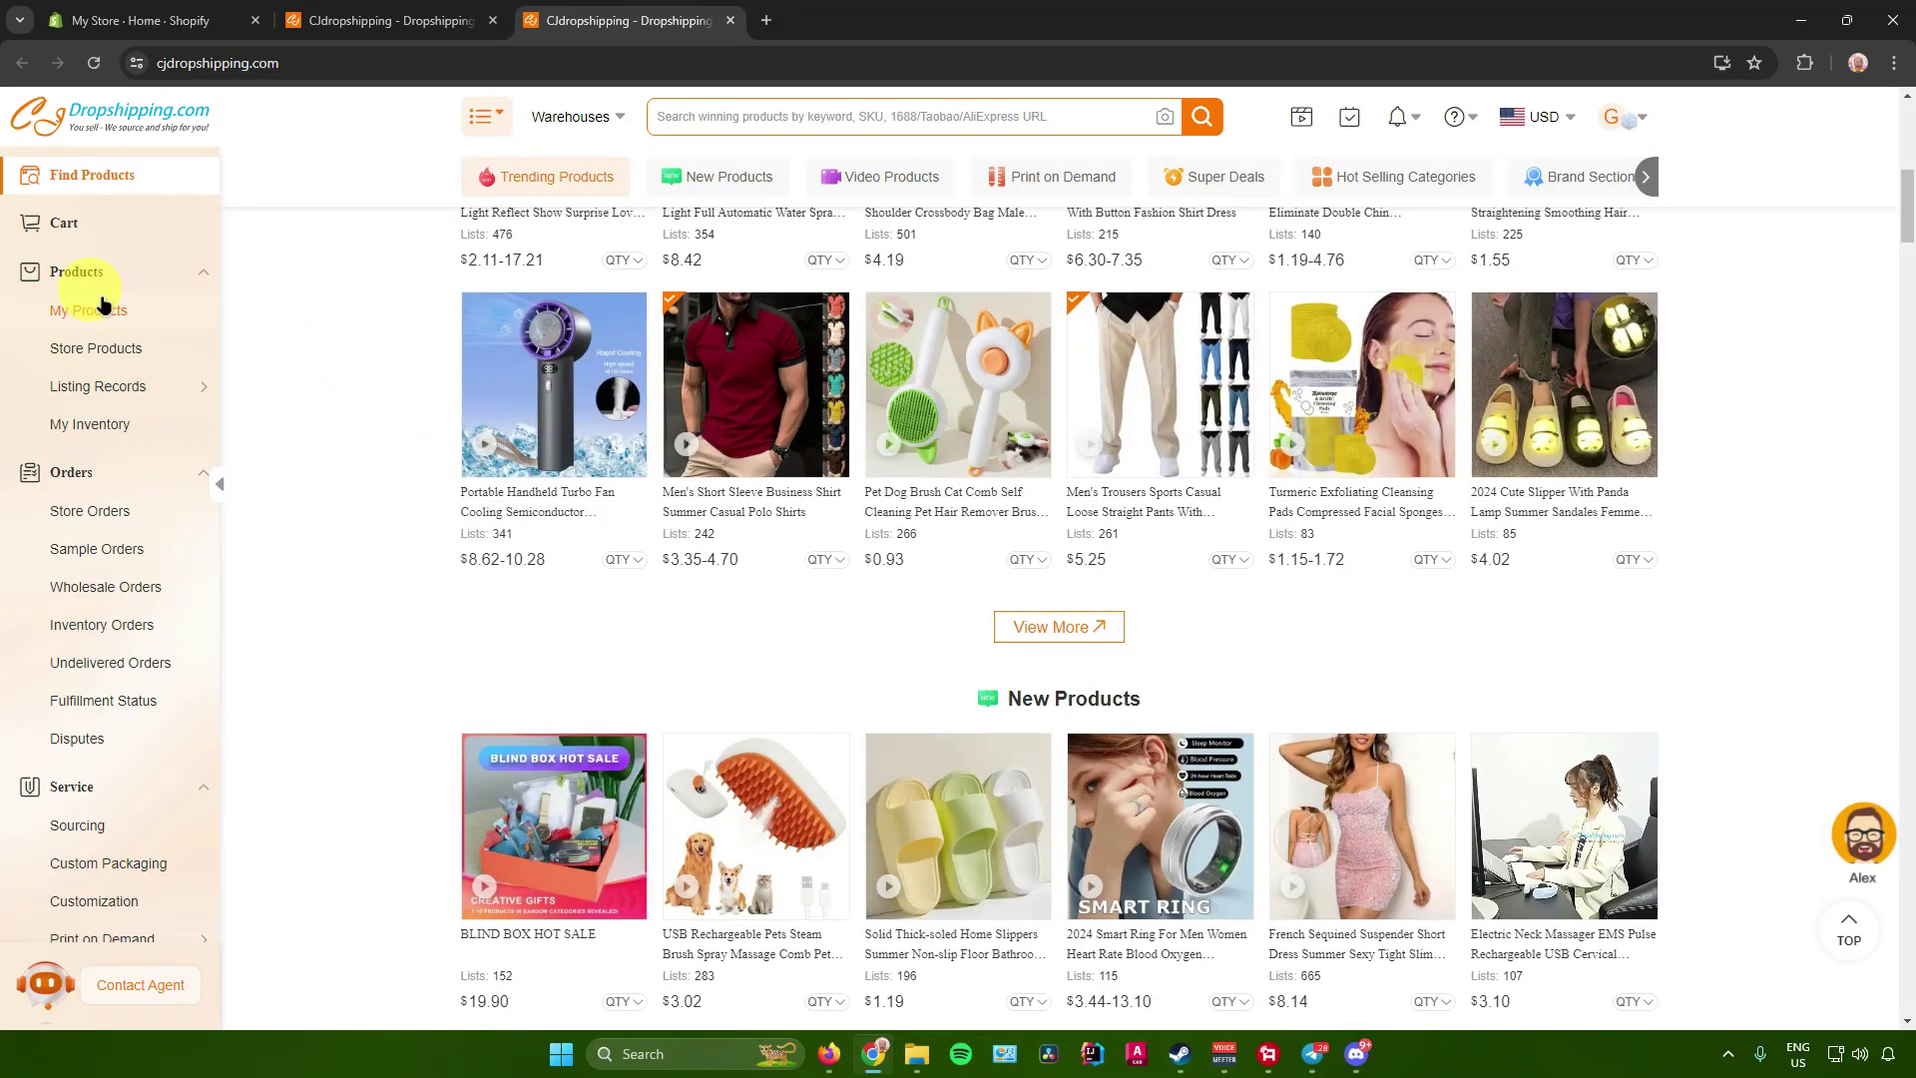
{"action": "left_click", "coordinate": [100, 310]}
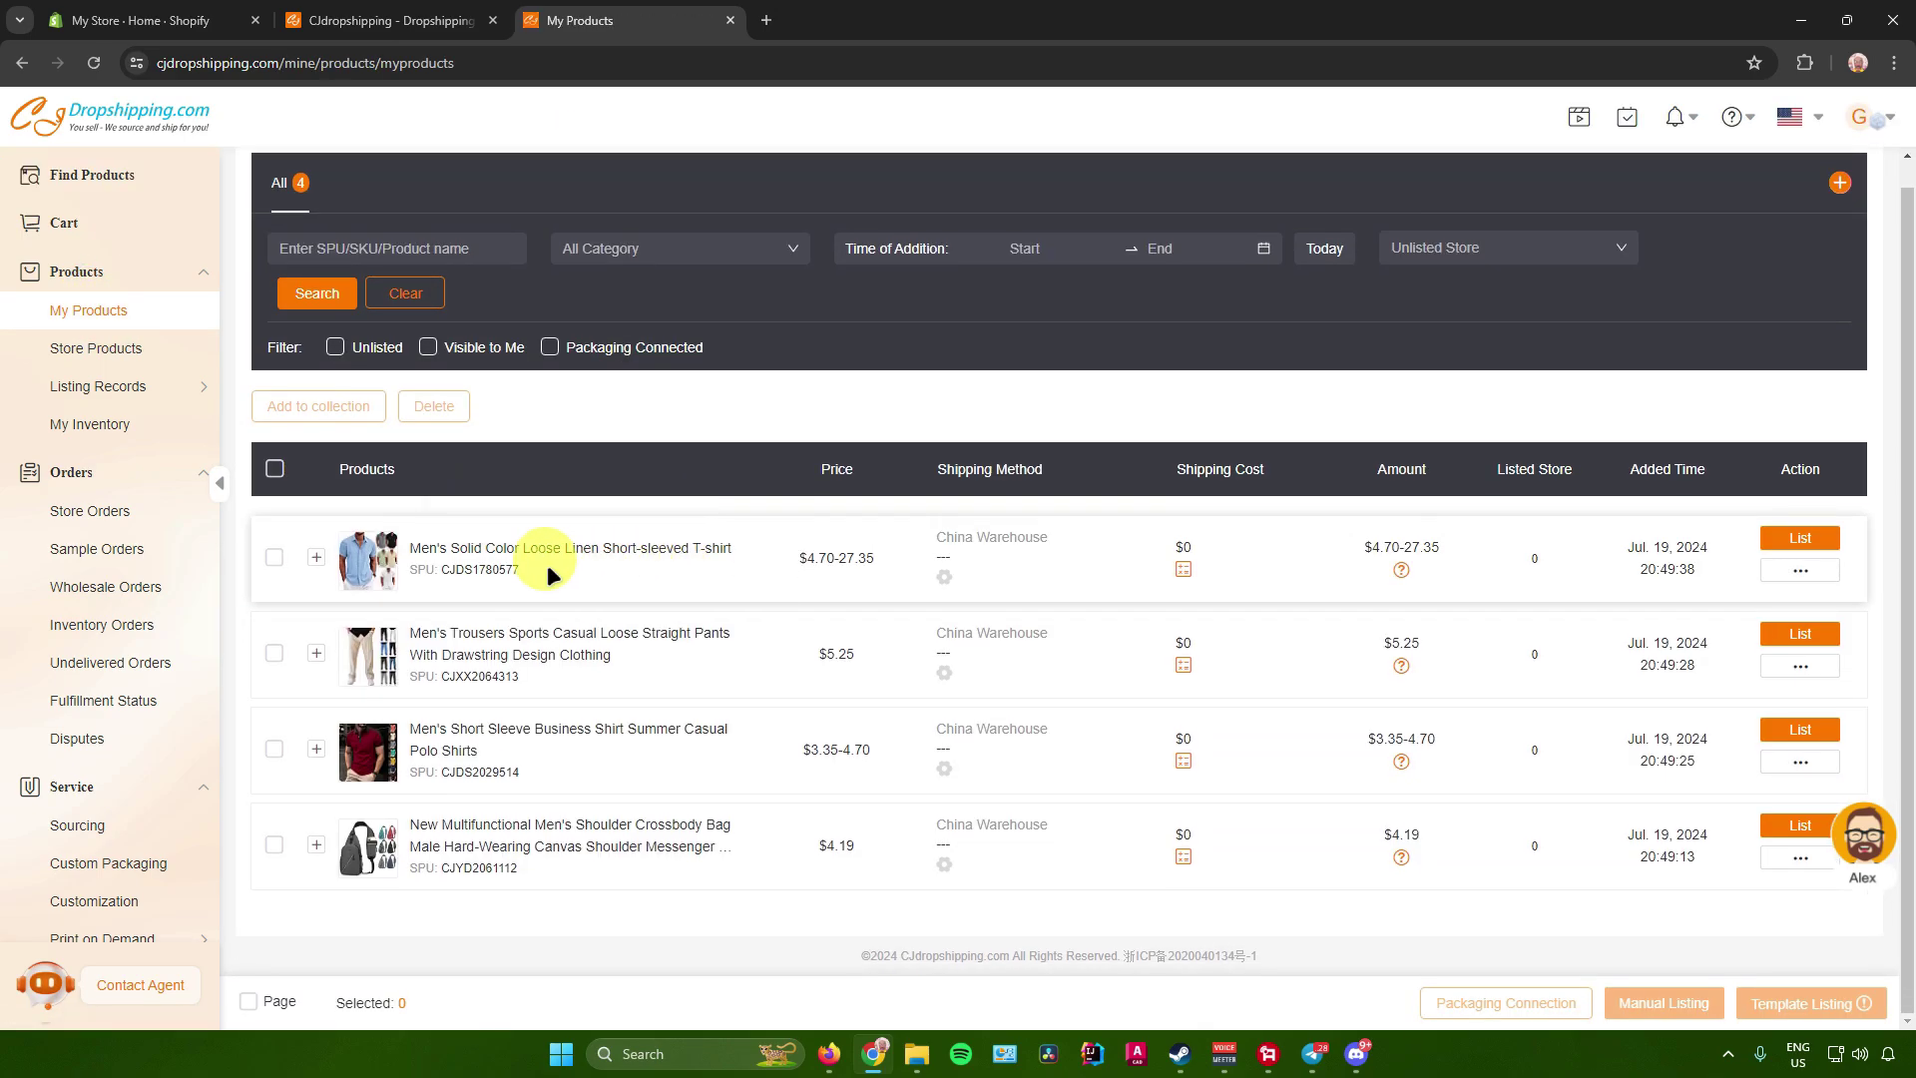
Check the linen T-shirt with the other three products and open Manual Listing for all four
{"action": "left_click", "coordinate": [273, 557]}
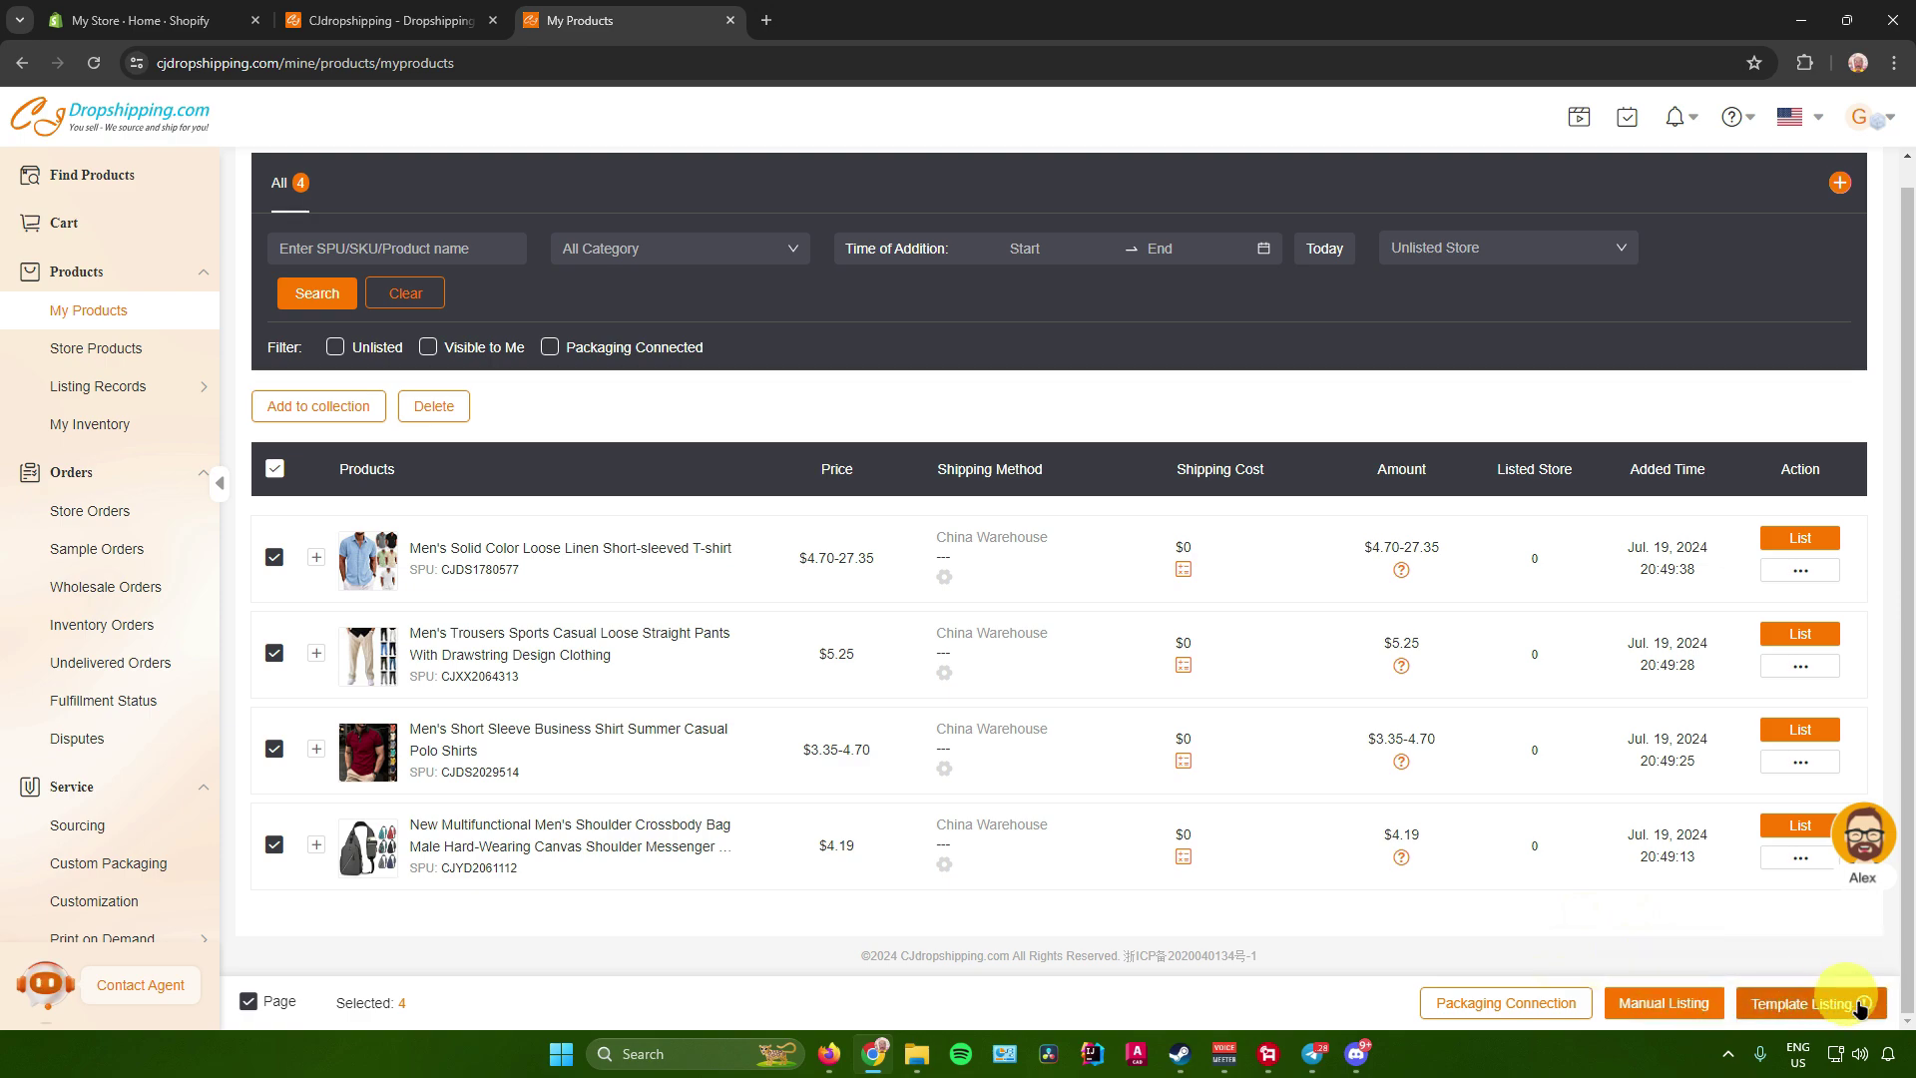
{"action": "mouse_move", "coordinate": [1865, 1005]}
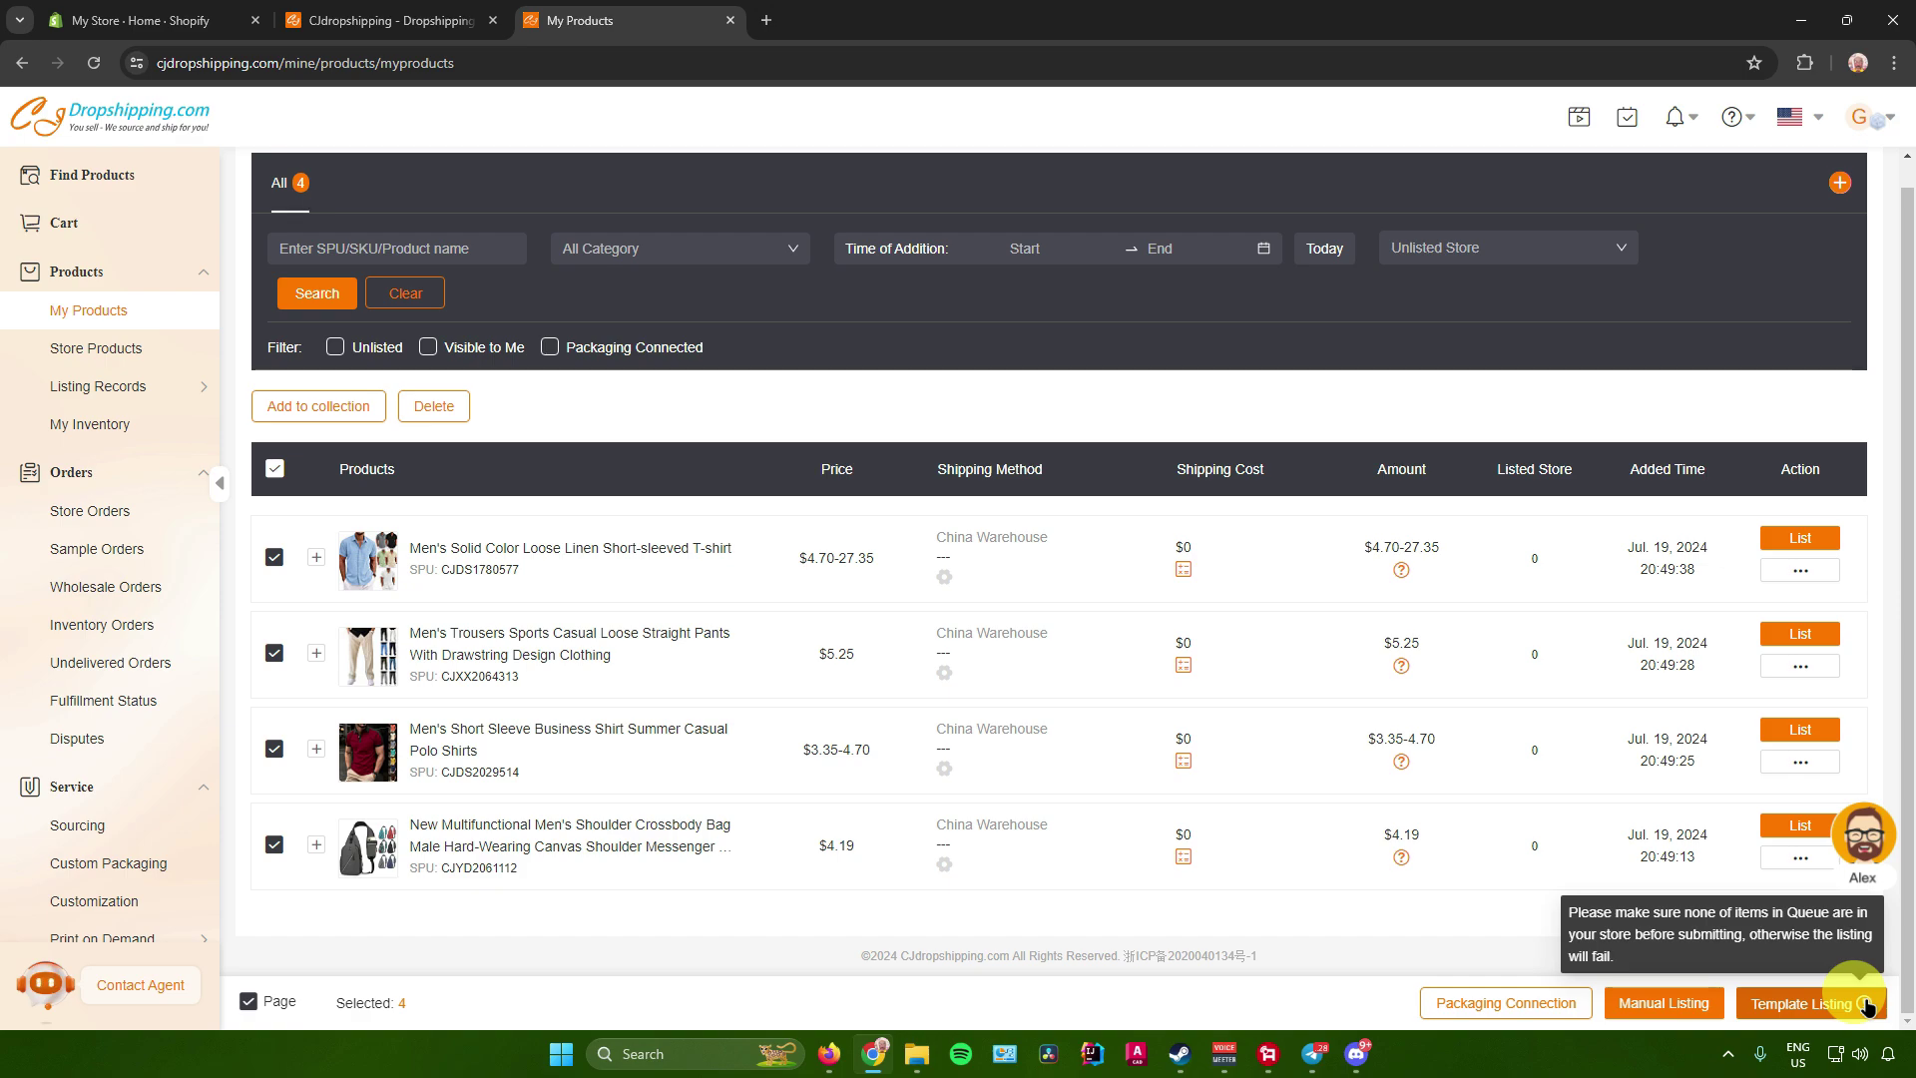
{"action": "left_click", "coordinate": [1670, 1004]}
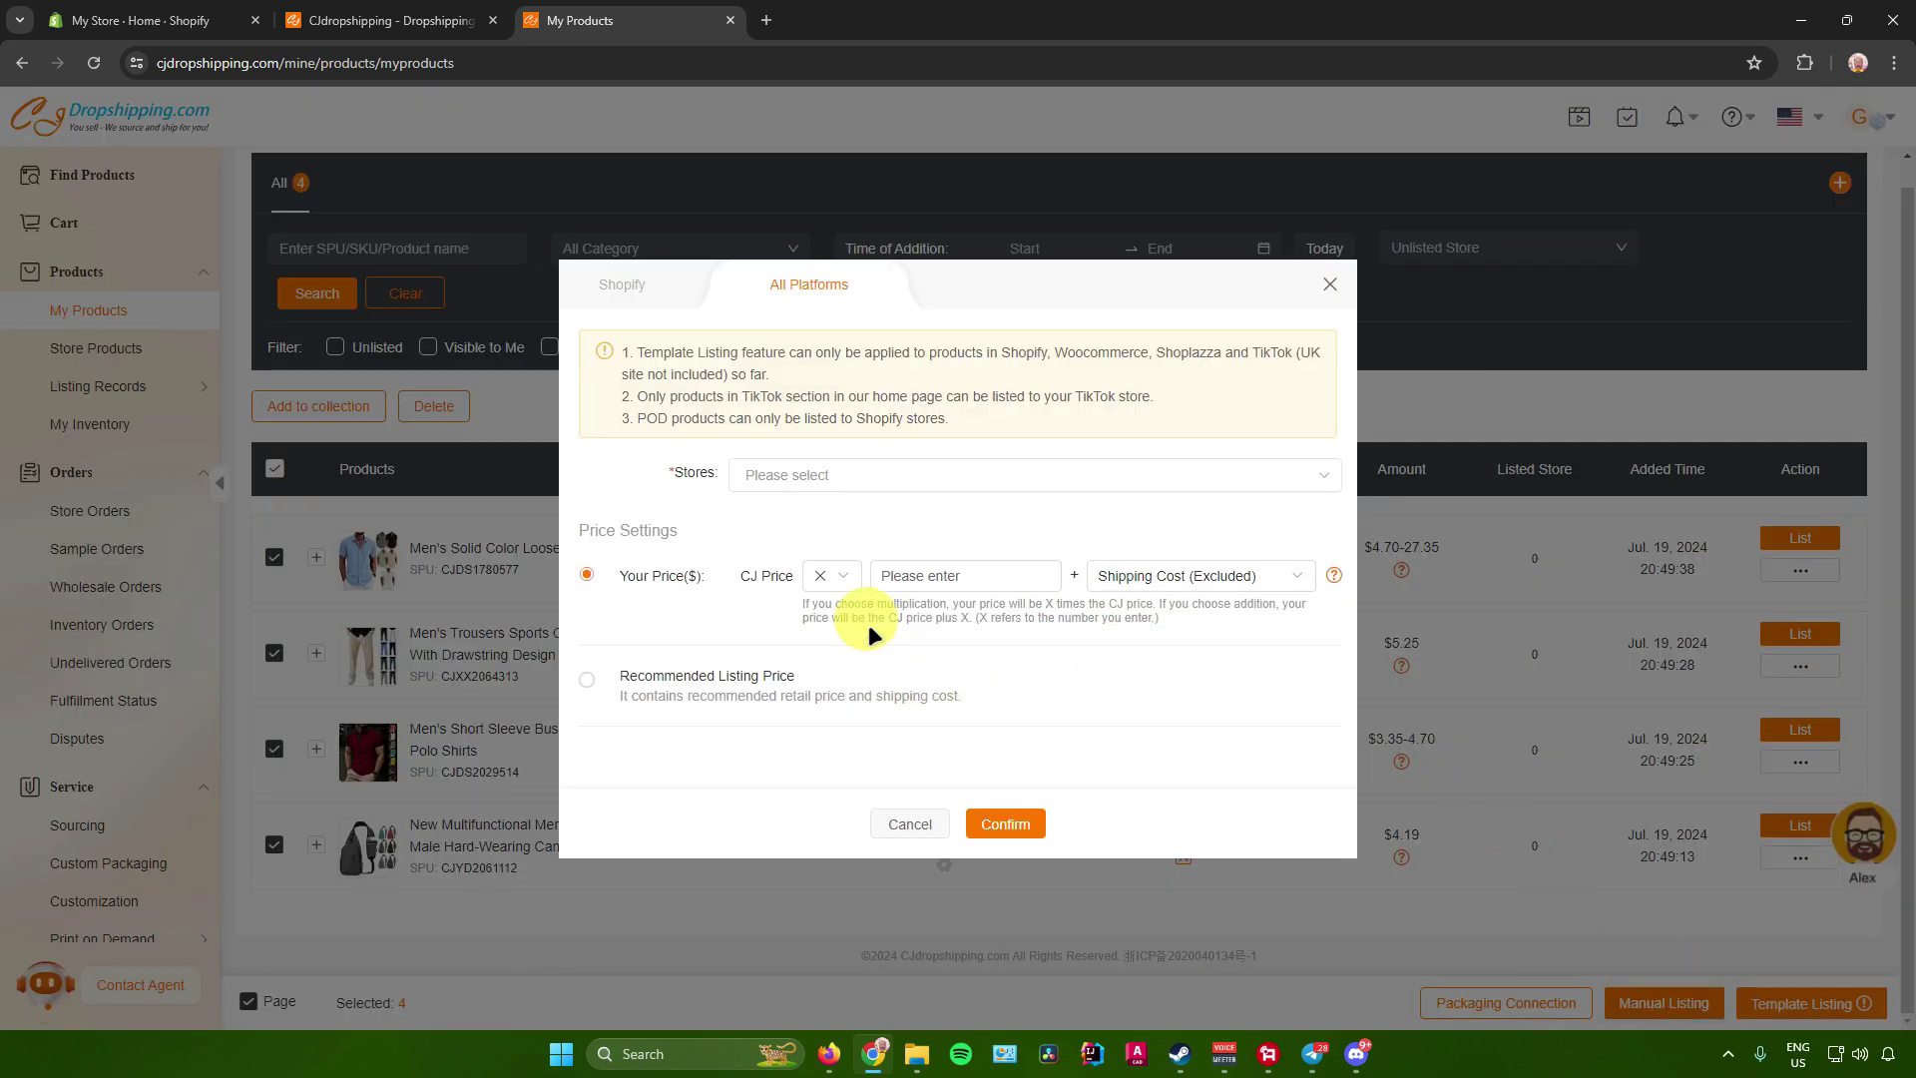
List the four products to the Shopify store at the Recommended Listing Price
{"action": "left_click", "coordinate": [761, 470]}
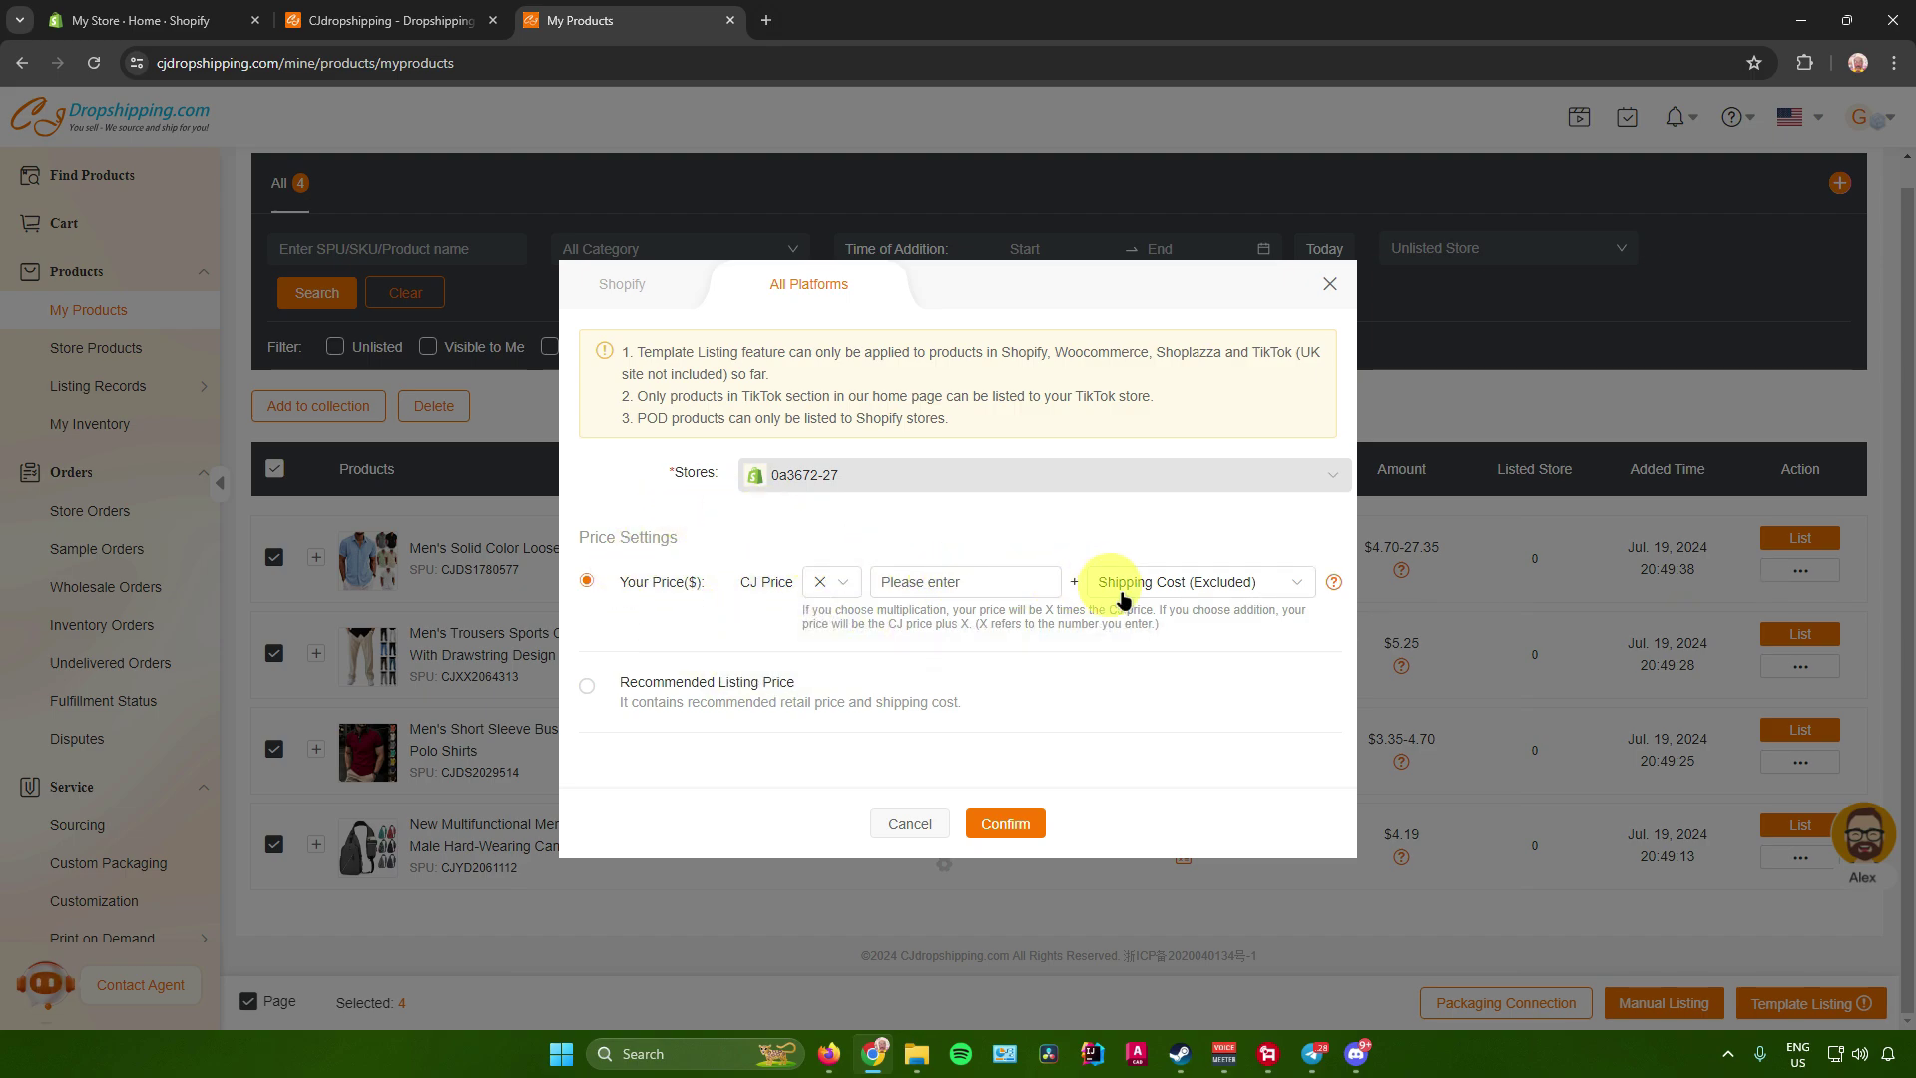
{"action": "left_click", "coordinate": [587, 686]}
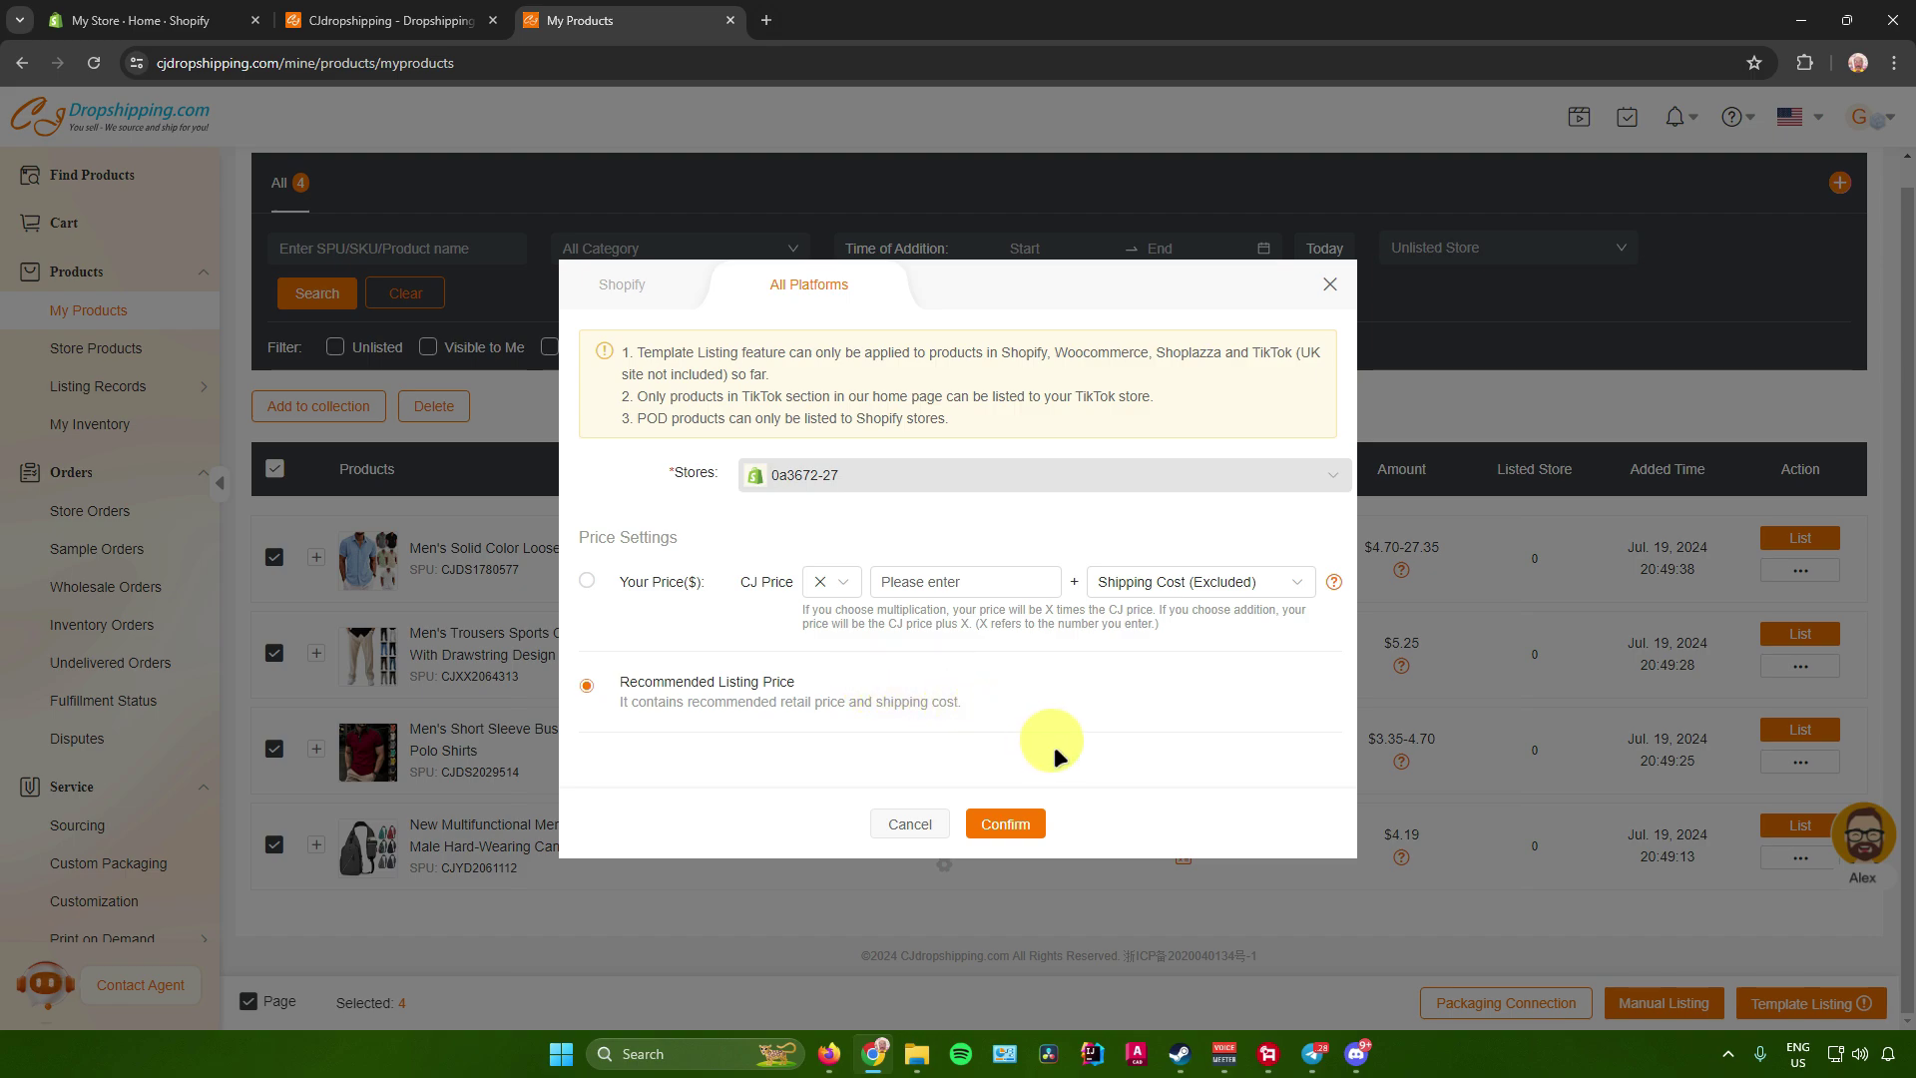
{"action": "left_click", "coordinate": [1000, 821]}
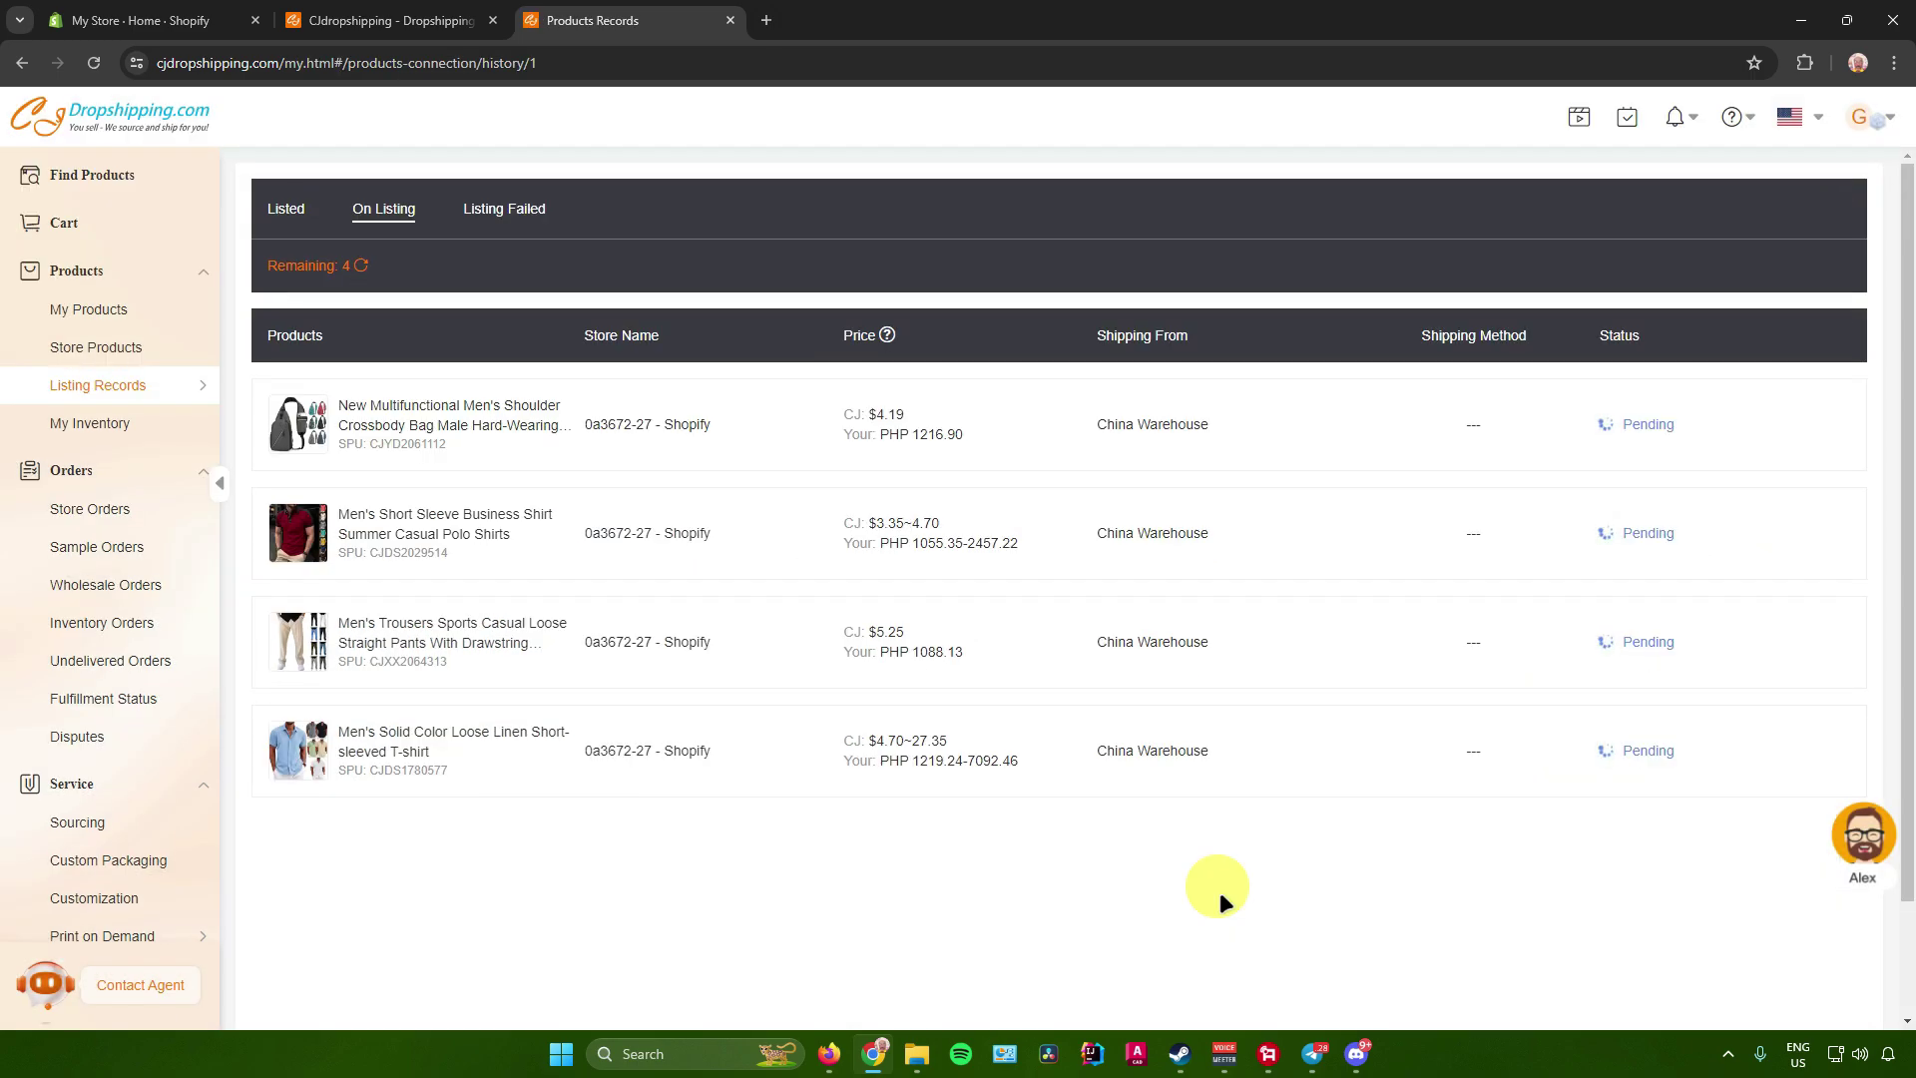
{"action": "scroll", "coordinate": [630, 512], "scroll_direction": "down", "scroll_amount": 2}
{"action": "scroll", "coordinate": [684, 578], "scroll_direction": "up", "scroll_amount": 2}
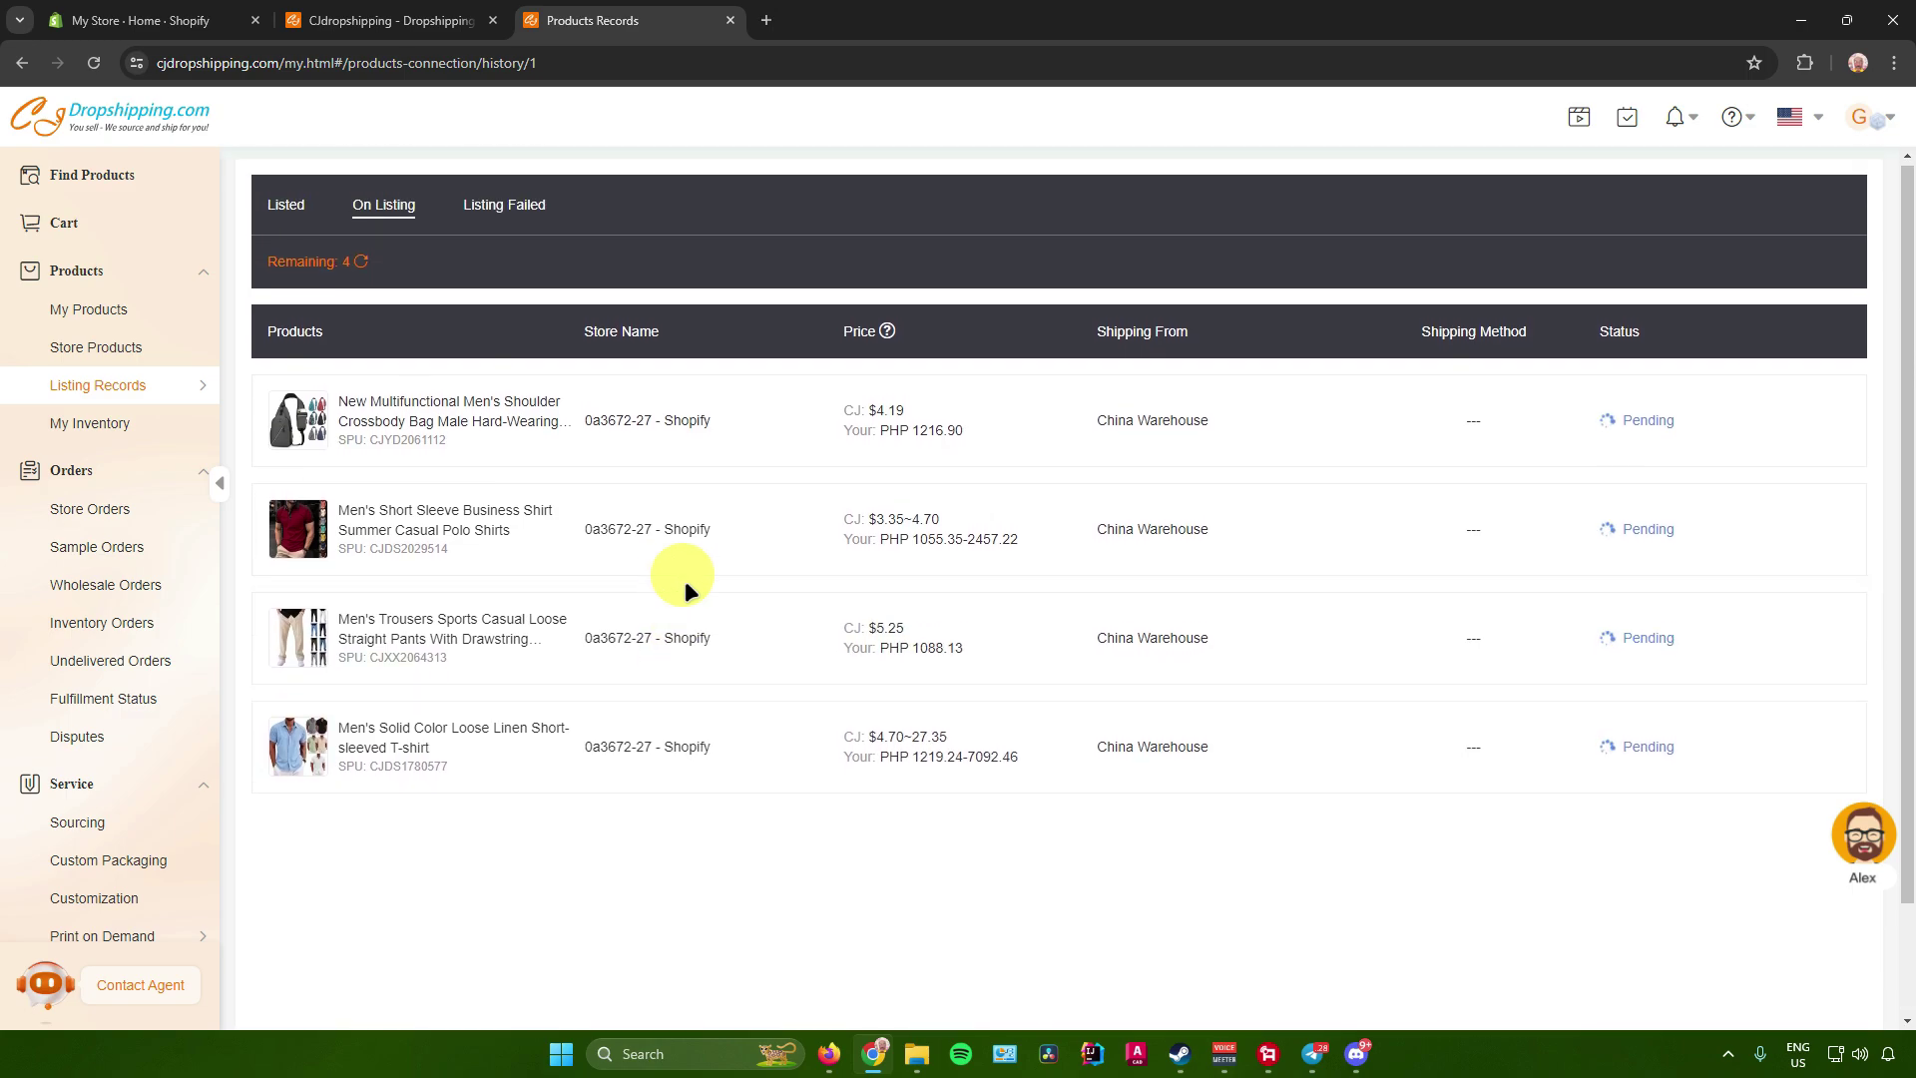
{"action": "scroll", "coordinate": [453, 536], "scroll_direction": "down", "scroll_amount": 1}
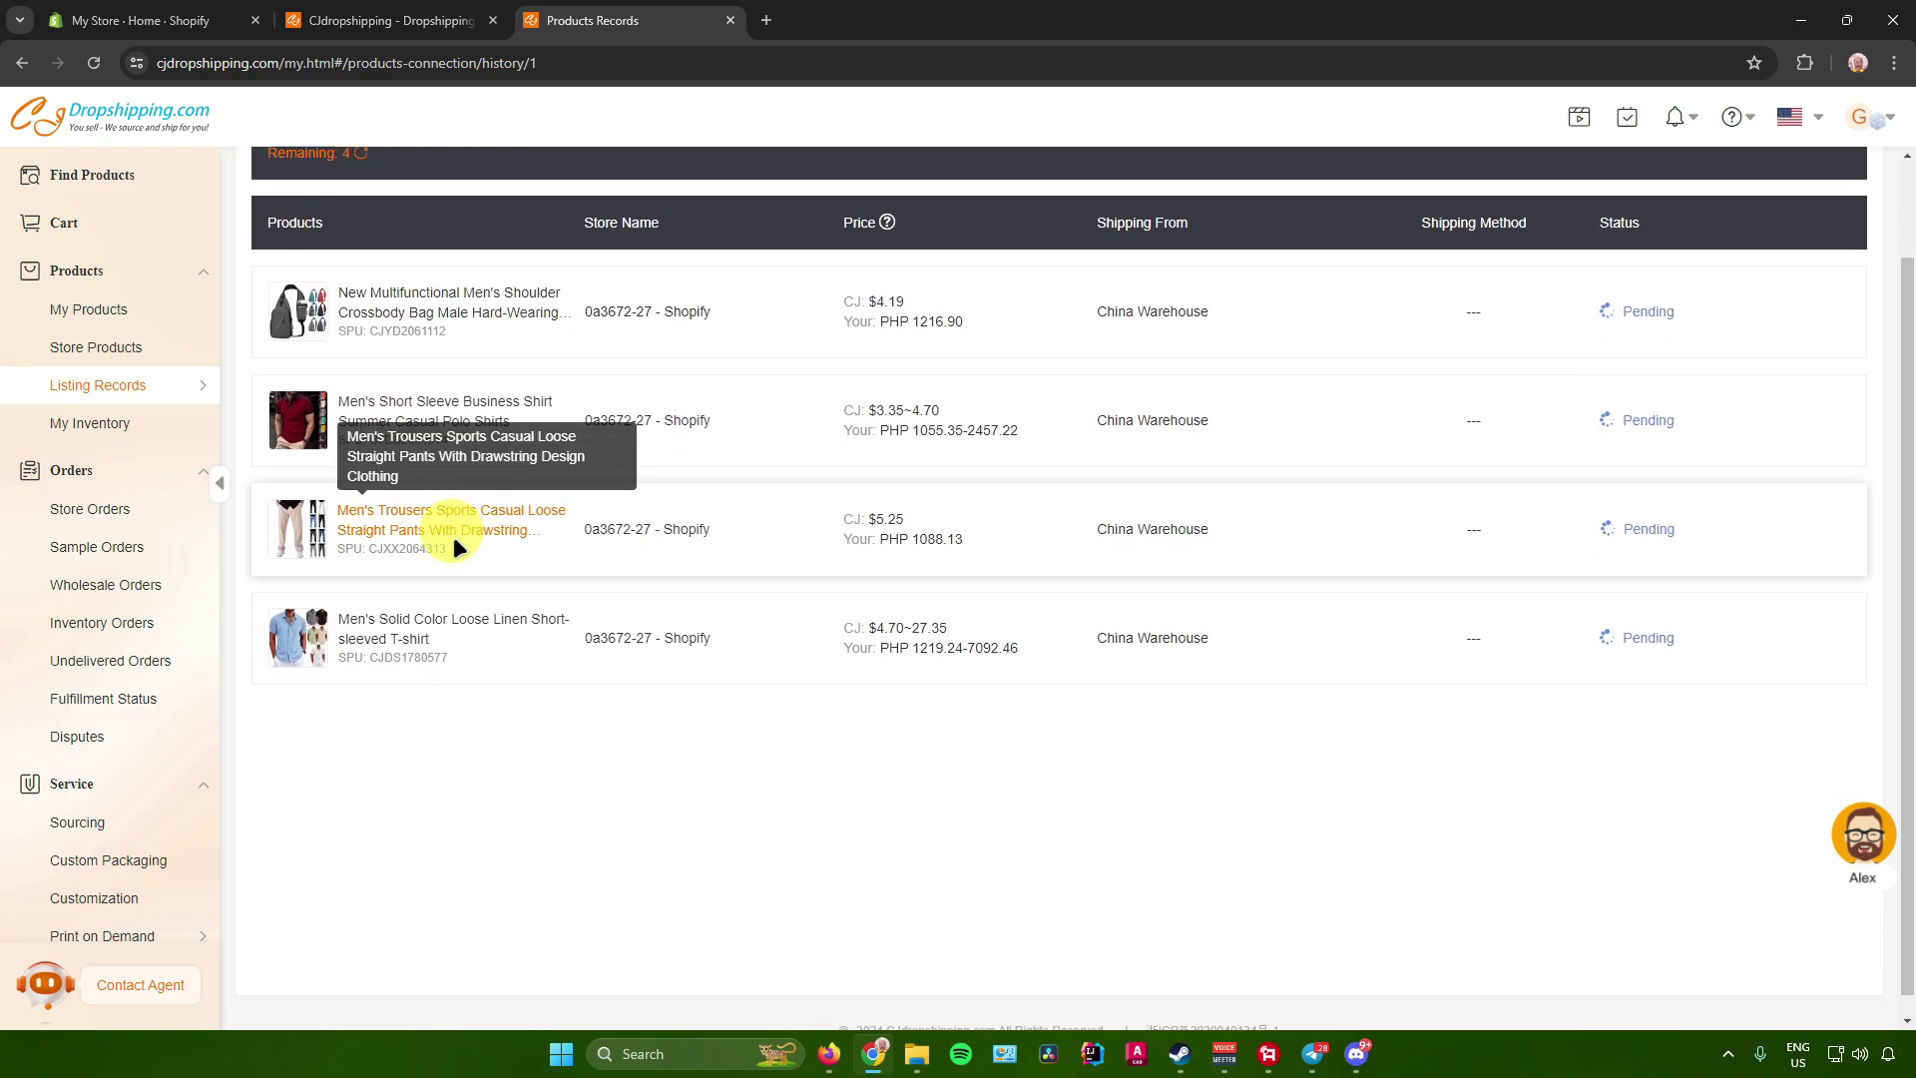
{"action": "scroll", "coordinate": [441, 530], "scroll_direction": "up", "scroll_amount": 1}
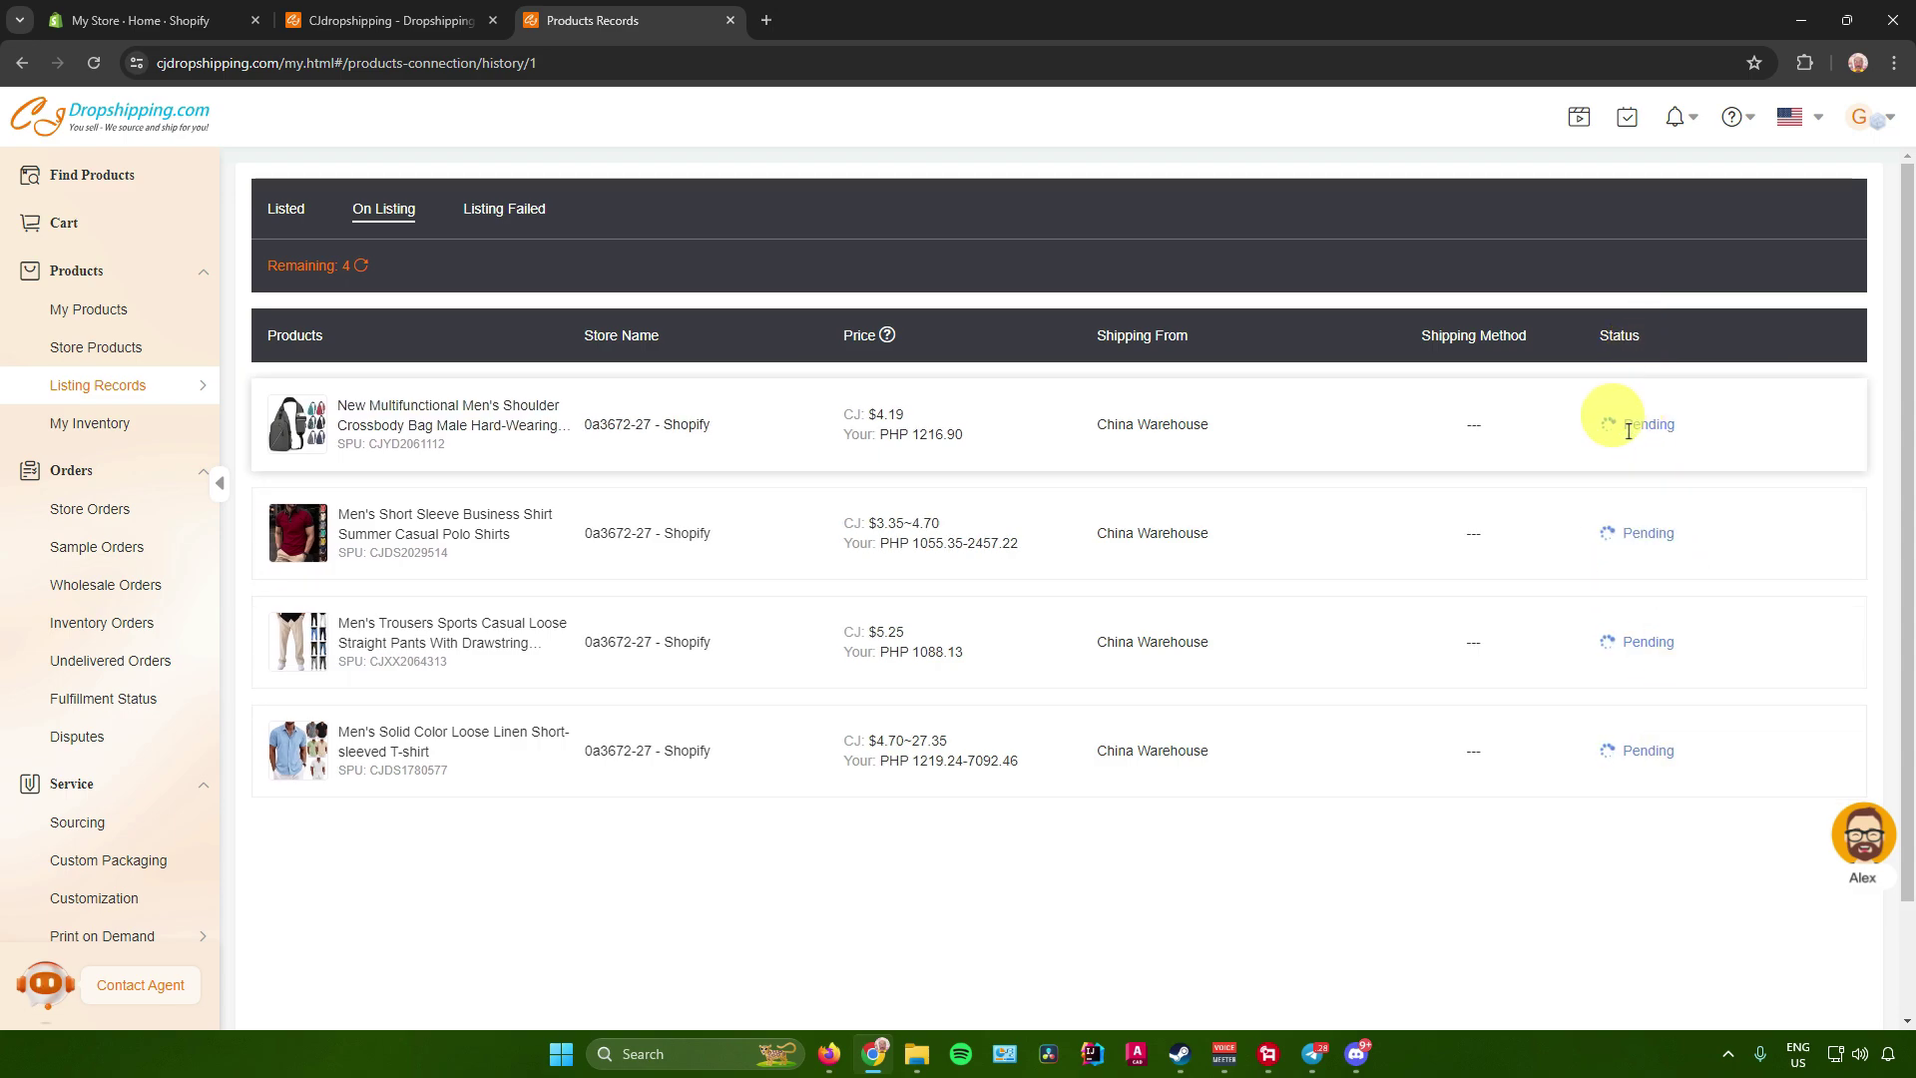
Switch to the Shopify admin and open the linen T-shirt from the Products list
{"action": "left_click", "coordinate": [130, 20]}
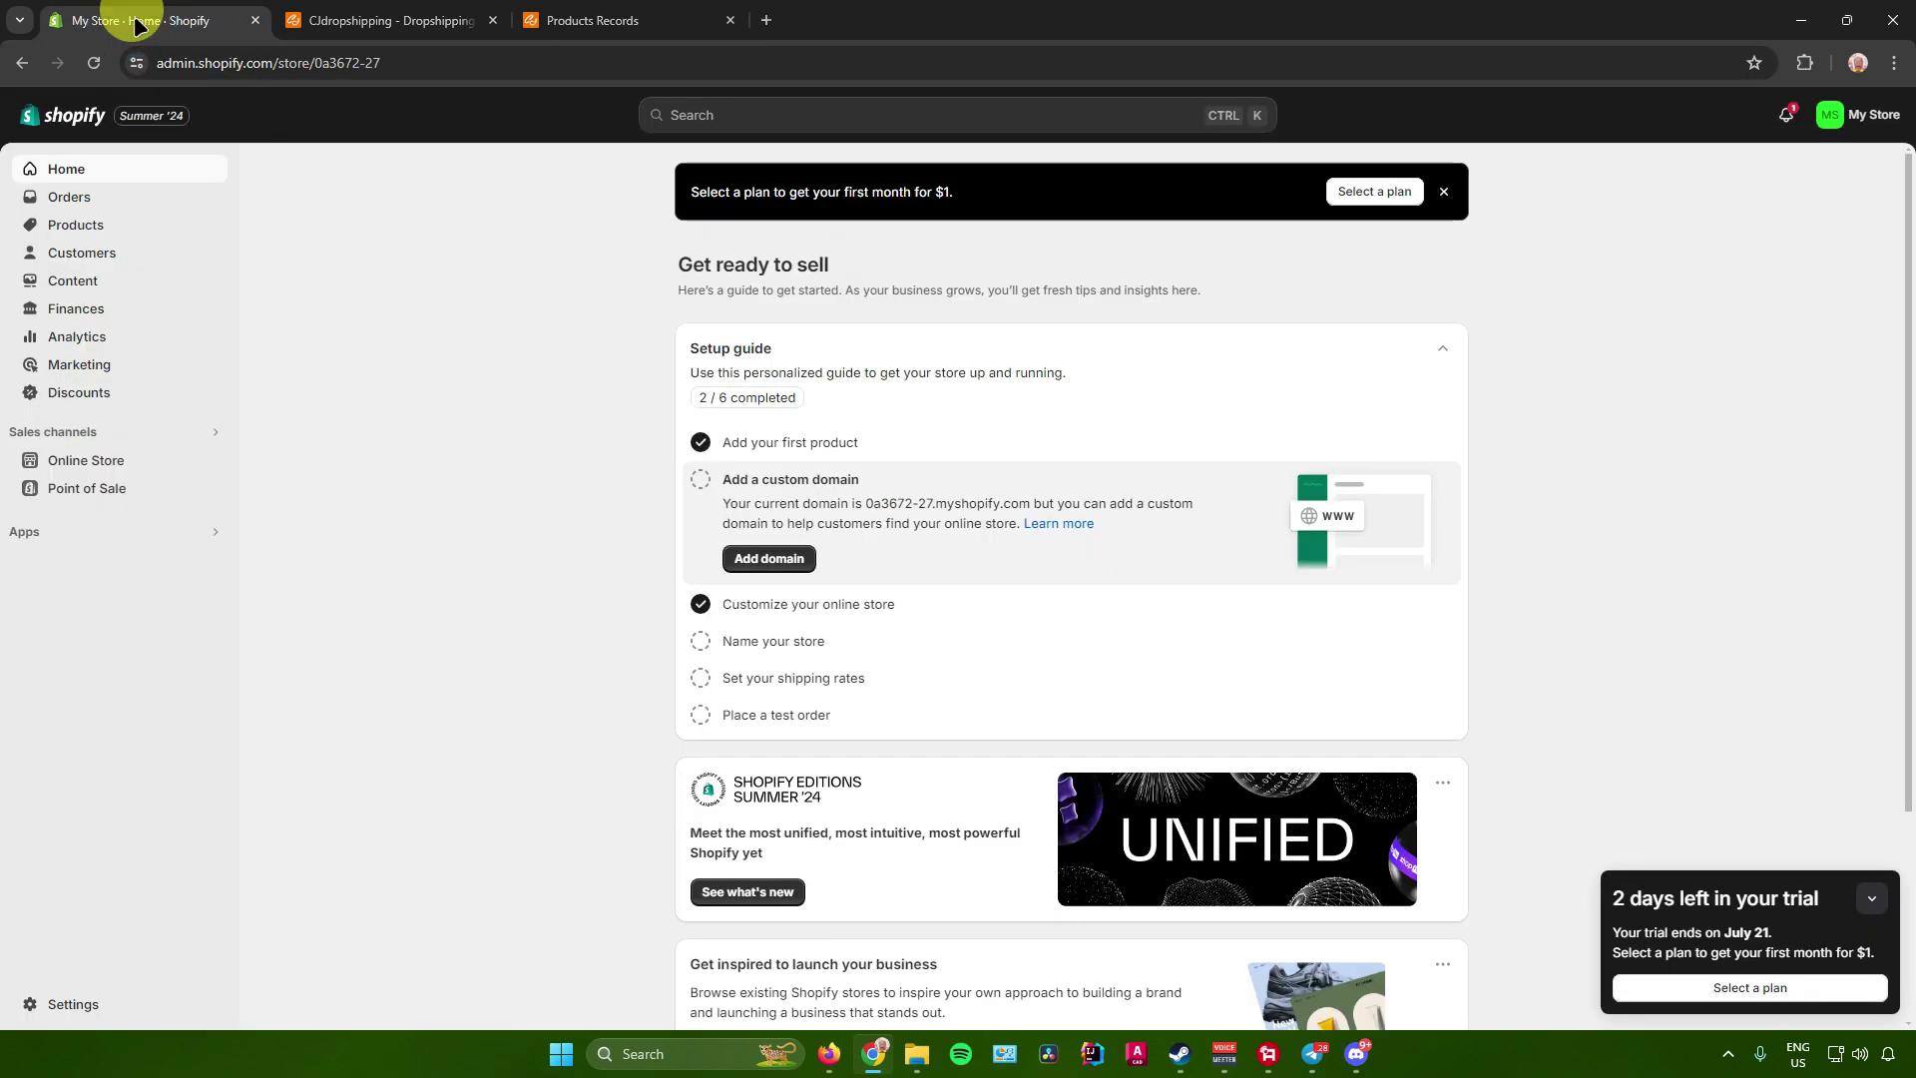
{"action": "left_click", "coordinate": [108, 225]}
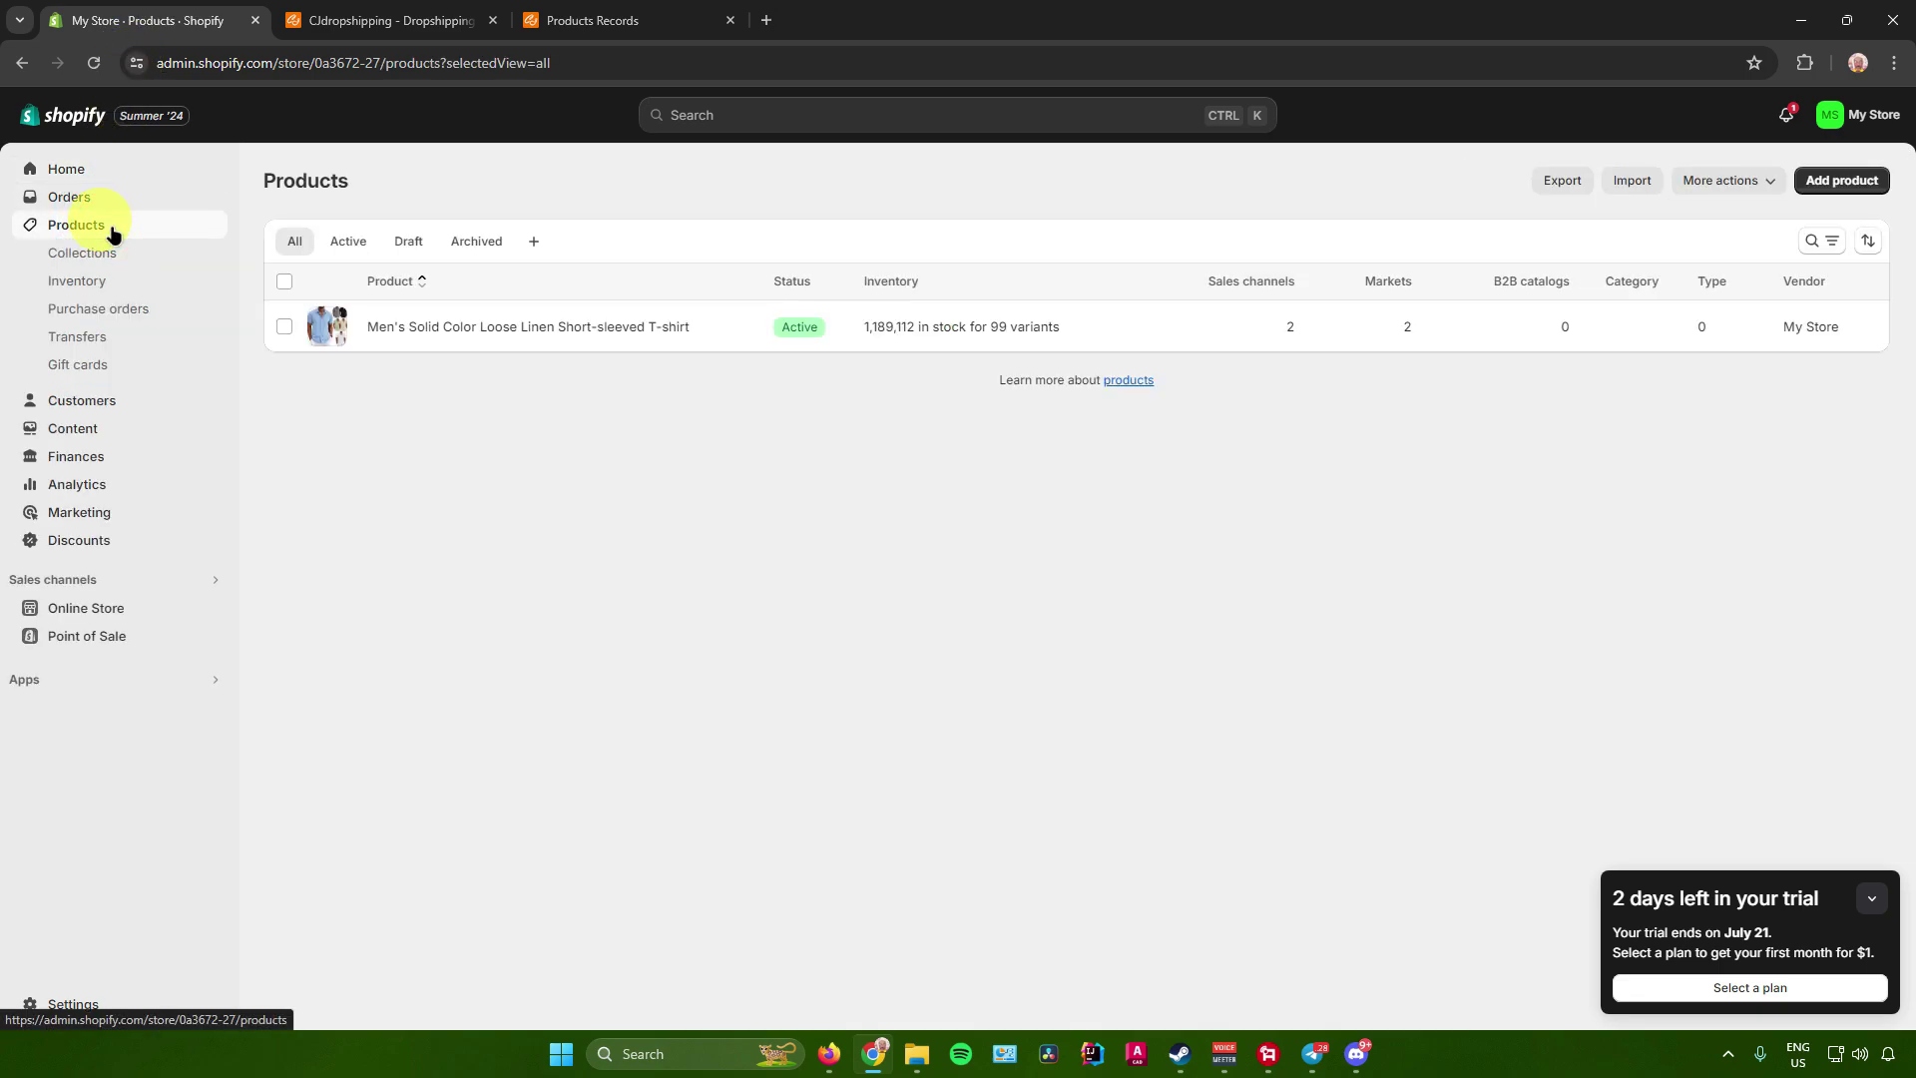
{"action": "left_click", "coordinate": [640, 327]}
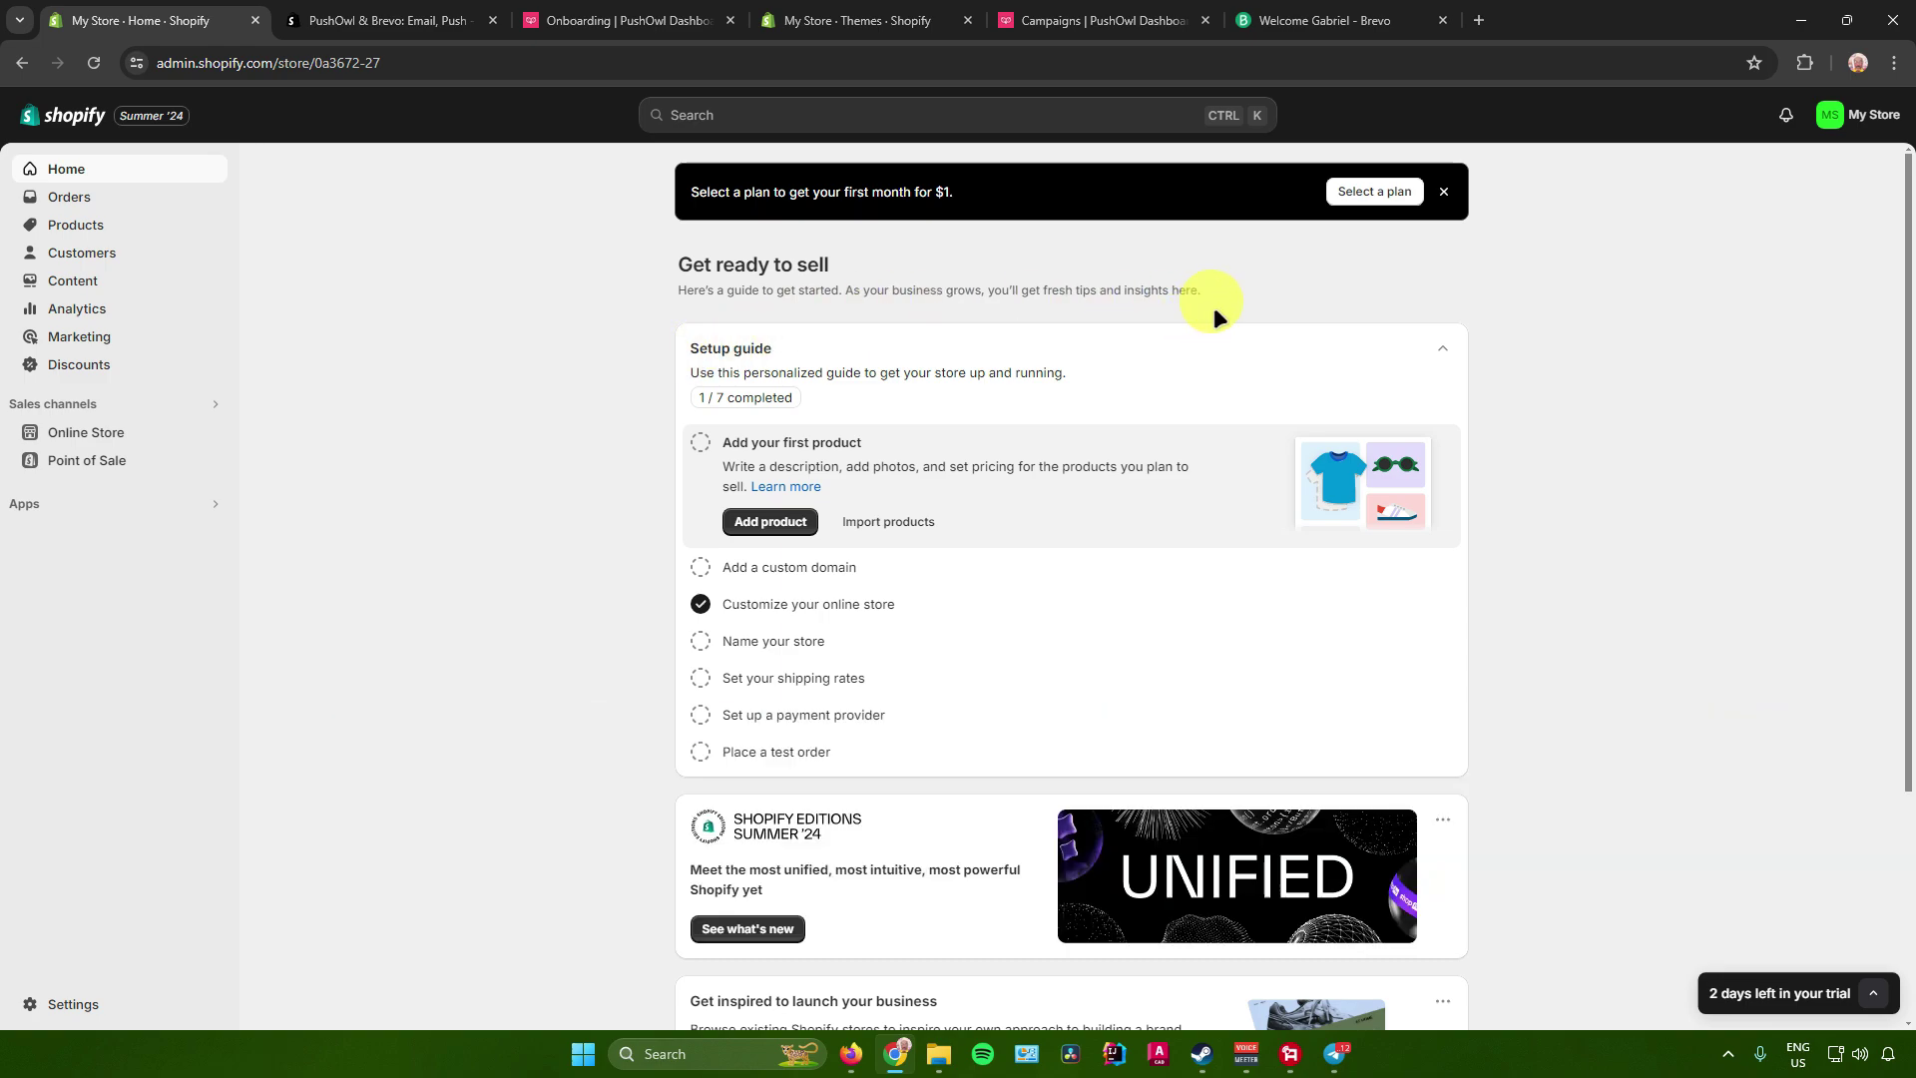
View the available Shopify subscription plans
{"action": "left_click", "coordinate": [1358, 194]}
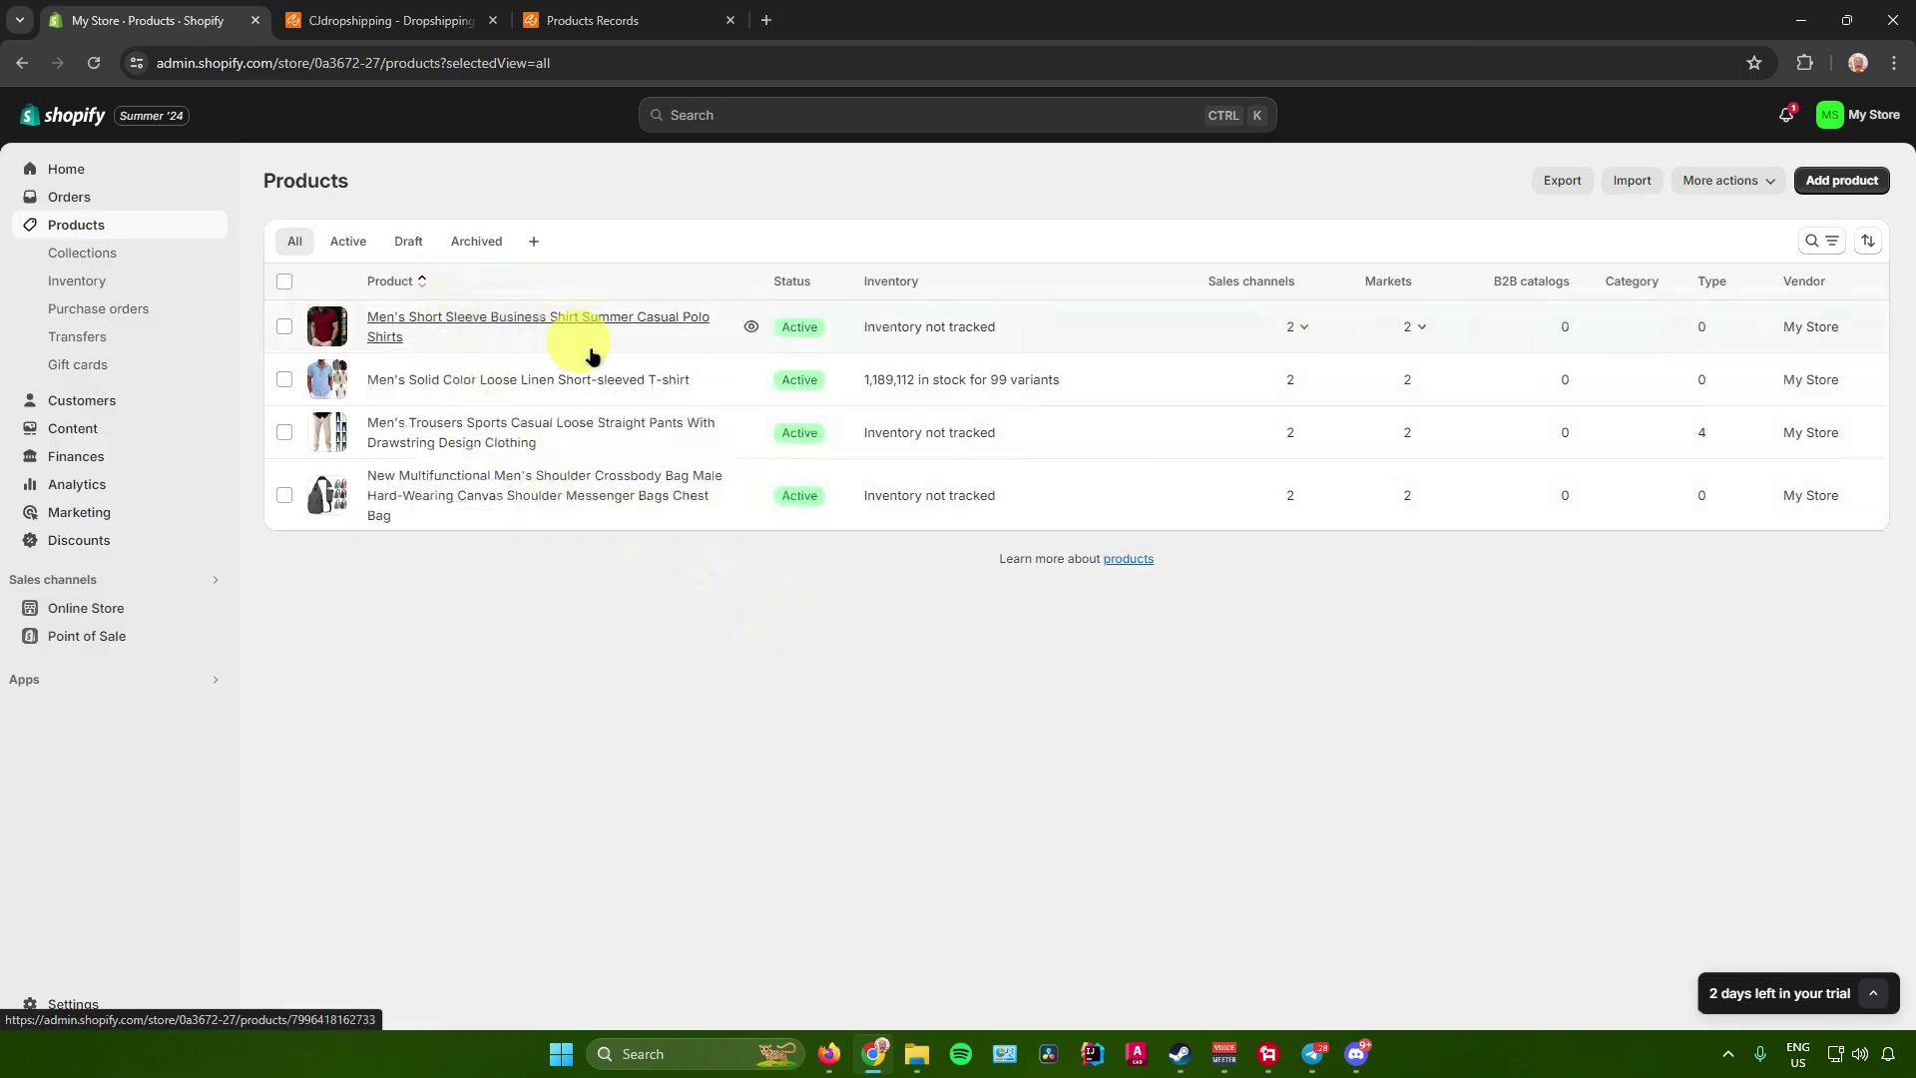
Check the cjdropshipping location in the empty Orders list, then return to the admin home
{"action": "left_click", "coordinate": [117, 198]}
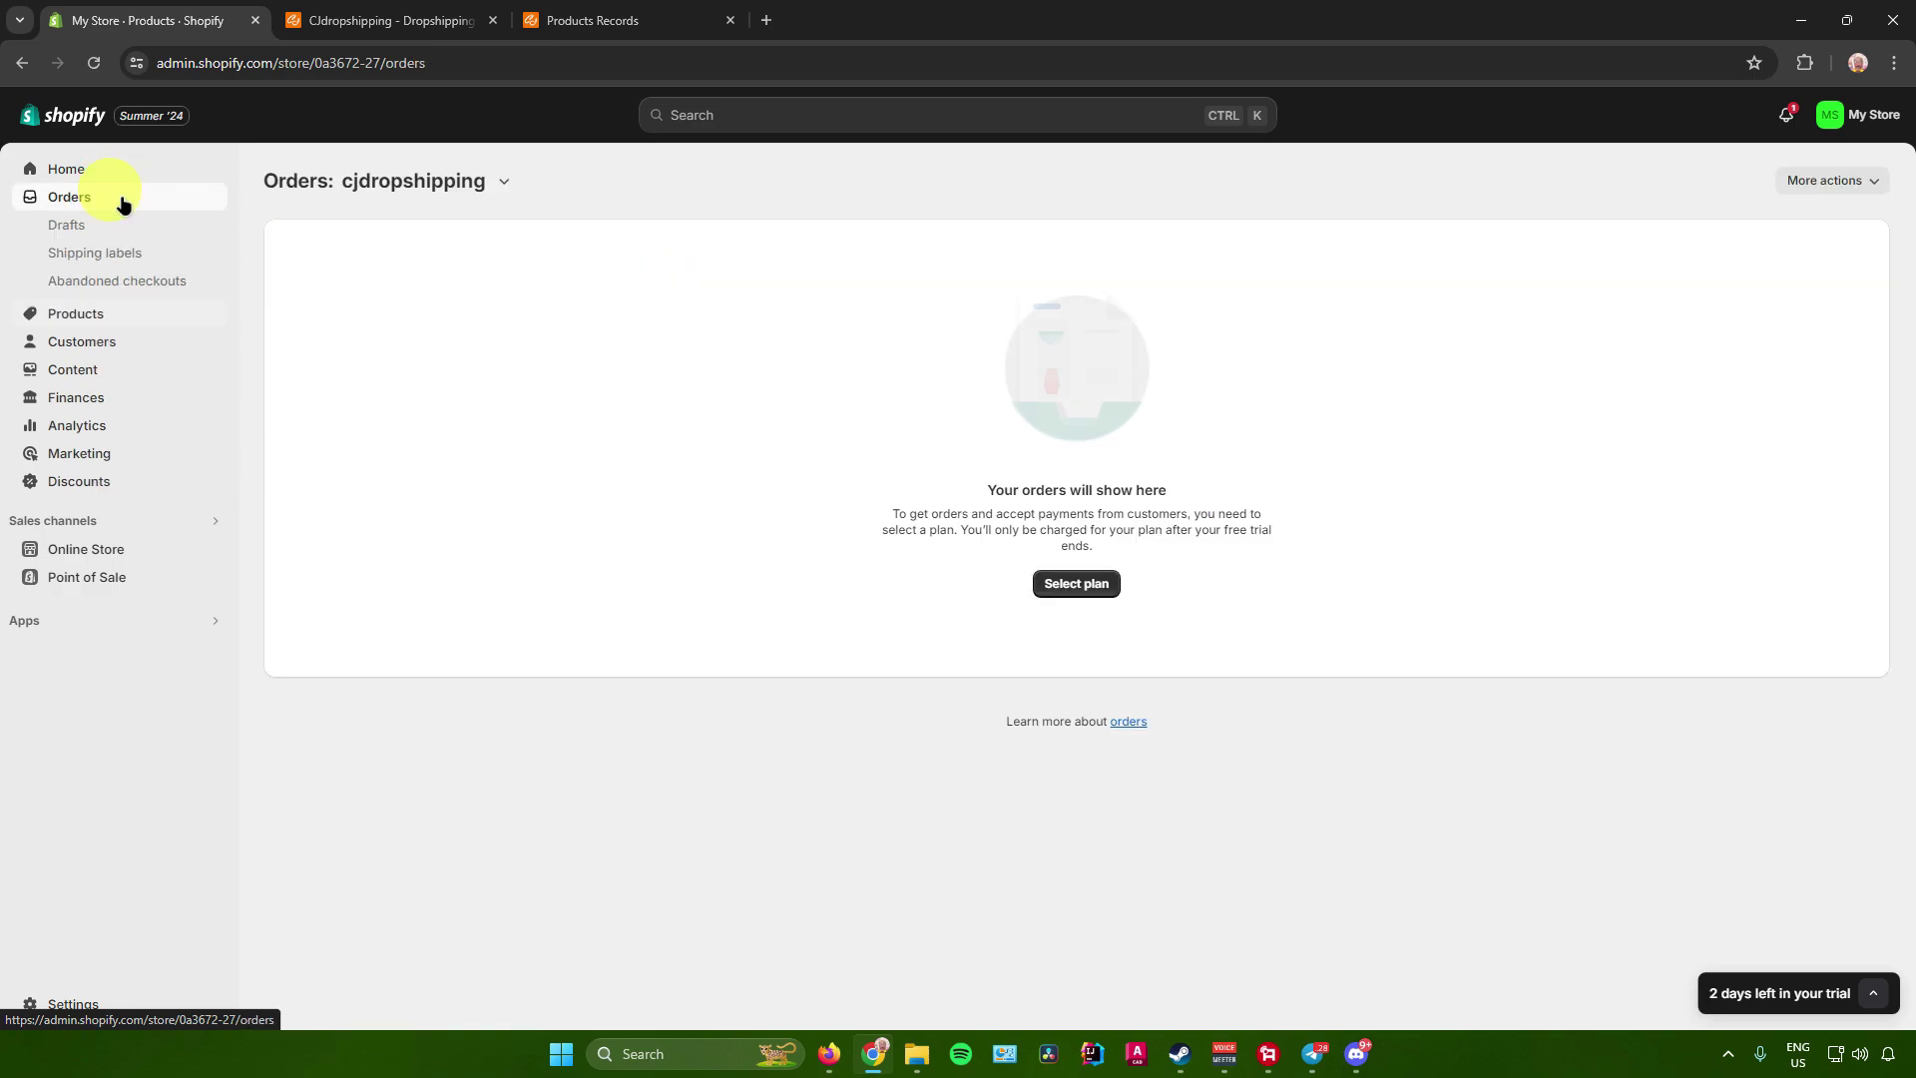
{"action": "left_click", "coordinate": [414, 181]}
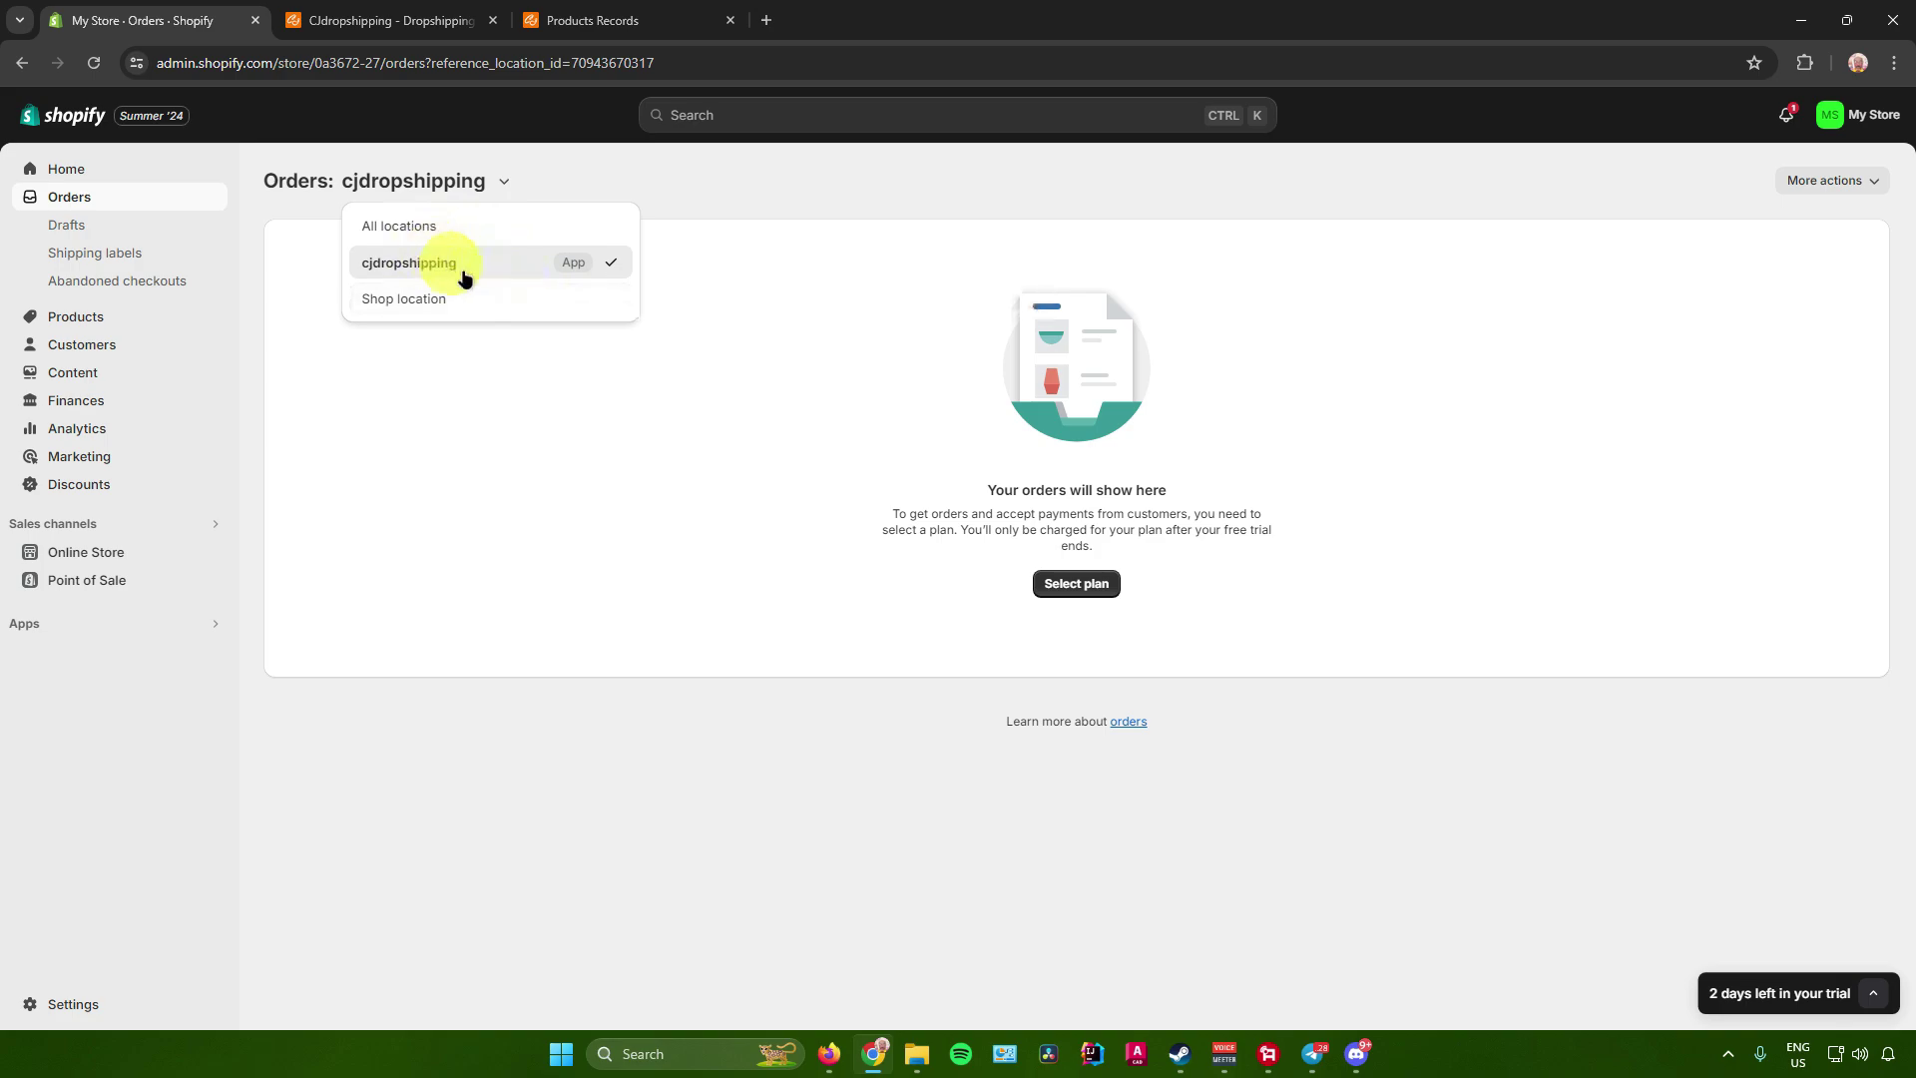
{"action": "left_click", "coordinate": [571, 196]}
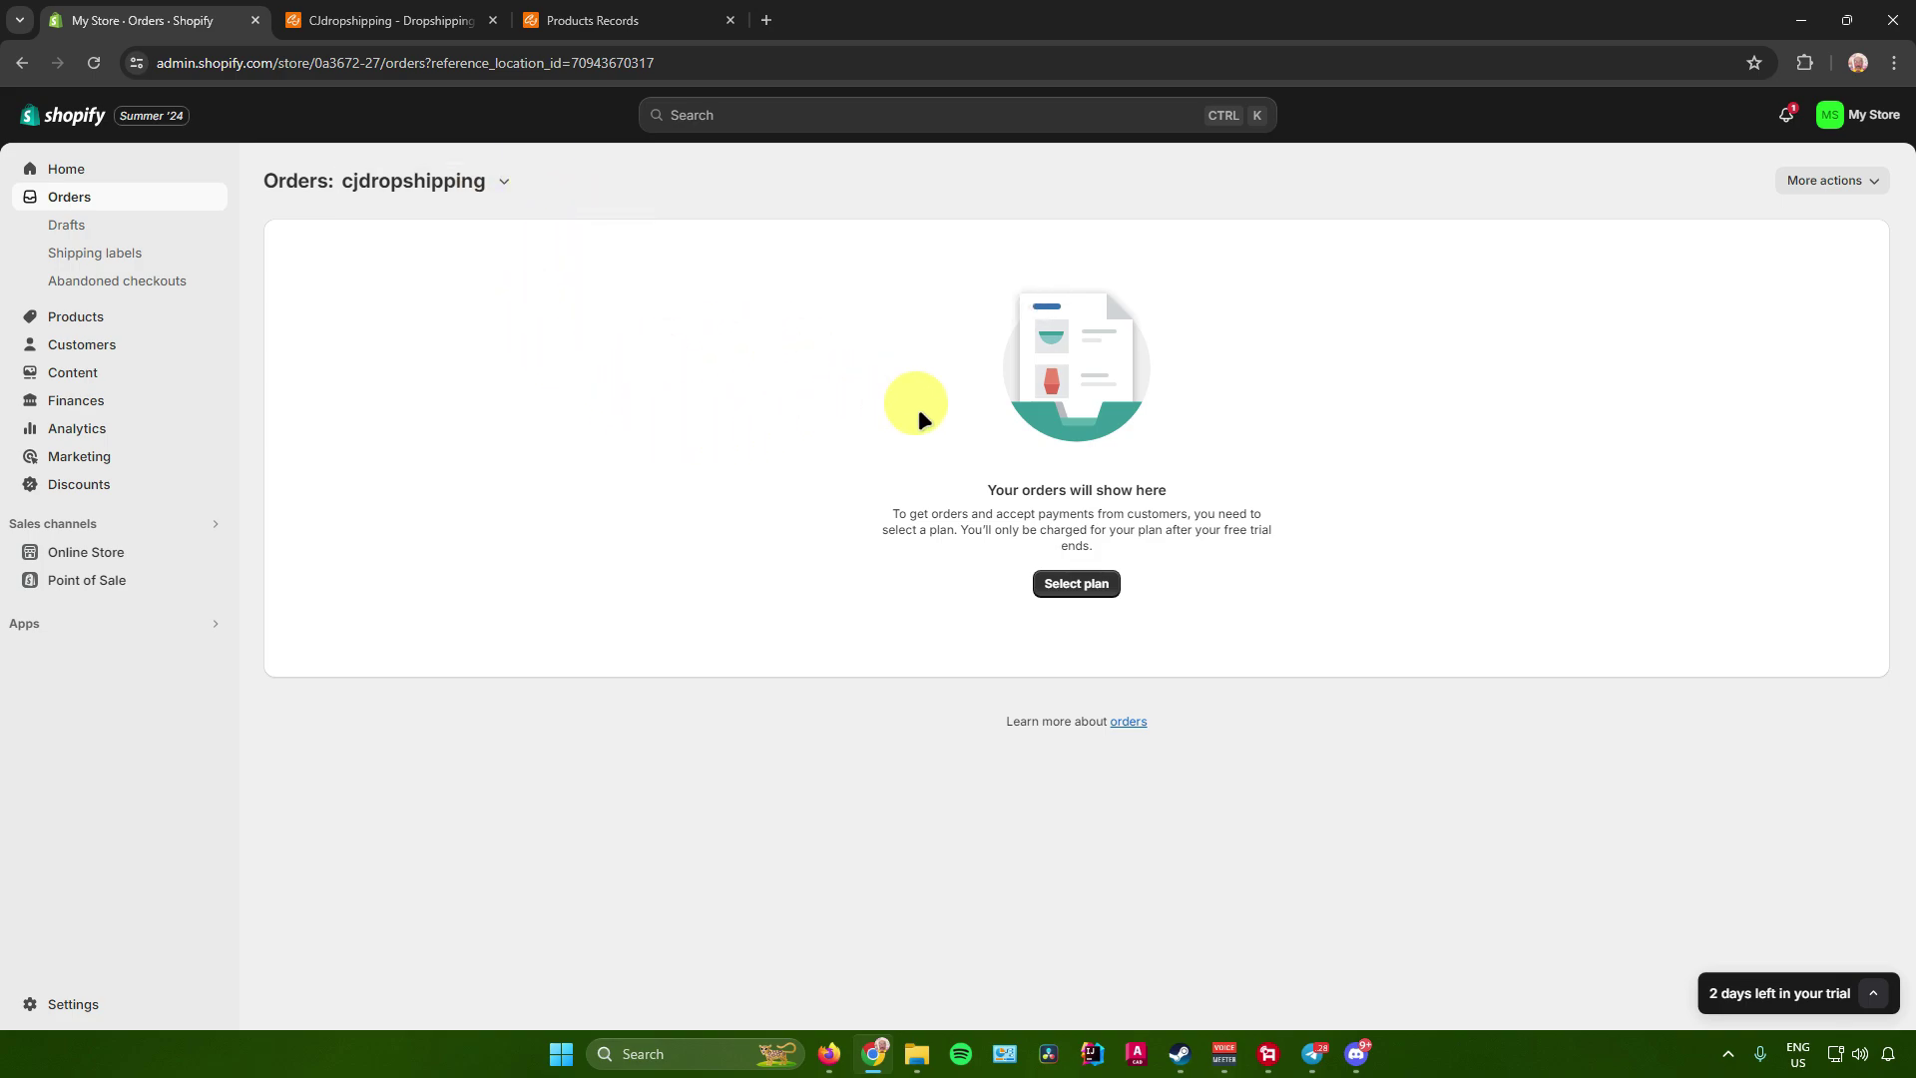
{"action": "left_click", "coordinate": [141, 171]}
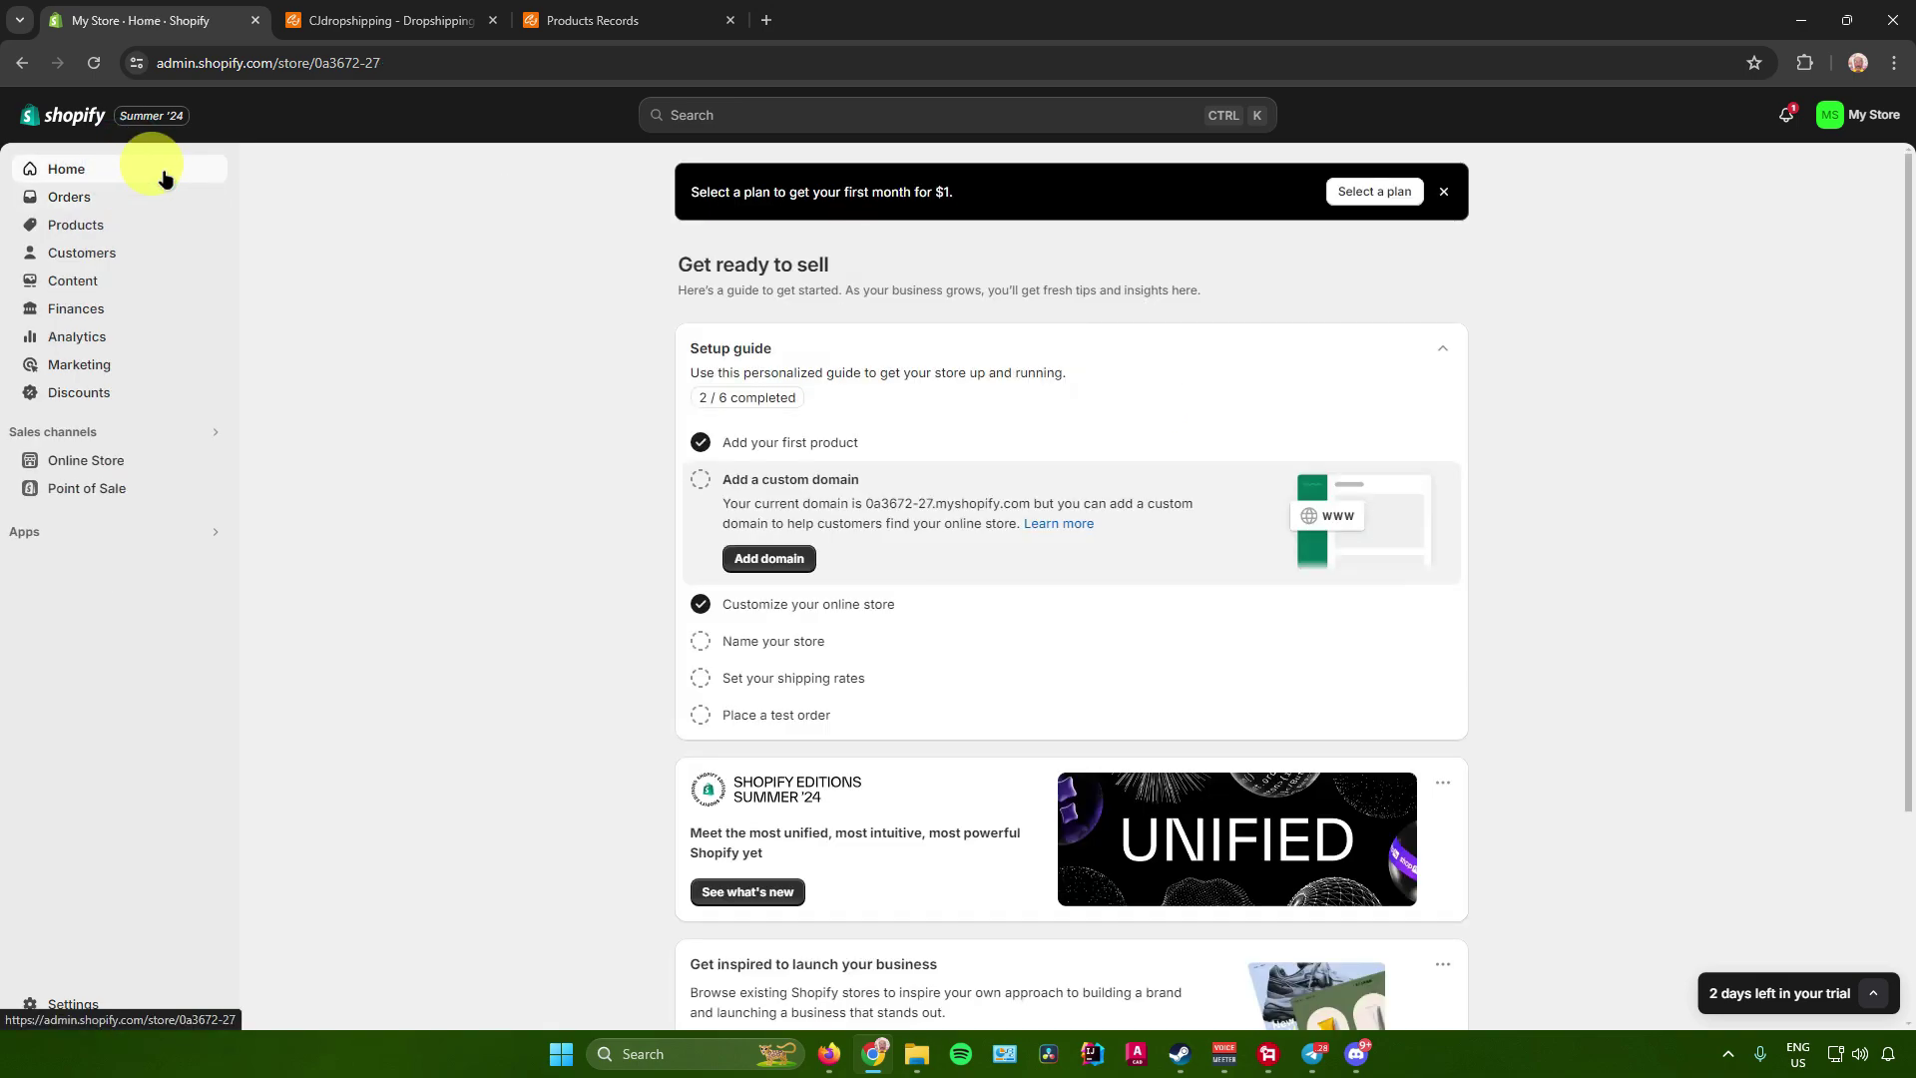
{"action": "left_click", "coordinate": [412, 18]}
Go to My Products > Store Products and open the linen T-shirt's CJ Fulfillment settings
{"action": "left_click", "coordinate": [613, 20]}
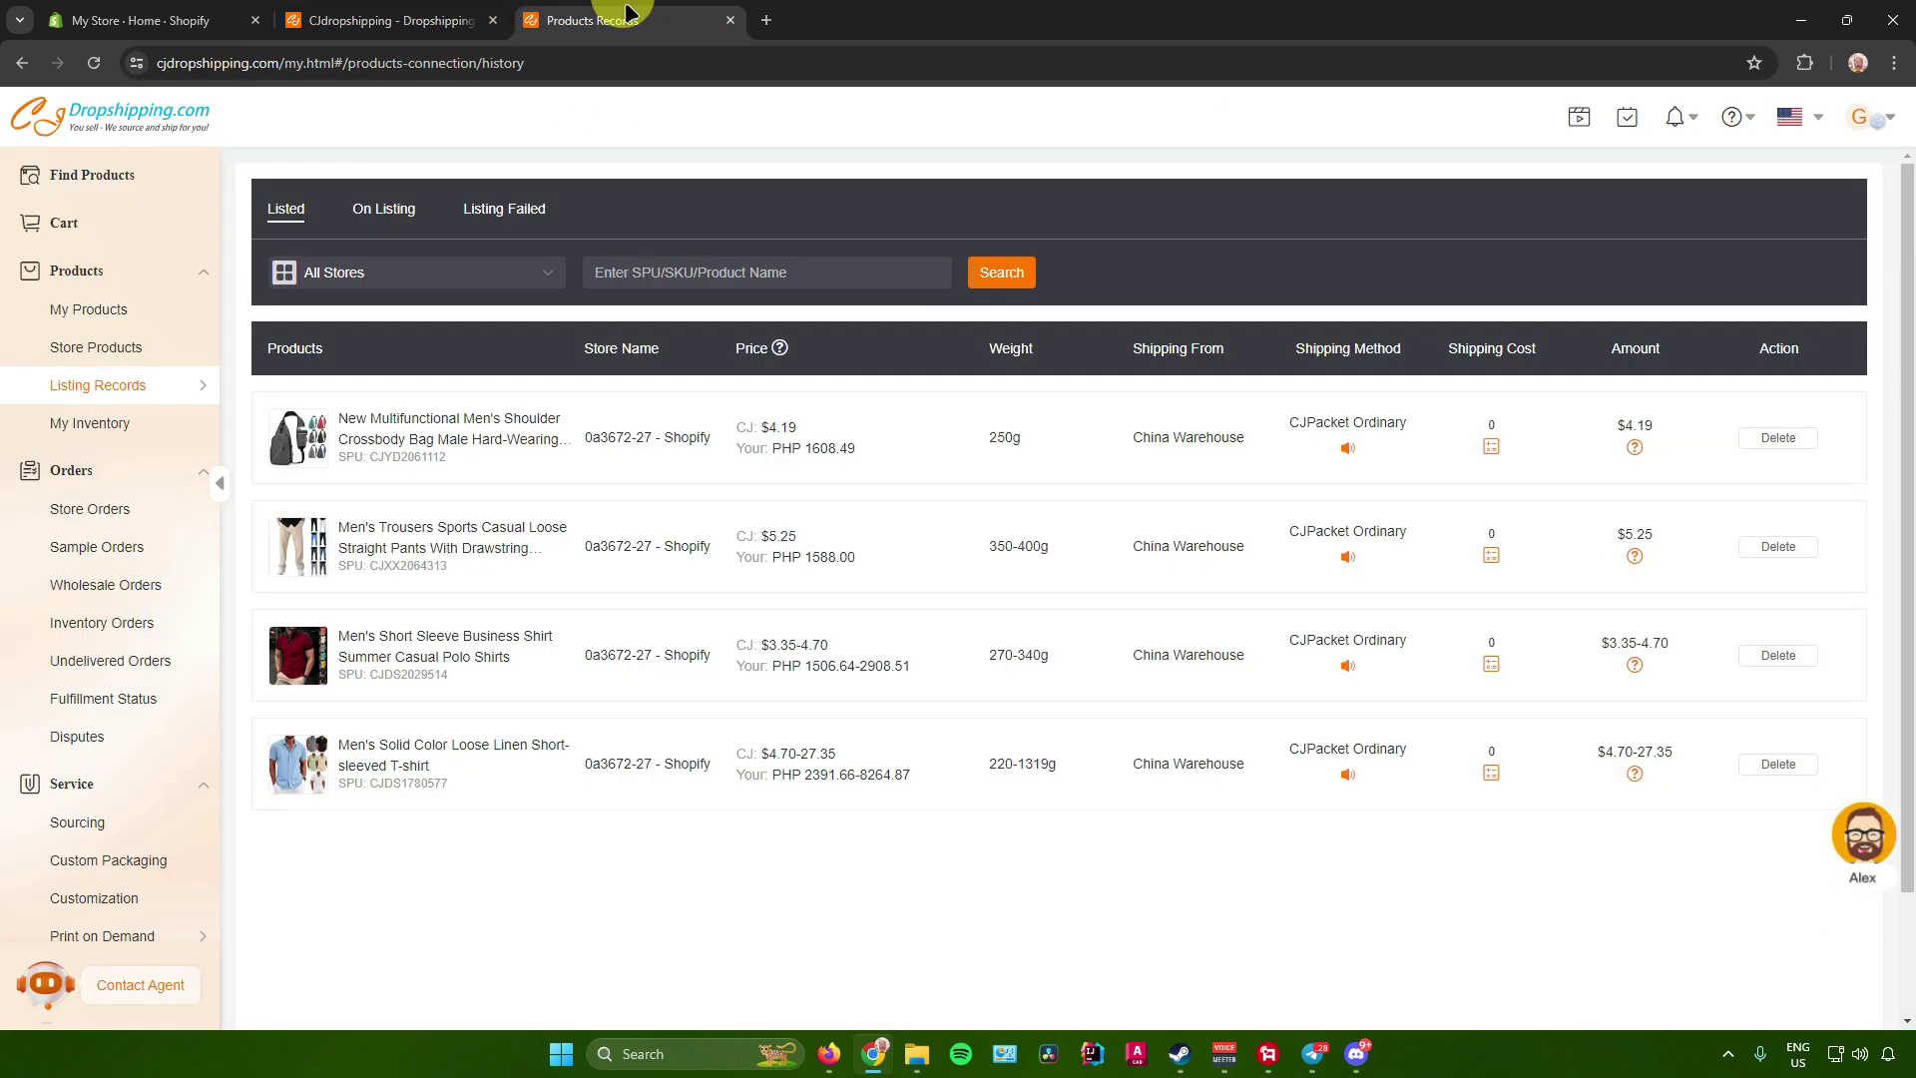
{"action": "left_click", "coordinate": [89, 310]}
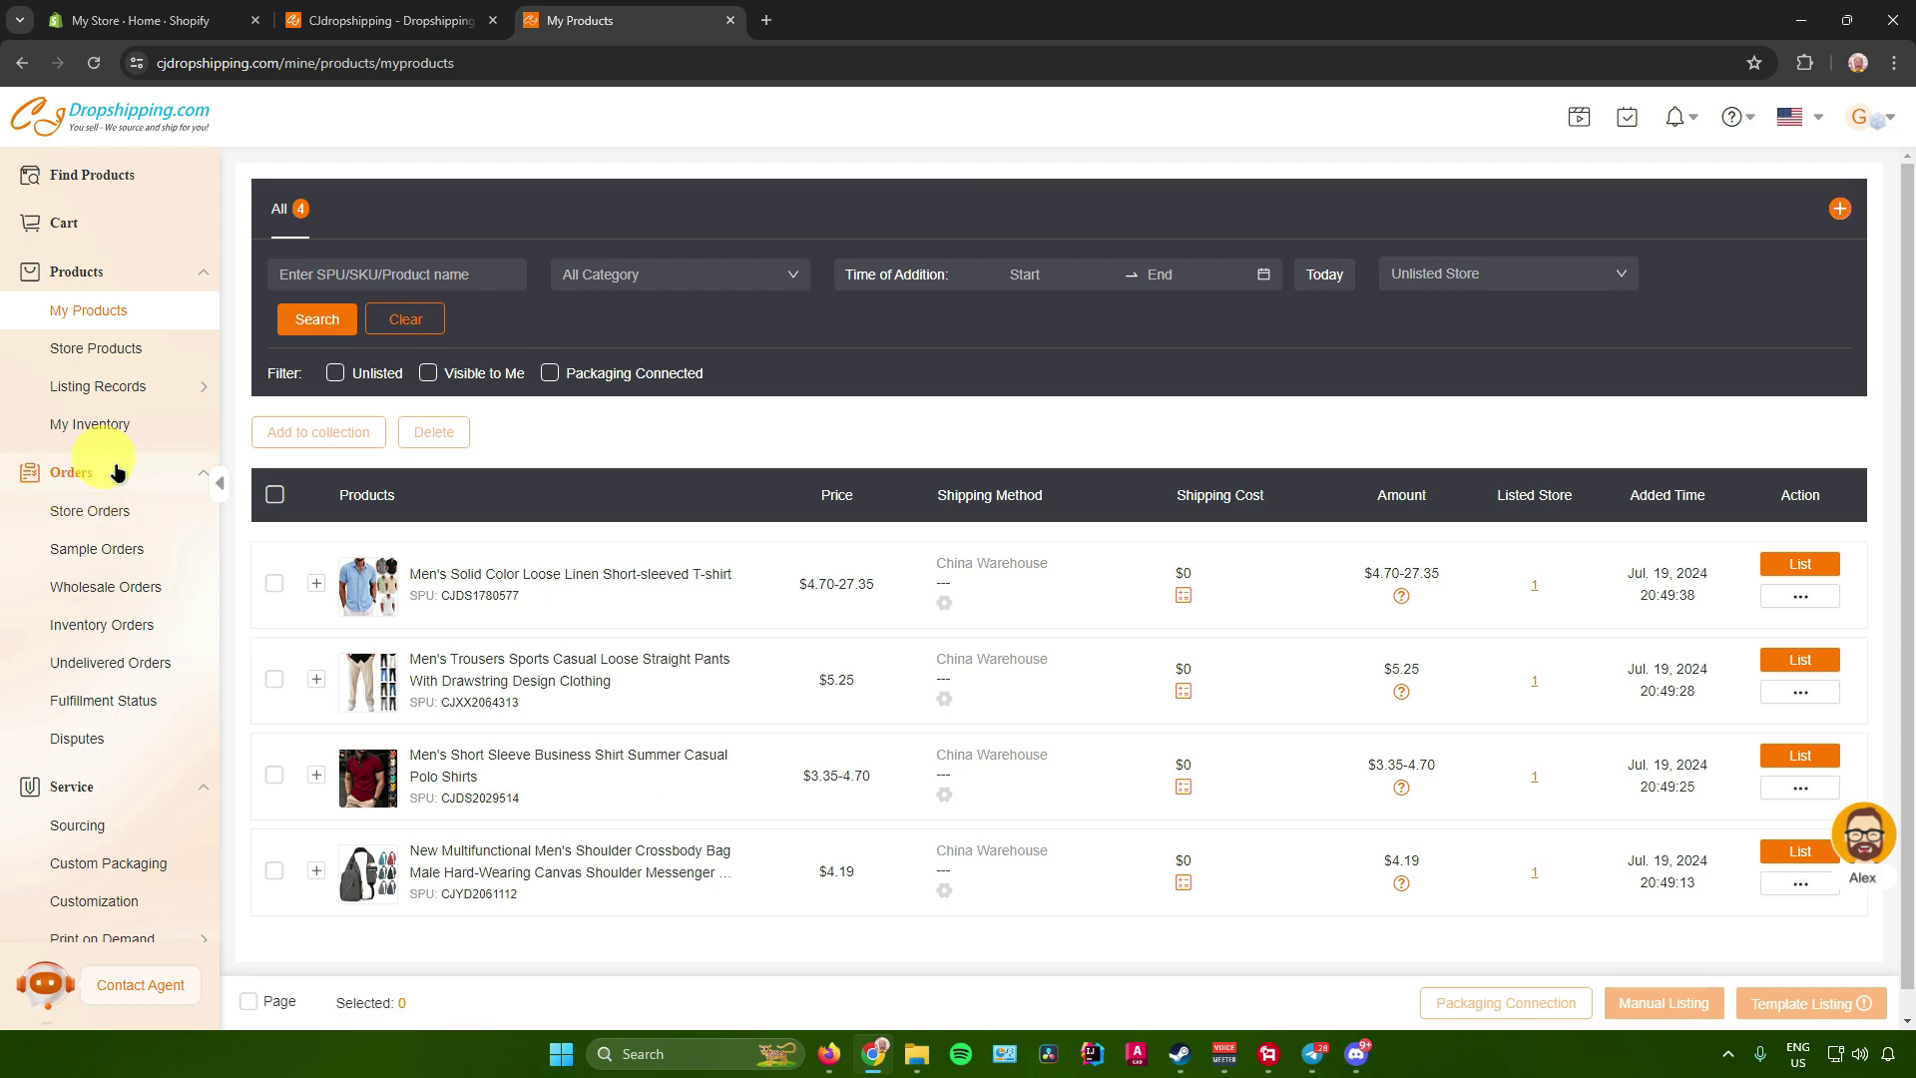
{"action": "left_click", "coordinate": [98, 349]}
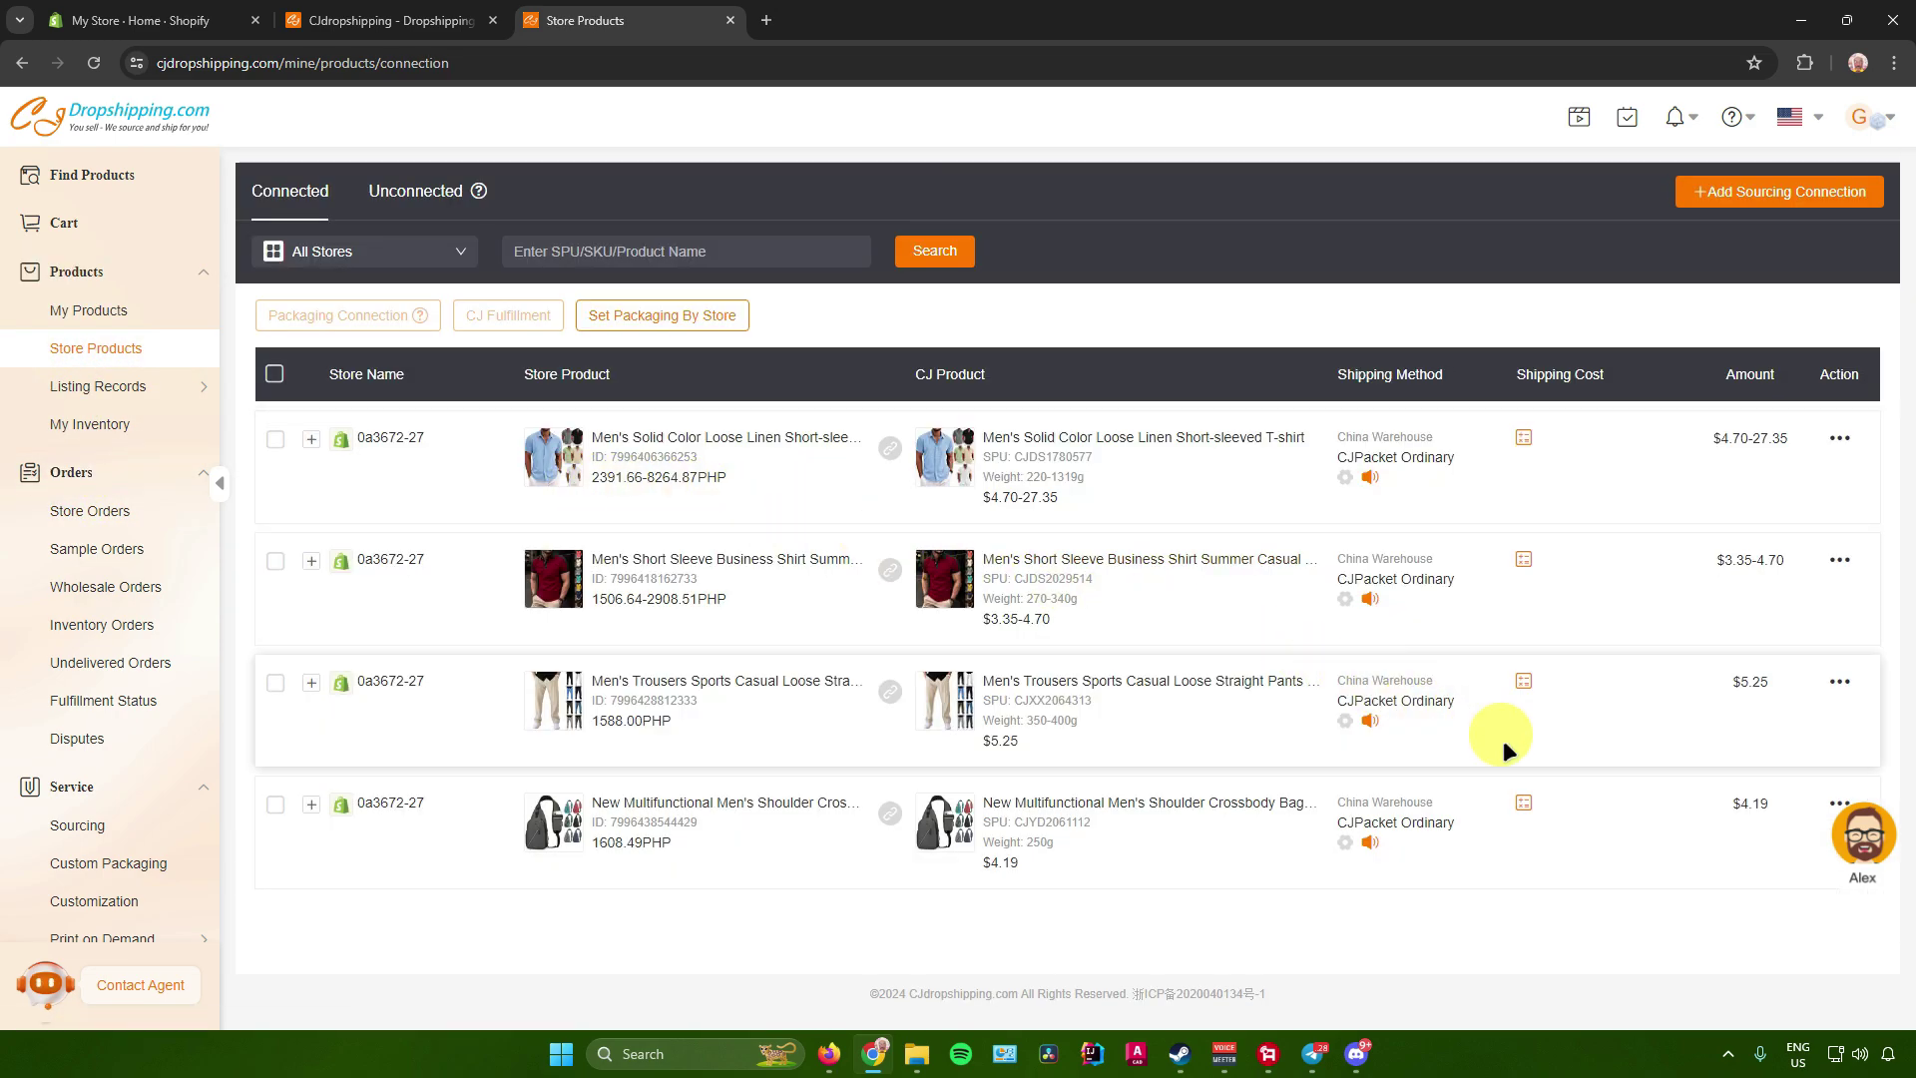
{"action": "mouse_move", "coordinate": [1839, 440]}
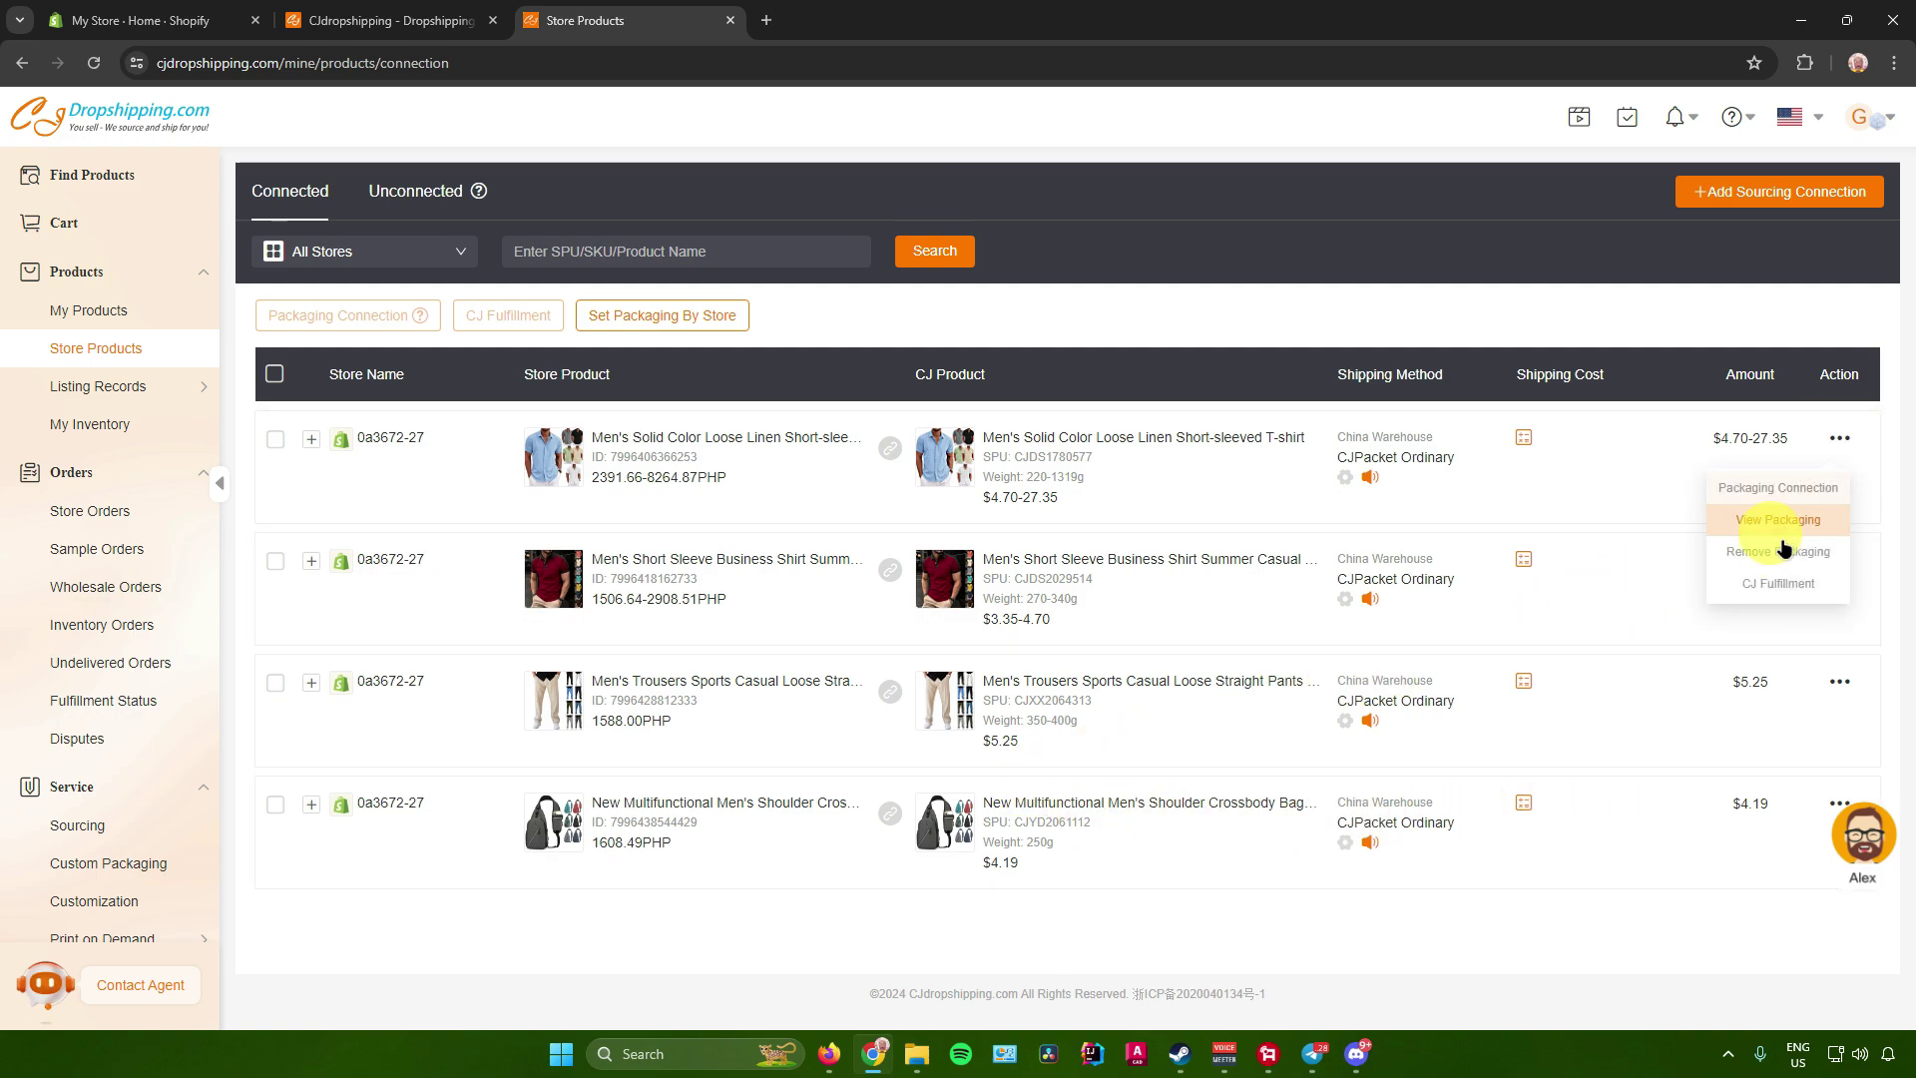
{"action": "left_click", "coordinate": [1784, 583]}
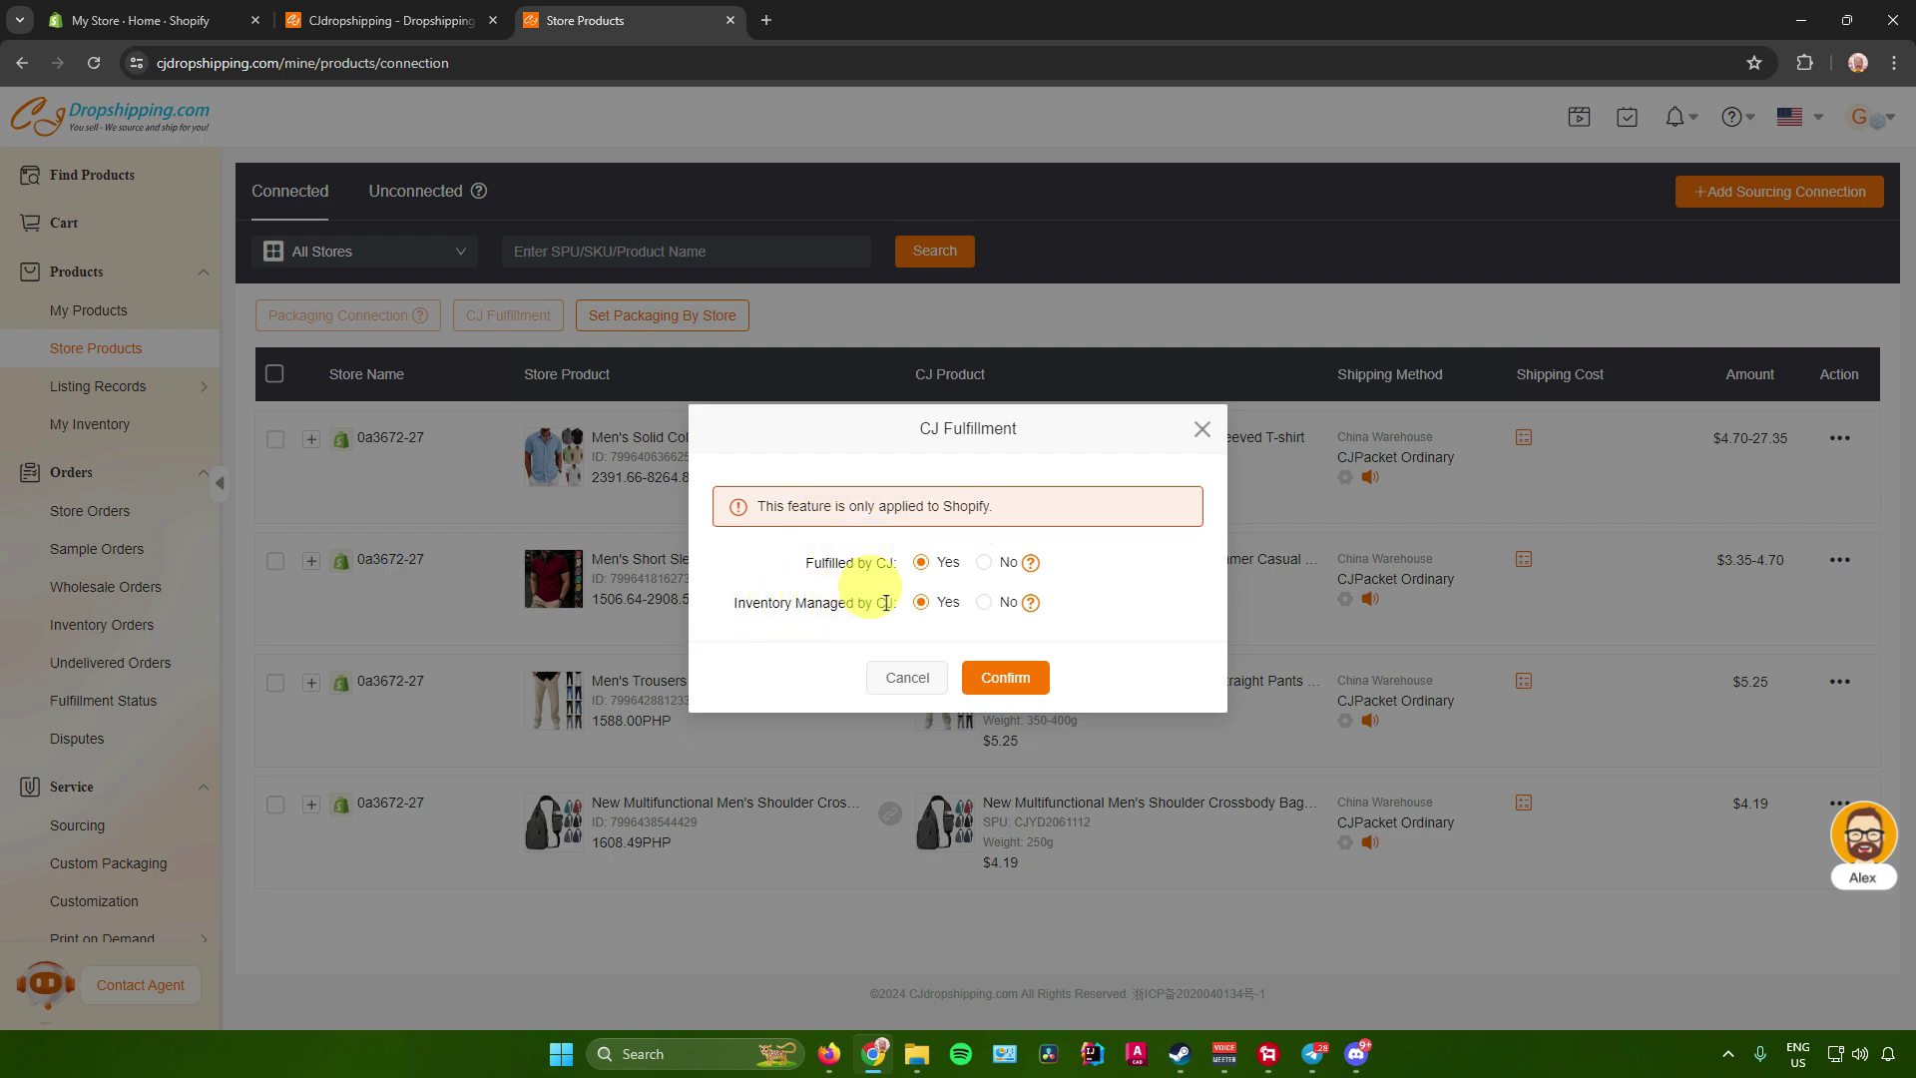
Confirm CJ fulfillment for the linen T-shirt, then set the business shirt's Fulfilled by CJ to Yes
{"action": "left_click", "coordinate": [1023, 677]}
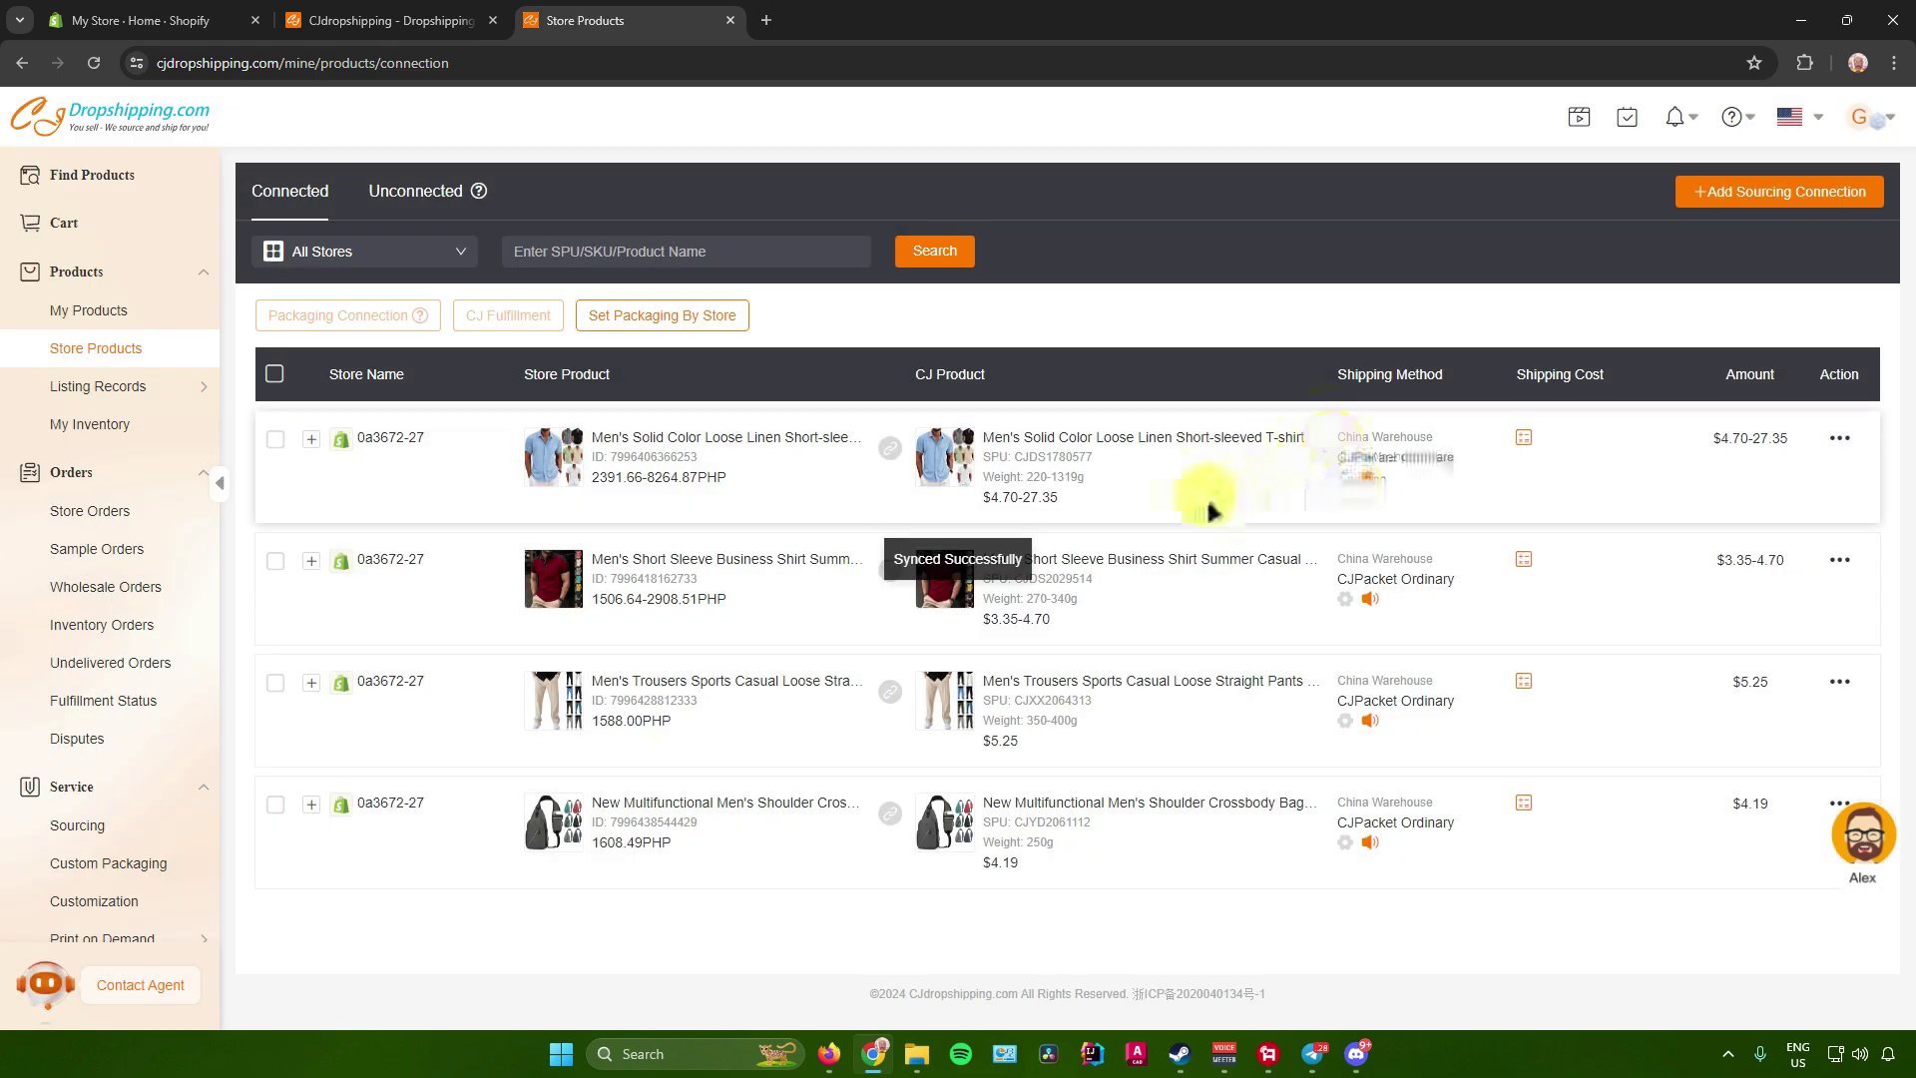
{"action": "left_click", "coordinate": [1838, 559]}
{"action": "left_click", "coordinate": [1796, 707]}
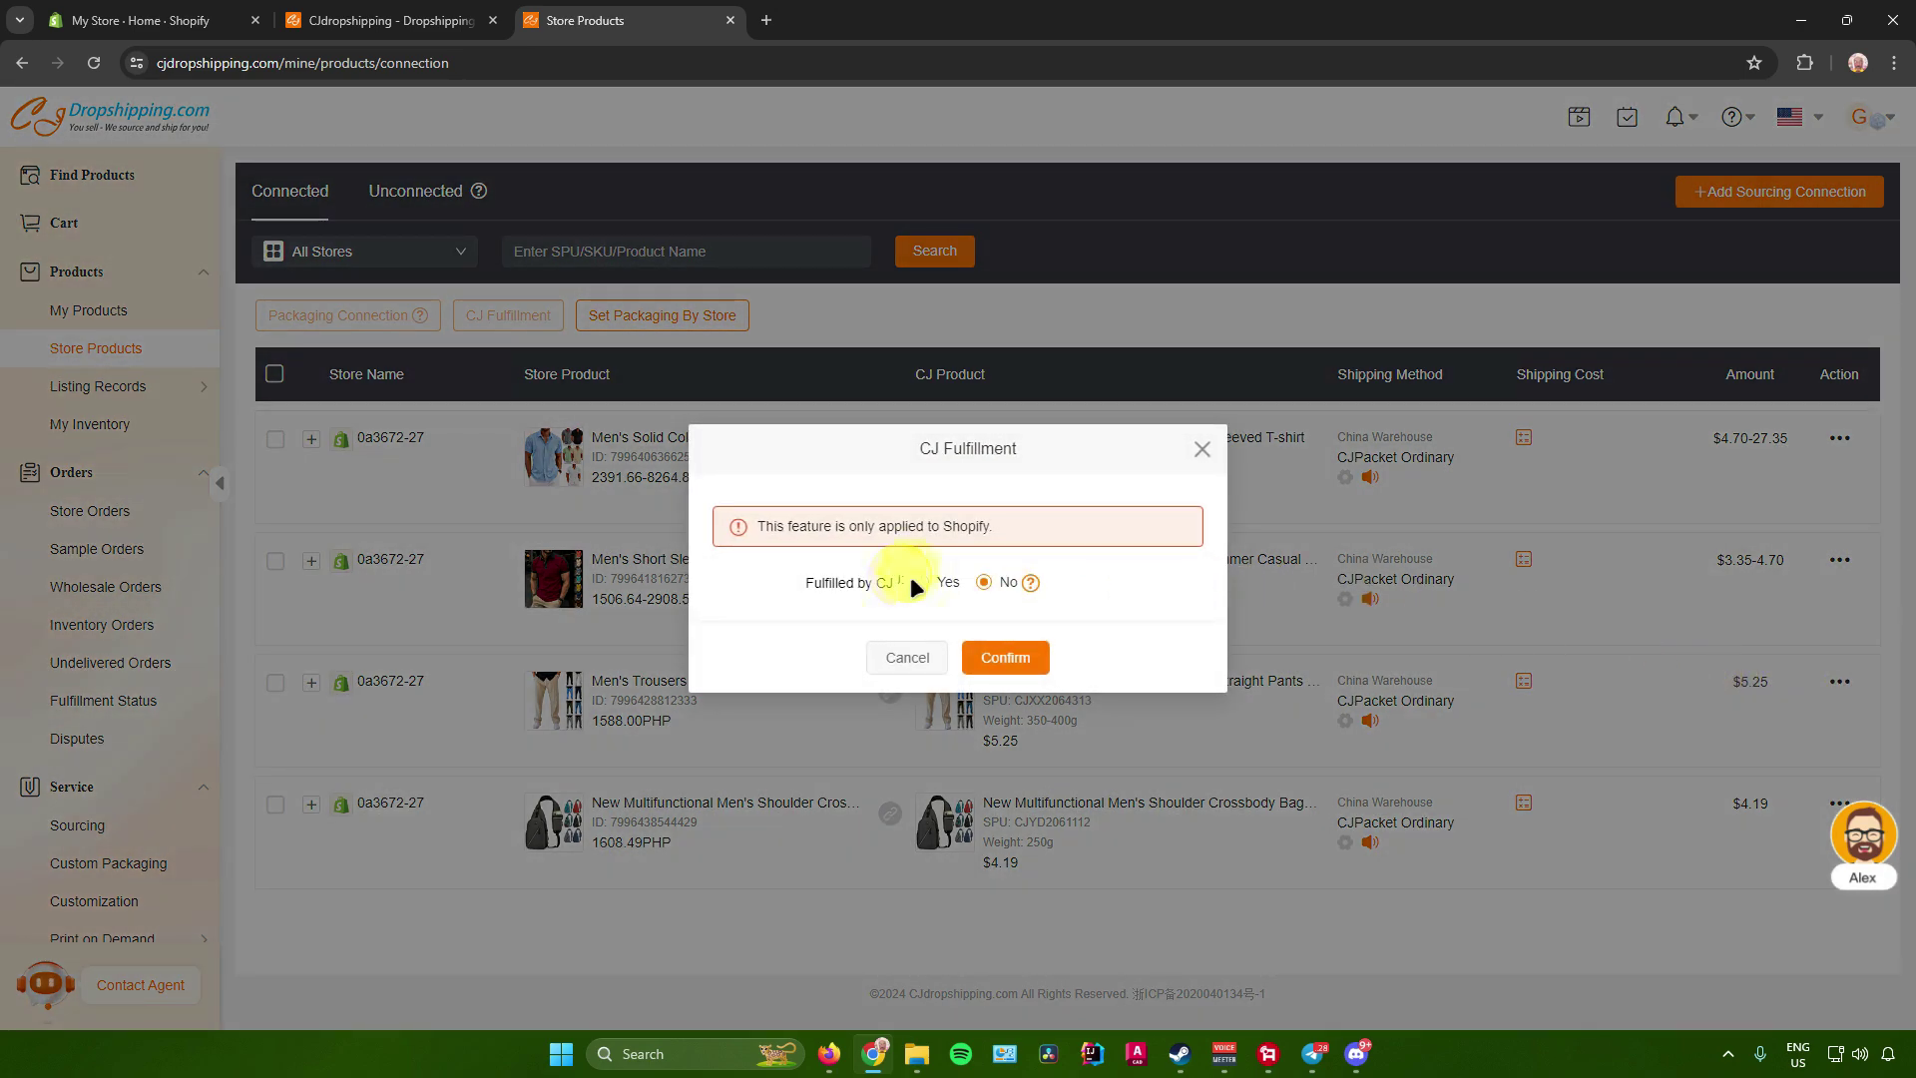
{"action": "left_click", "coordinate": [921, 584]}
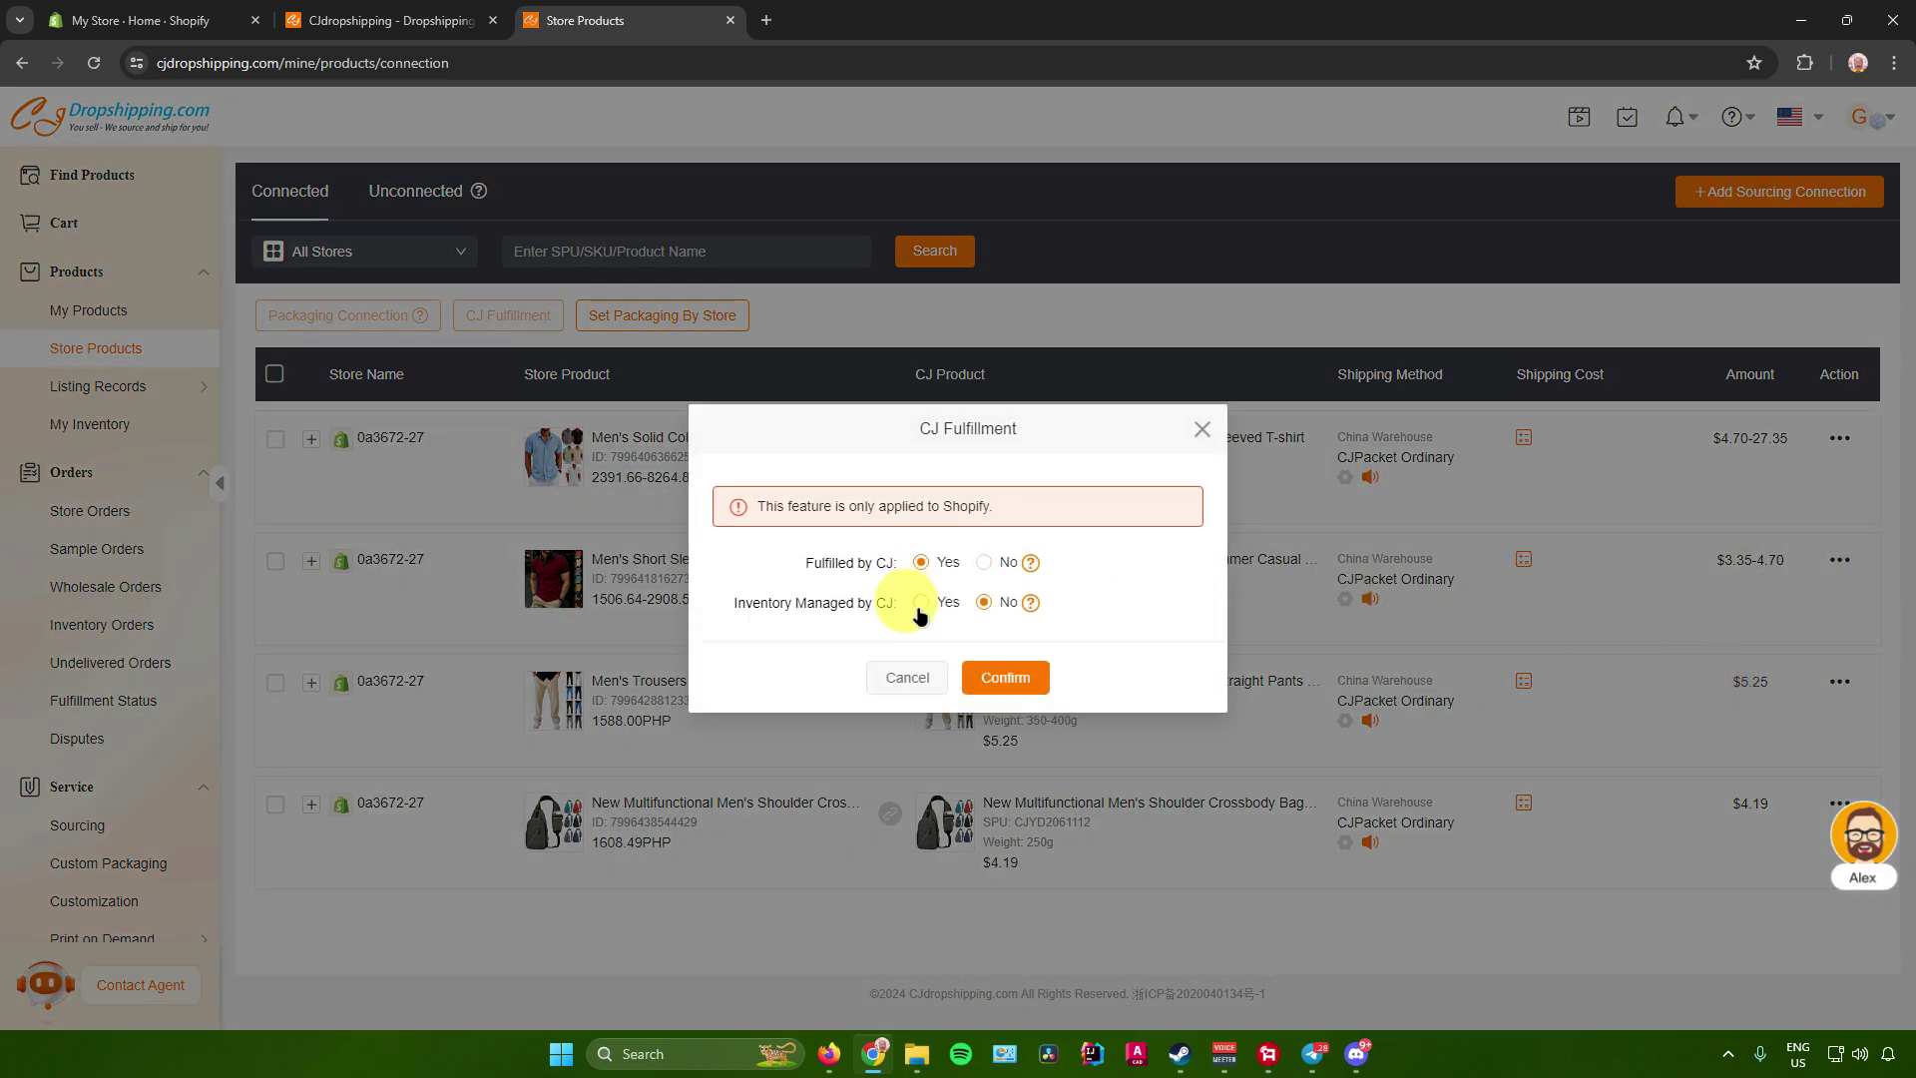
{"action": "left_click", "coordinate": [1023, 682]}
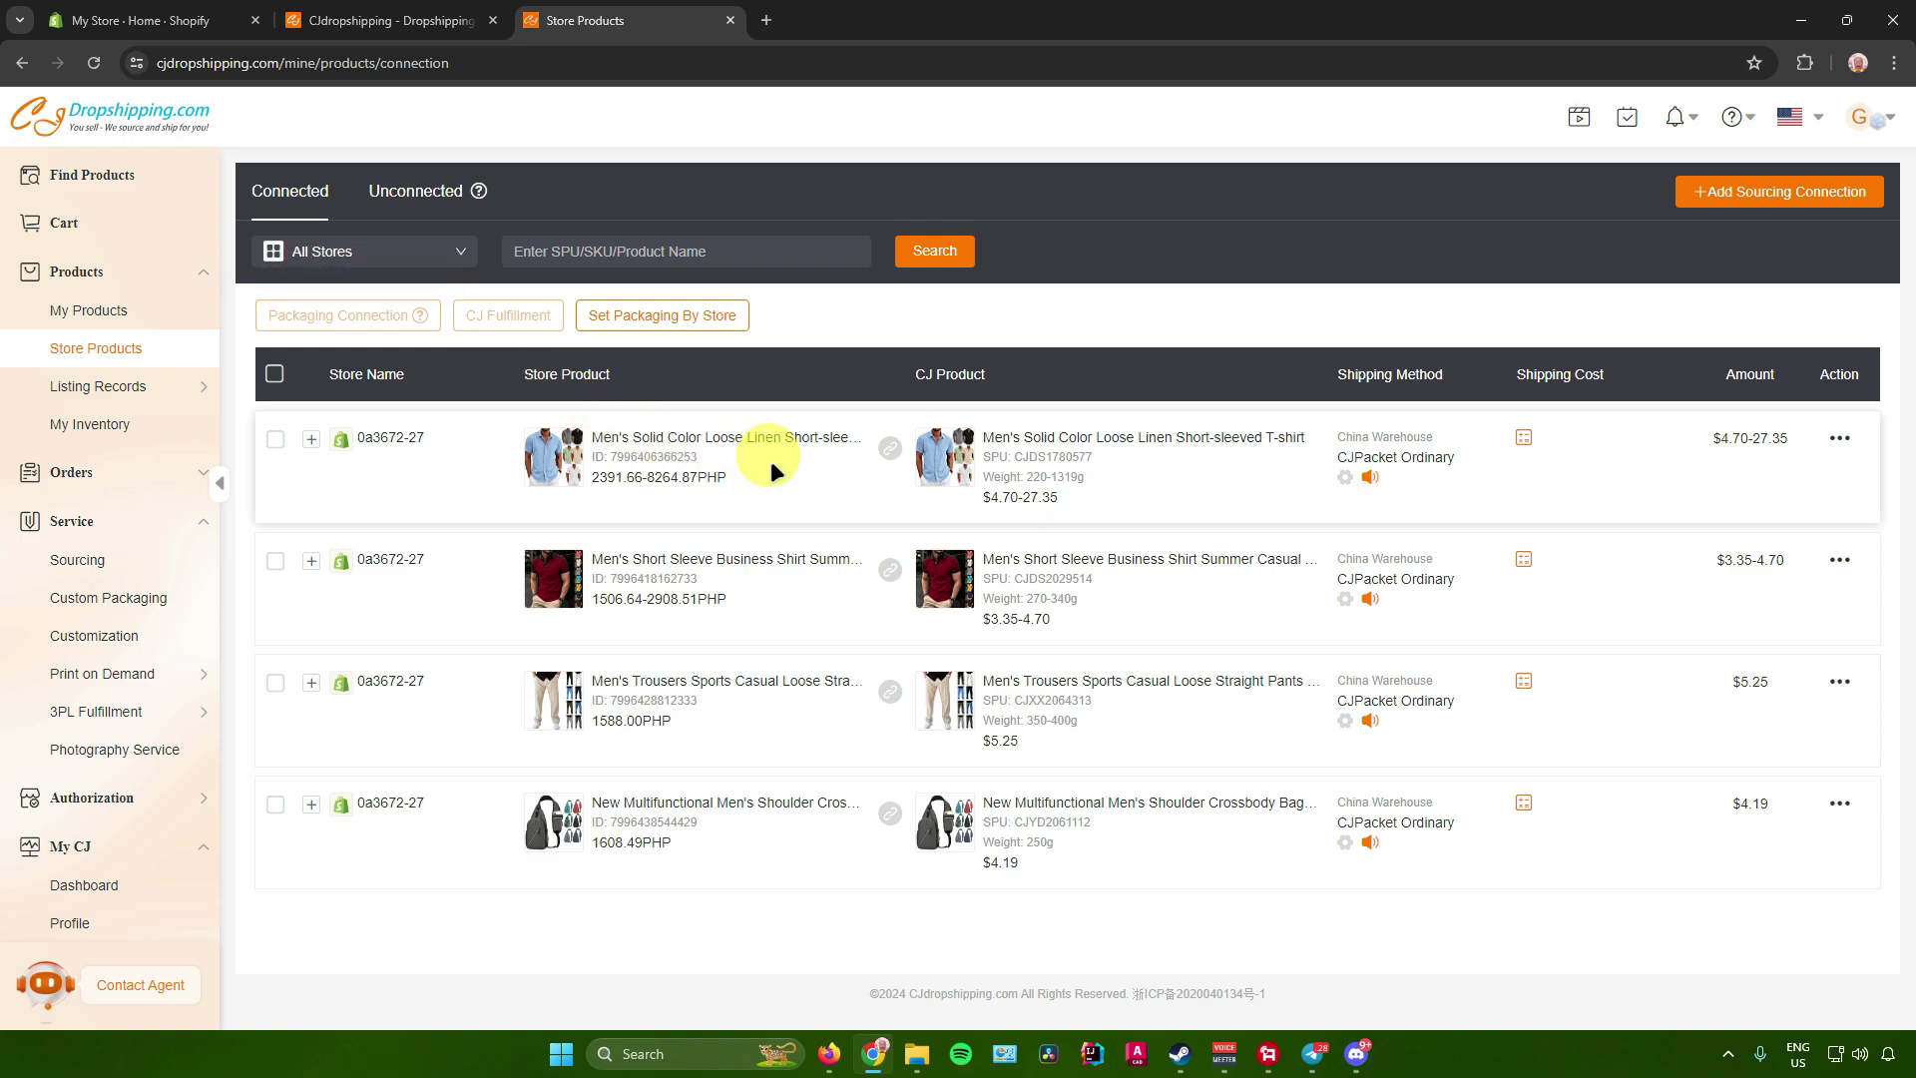
Open Orders > Store Orders and scroll through the still-empty order list
{"action": "left_click", "coordinate": [199, 478]}
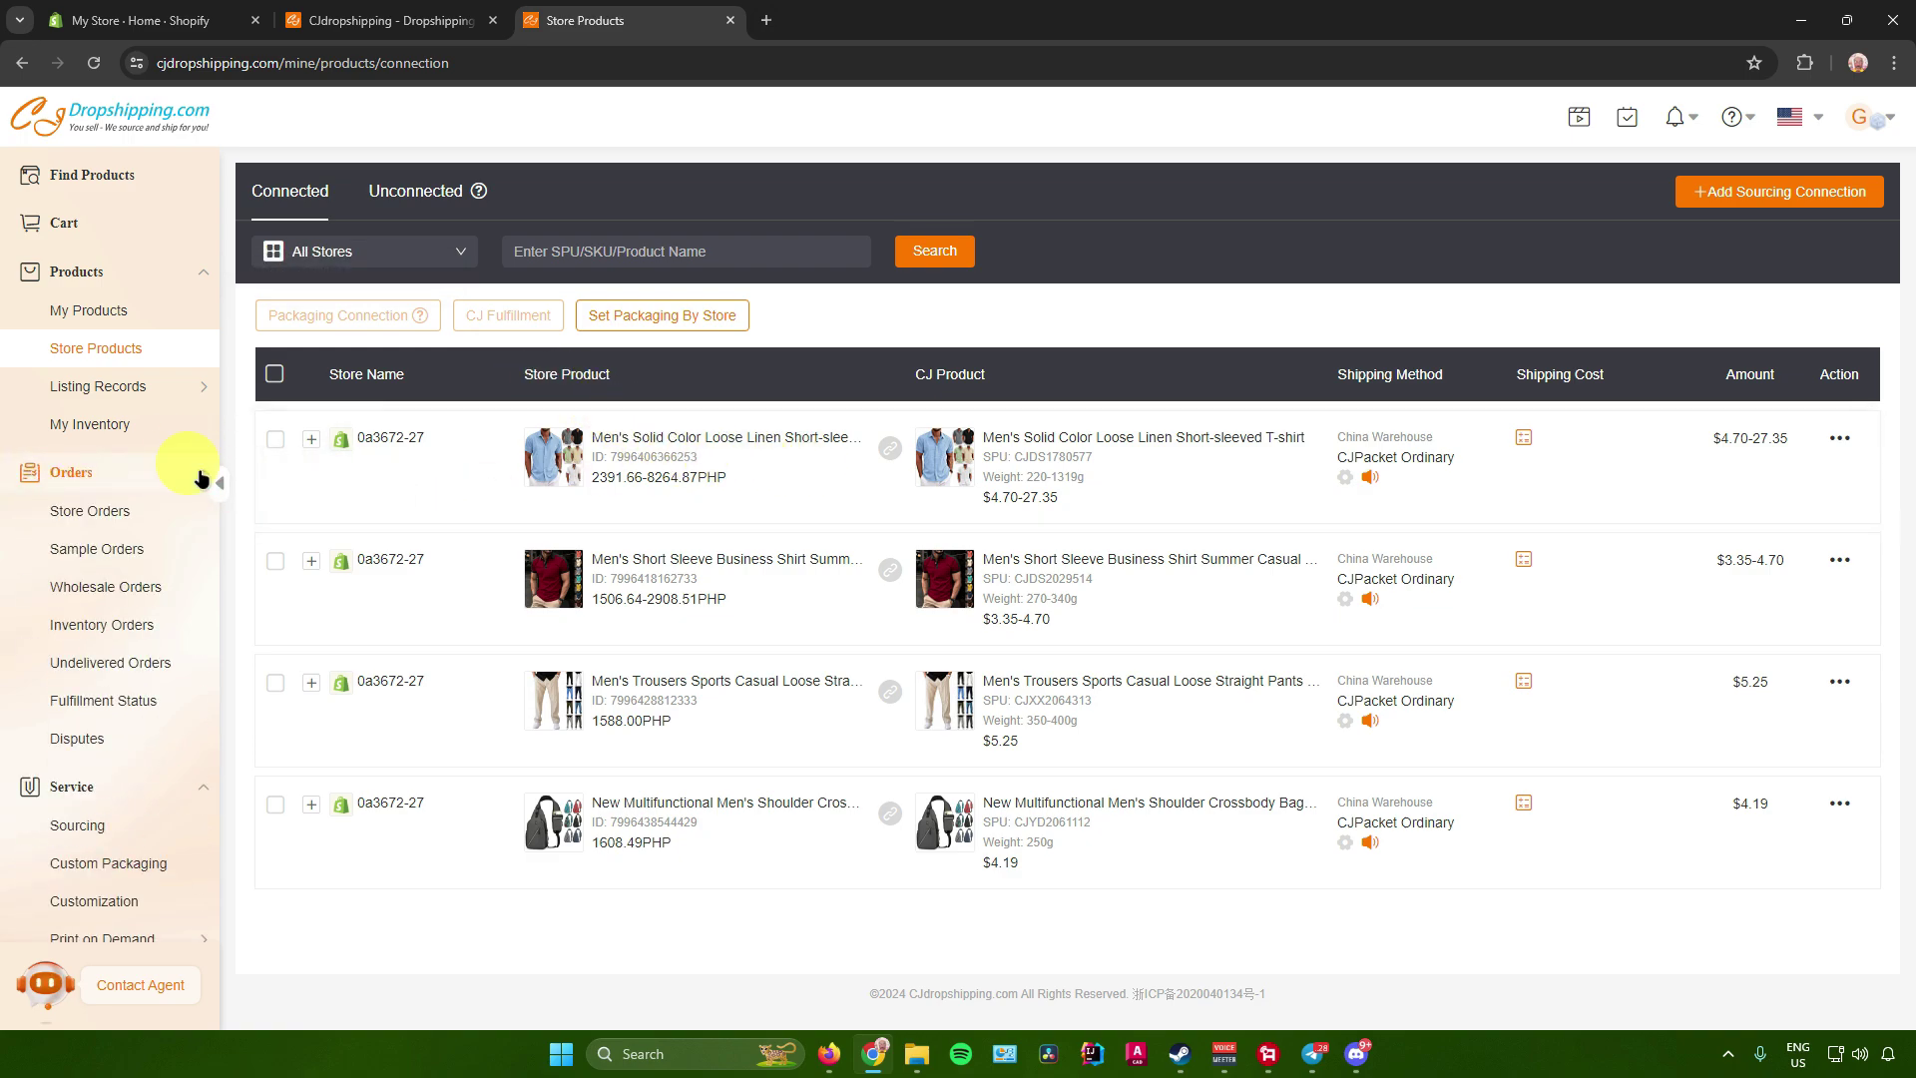
{"action": "left_click", "coordinate": [122, 511]}
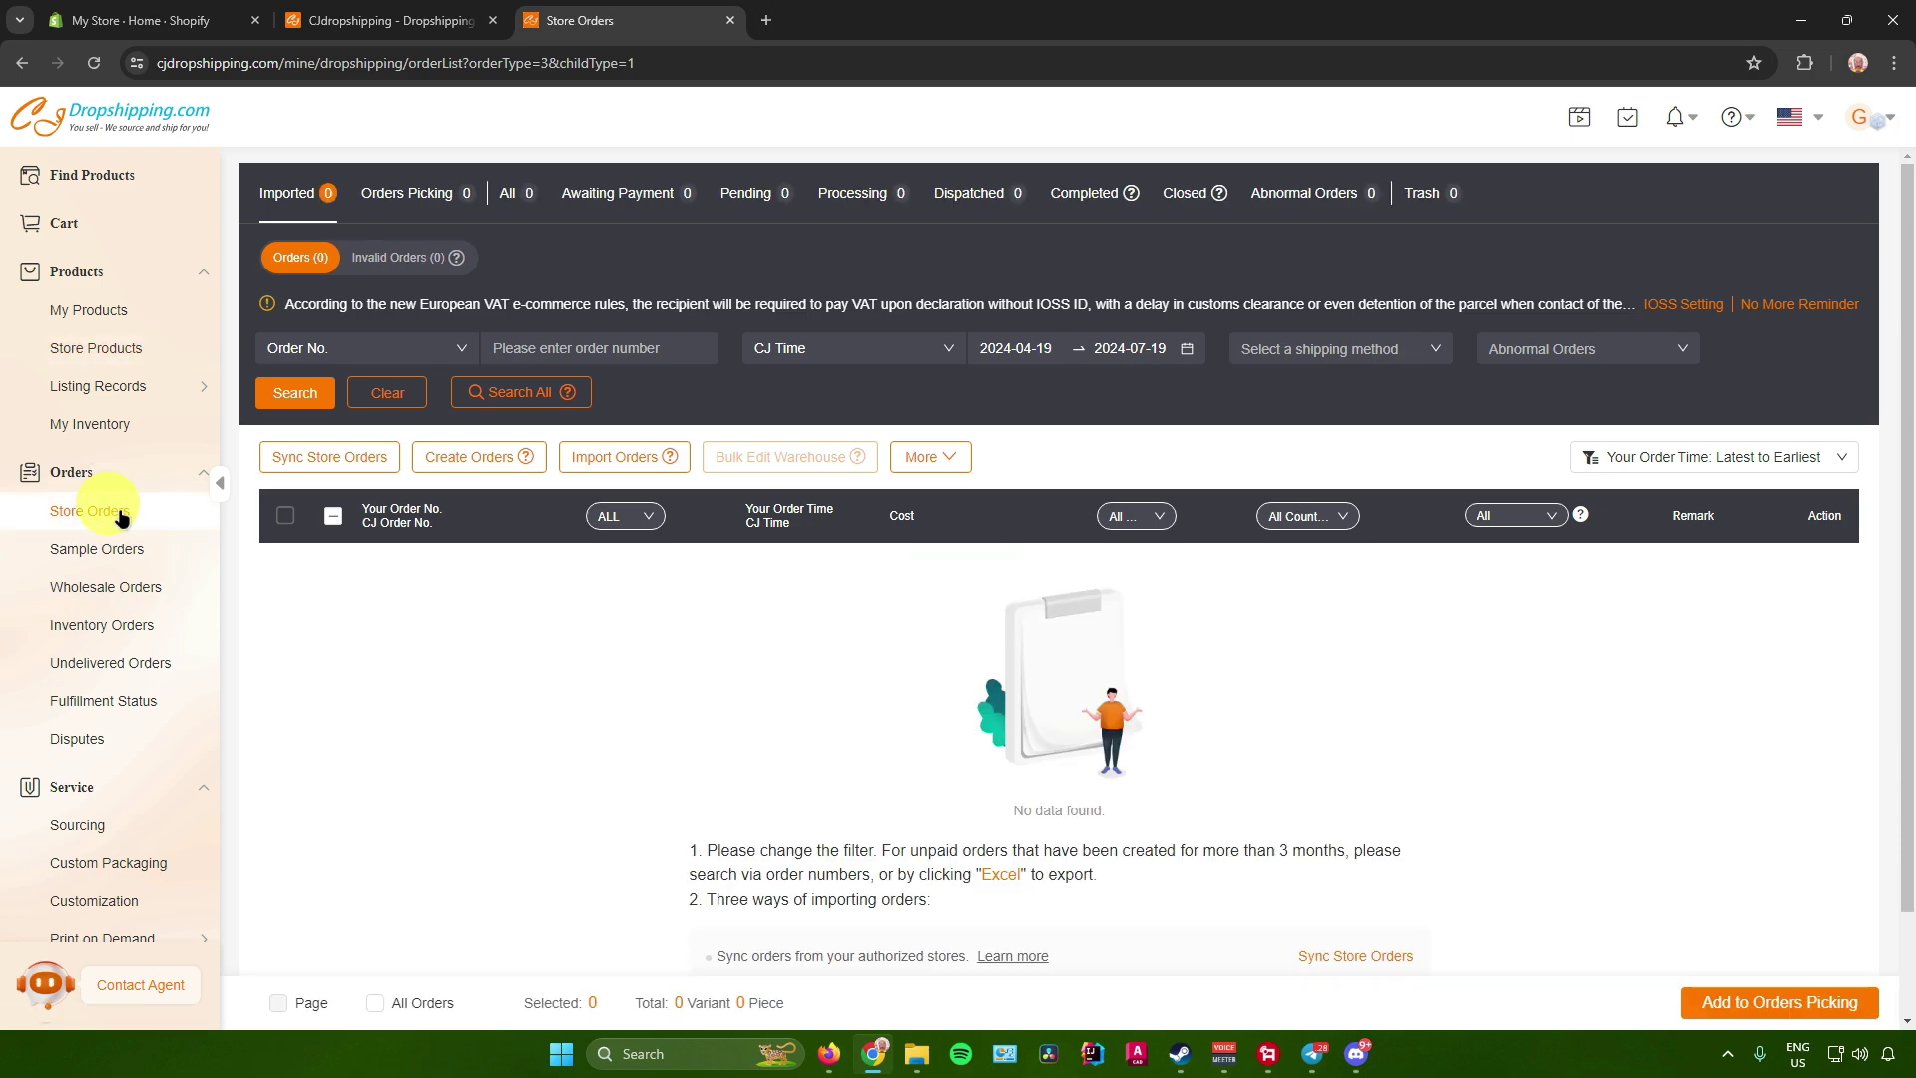
{"action": "scroll", "coordinate": [559, 599], "scroll_direction": "down", "scroll_amount": 1}
{"action": "scroll", "coordinate": [604, 604], "scroll_direction": "up", "scroll_amount": 1}
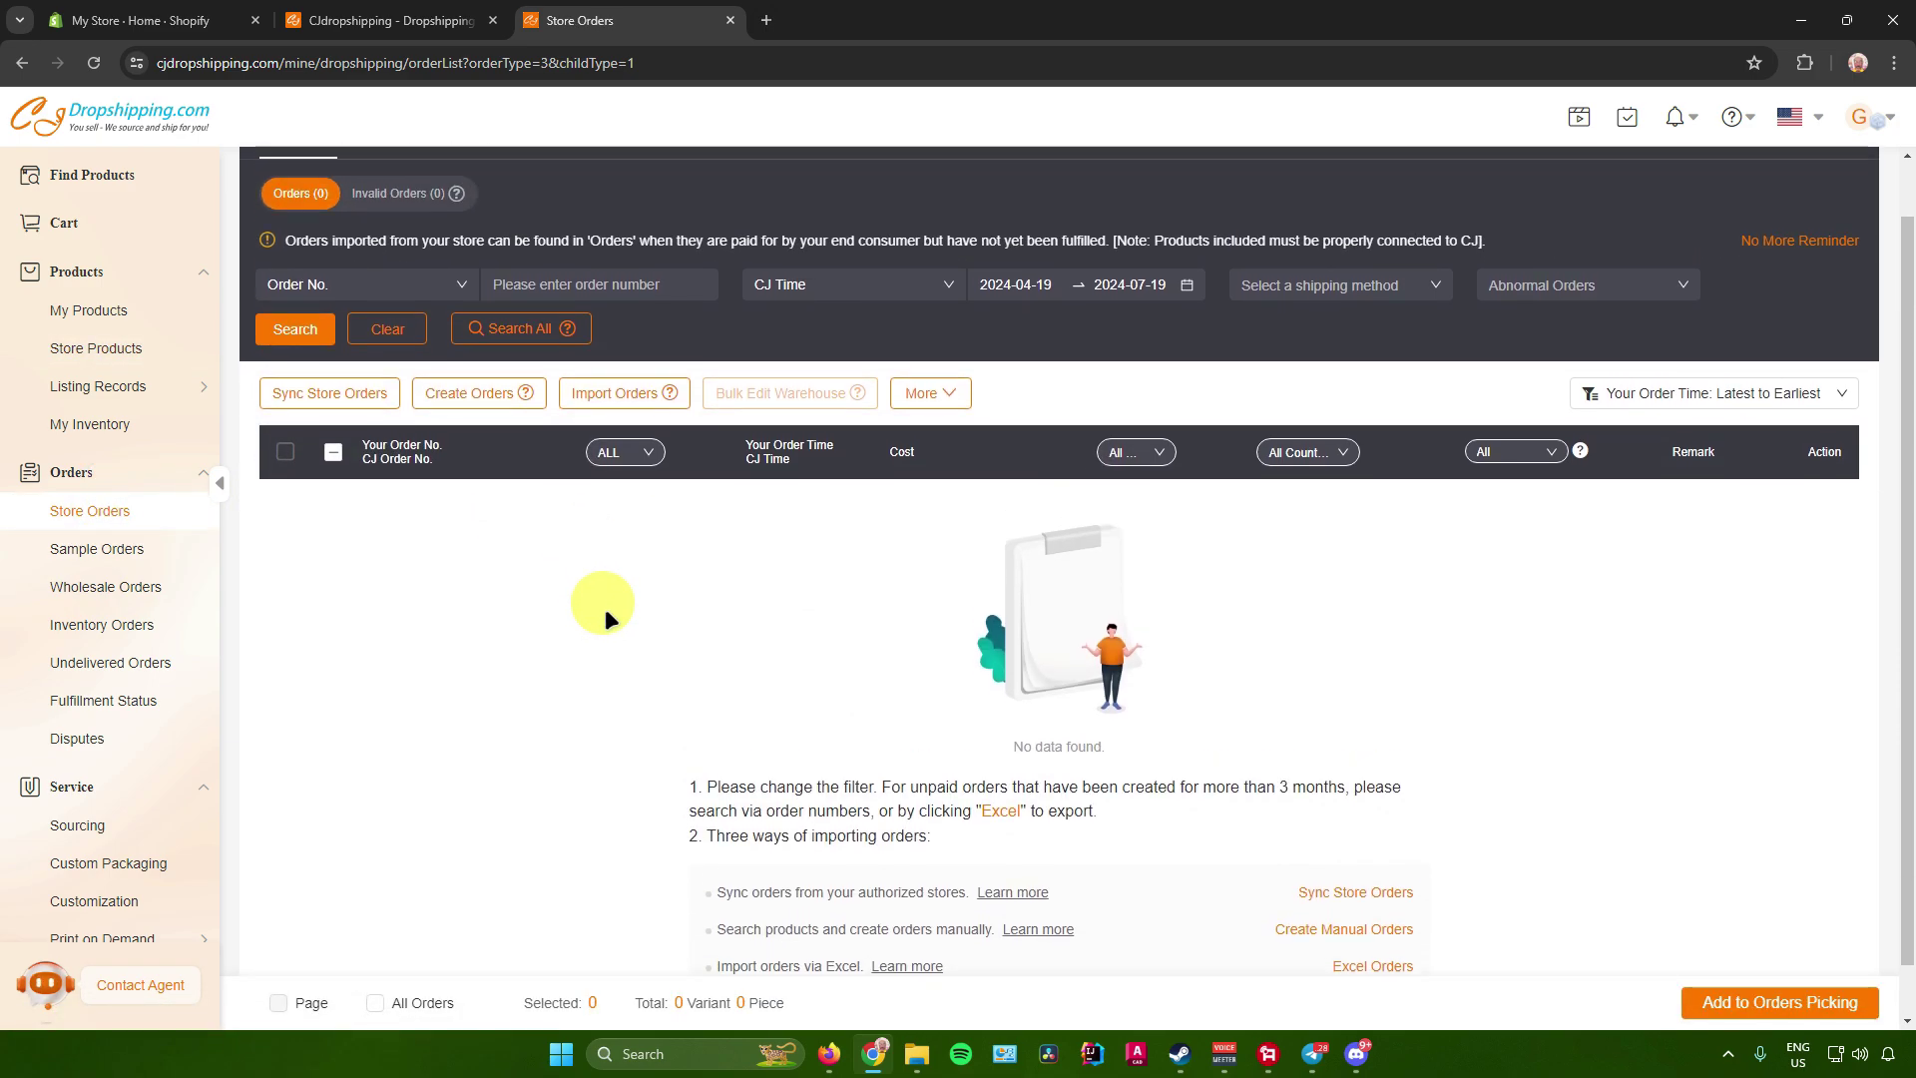